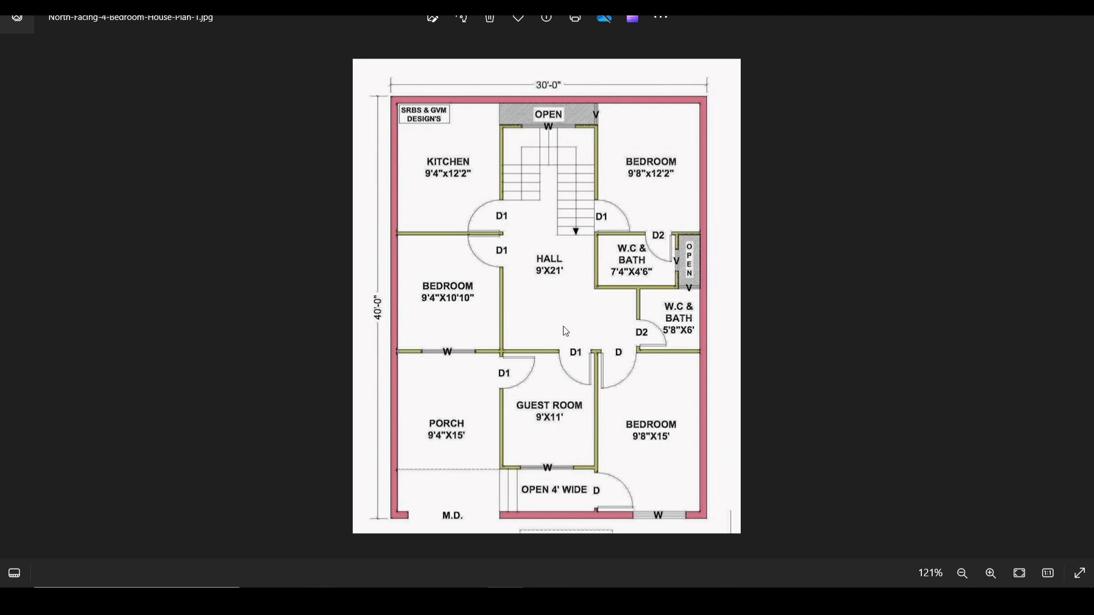
Step: Examine the room layout and dimensions of the 30'-0" by 40'-0" reference house plan, and bring up the AutoCAD drawing beside it
scroll(539, 182, "up", 1)
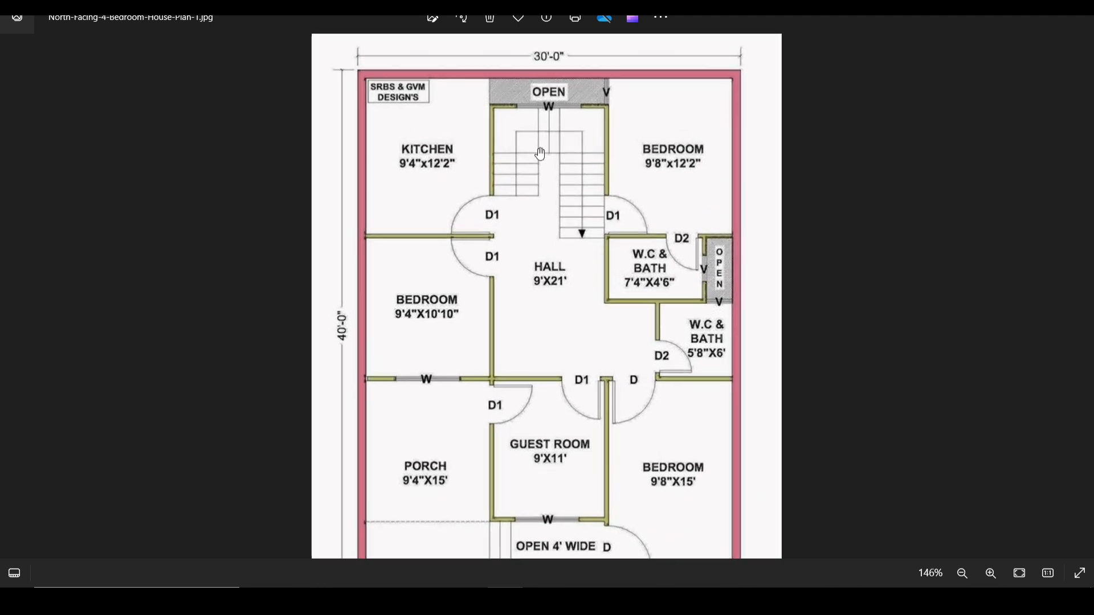
scroll(532, 193, "down", 2)
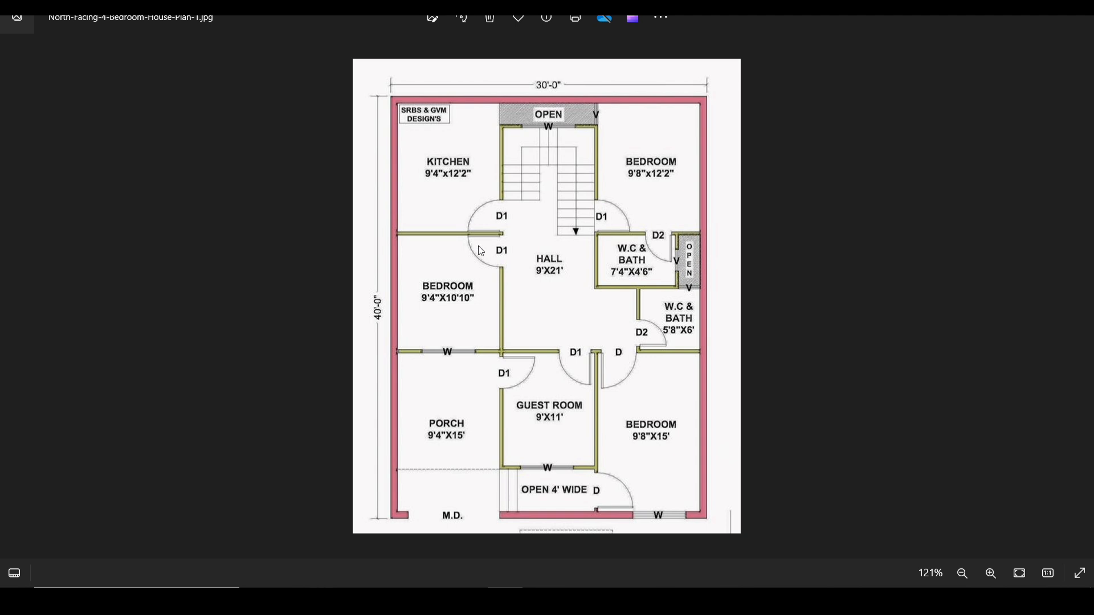
scroll(475, 183, "up", 1)
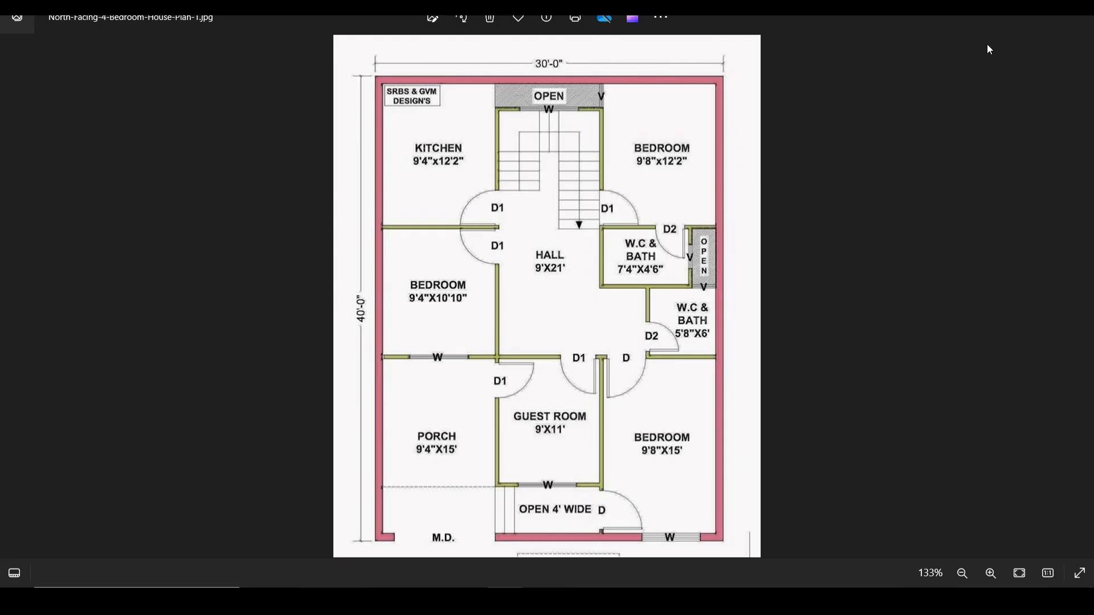
left_click(1050, 18)
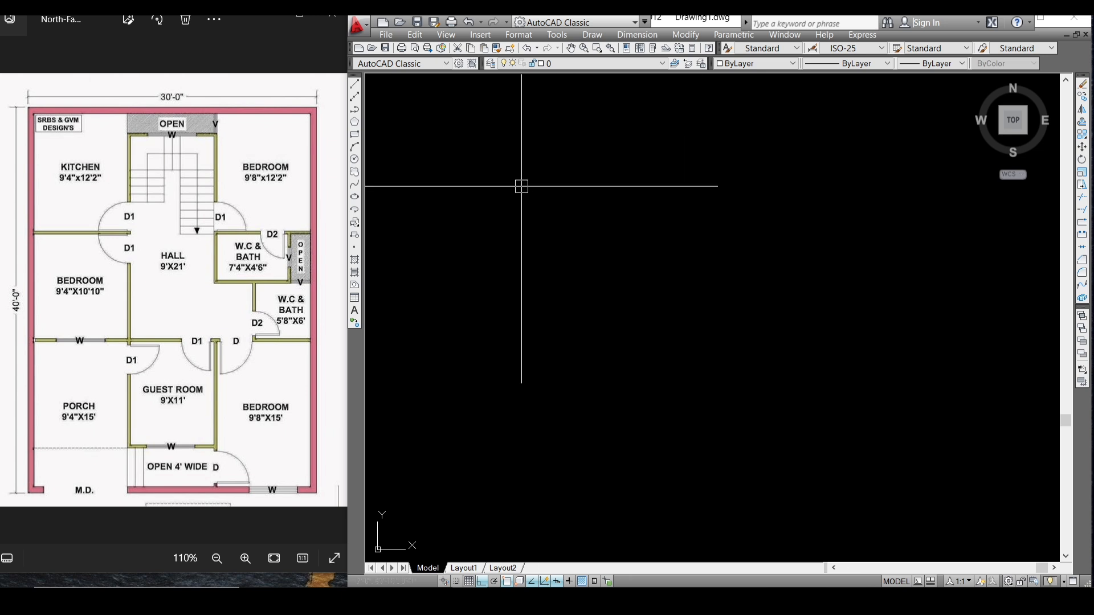
Step: Configure the drawing units to Engineering length type with 0'-0" precision and inches as the insertion scale
type("UN")
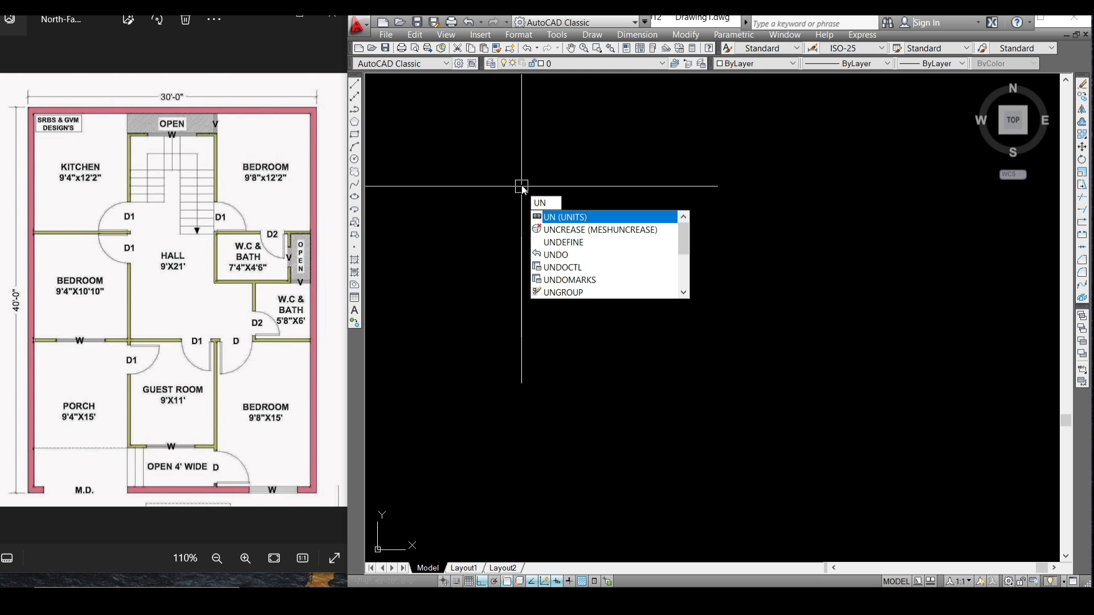
key("Return")
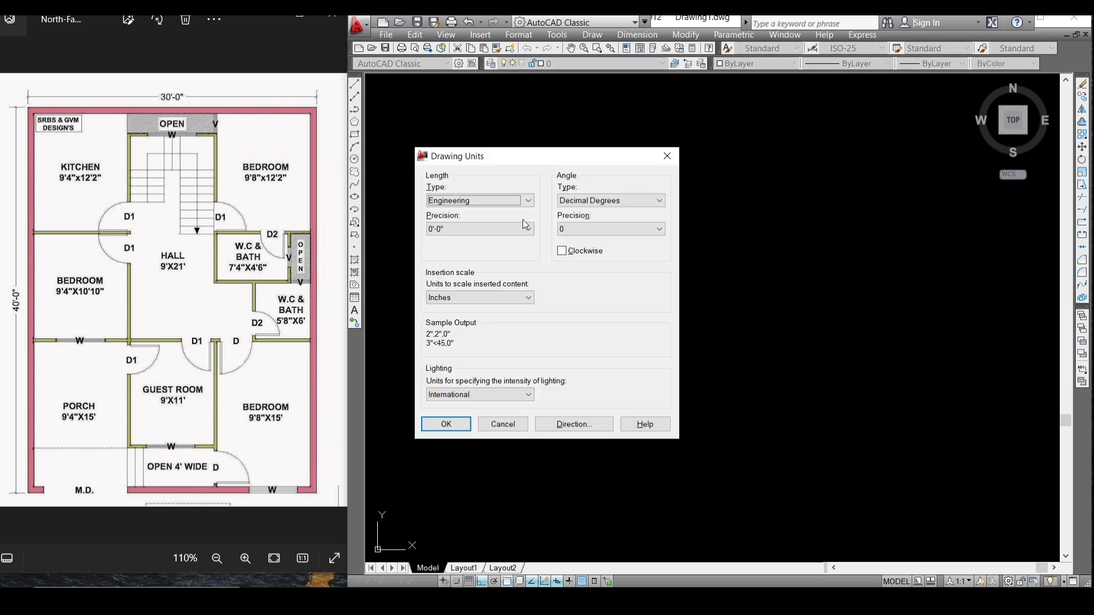
left_click(472, 200)
left_click(465, 232)
left_click(471, 228)
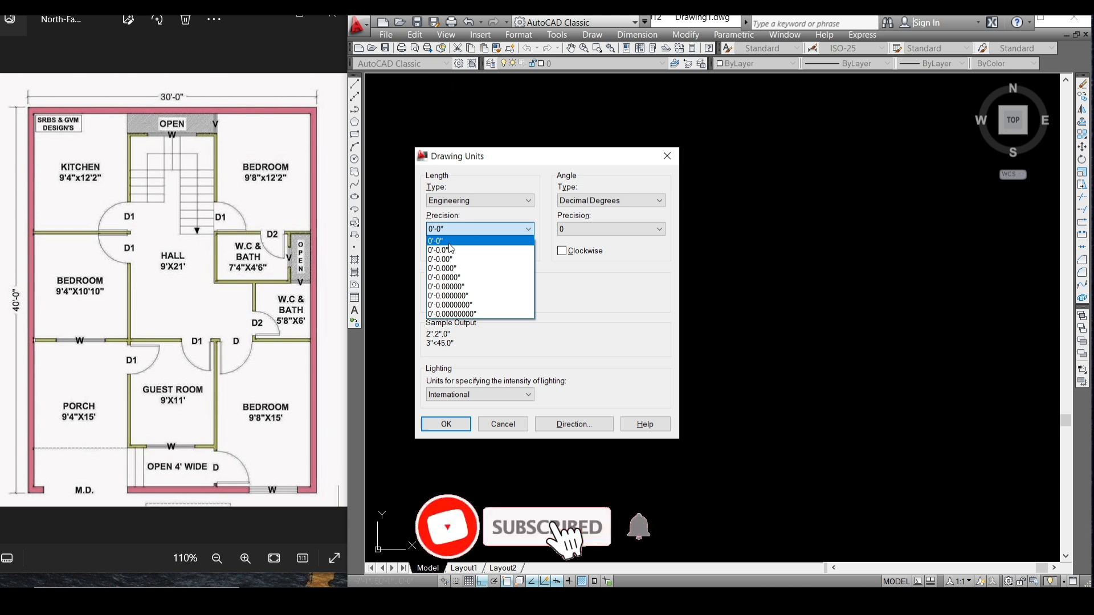
left_click(446, 242)
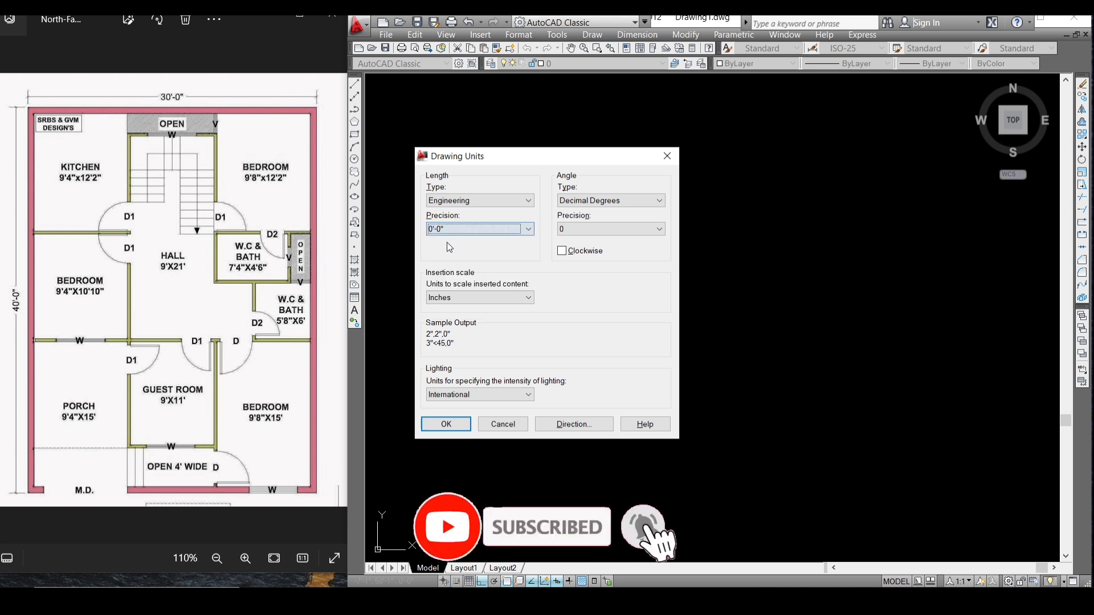
left_click(459, 298)
left_click(460, 298)
left_click(448, 424)
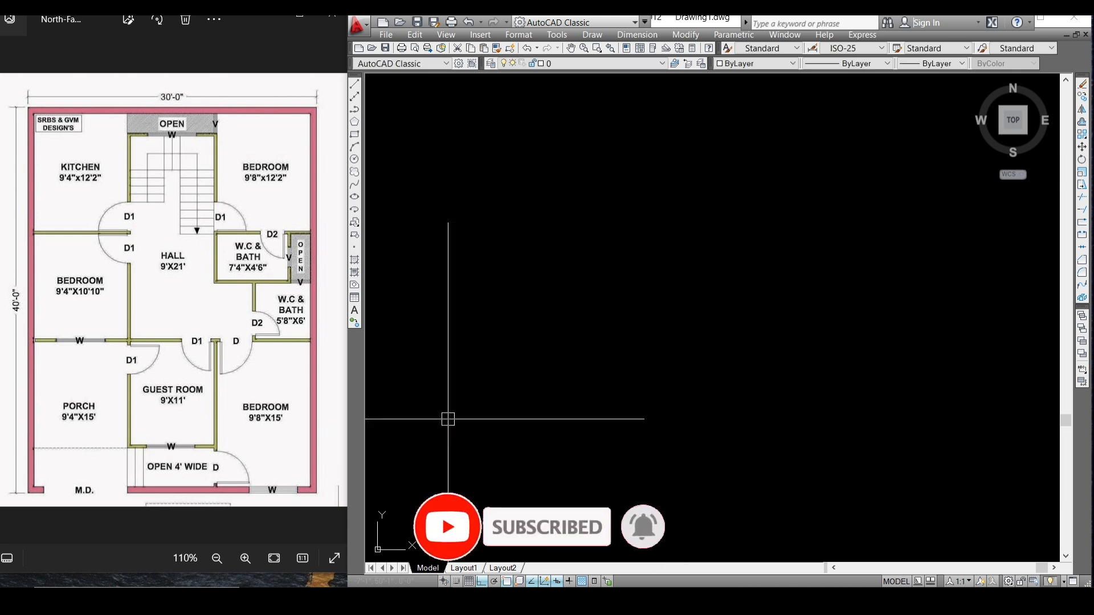
Step: Set the ISO-25 dimension style's primary units to Engineering format with 0'-0" precision
type("d")
key("Return")
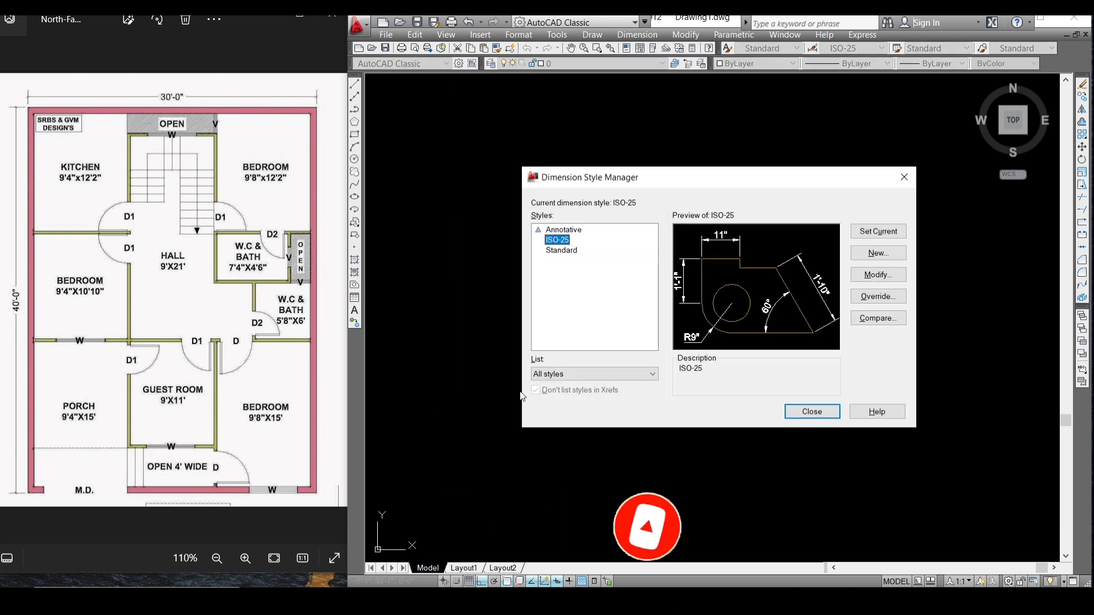
left_click(876, 276)
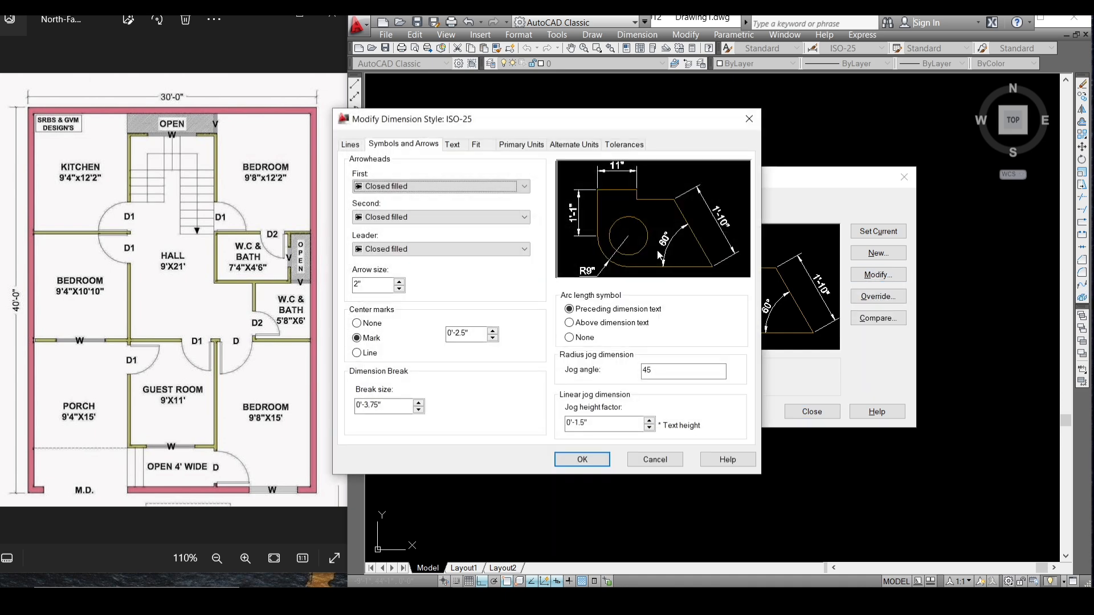
left_click(520, 145)
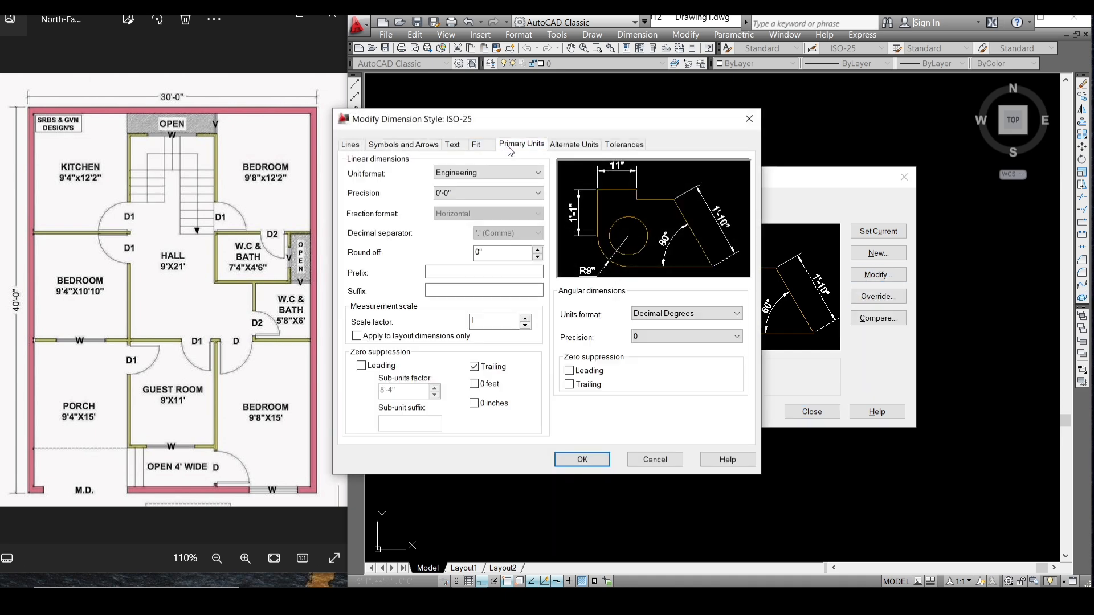
left_click(488, 173)
left_click(474, 203)
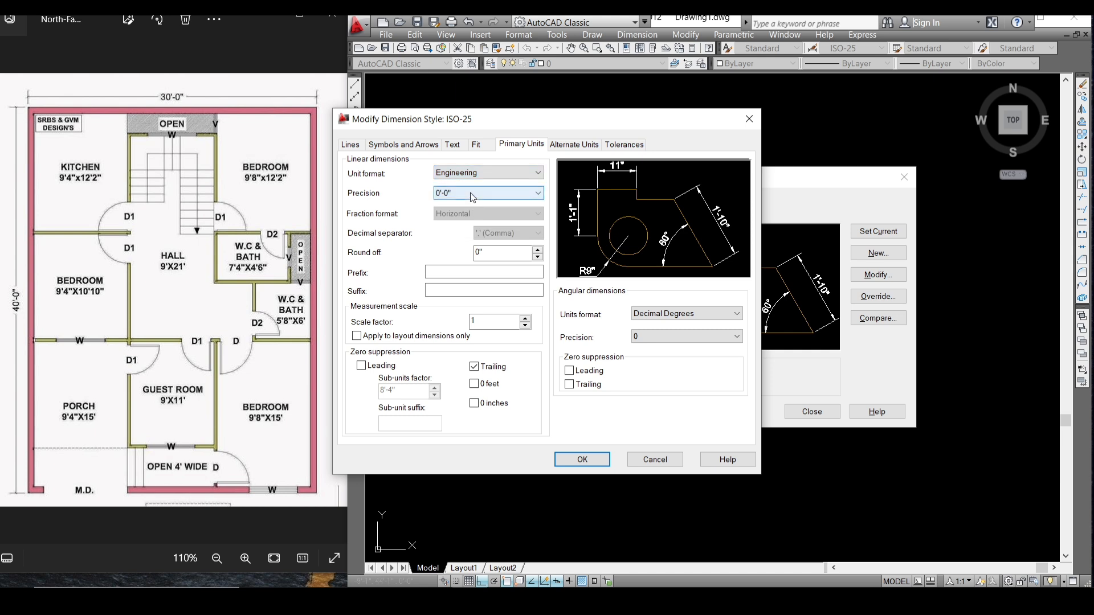
left_click(470, 193)
left_click(464, 204)
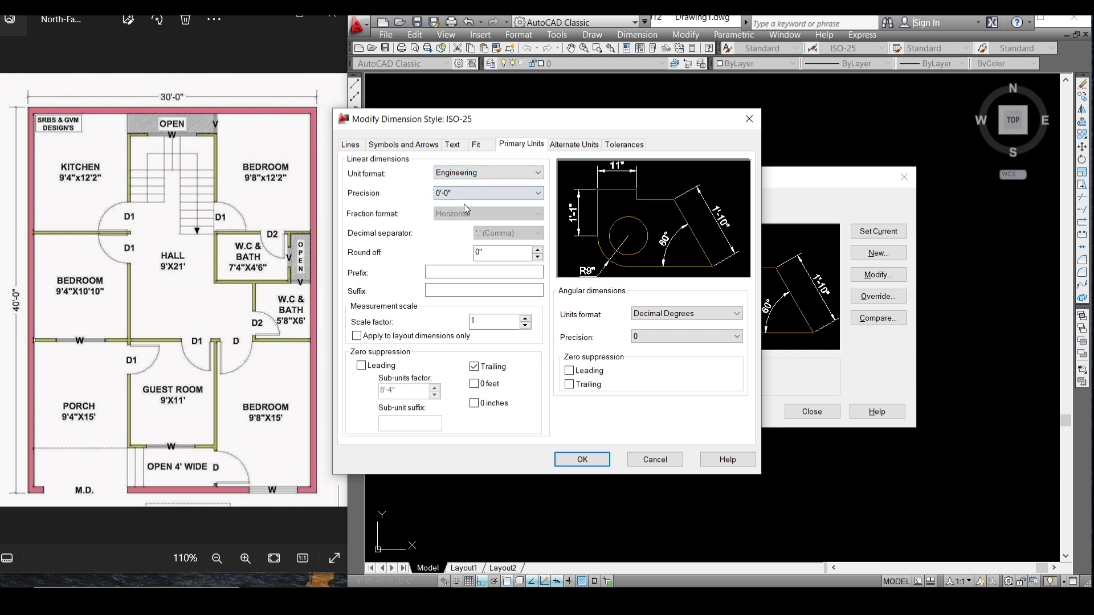
Step: Confirm a 2" text height and a 2" arrow size in the ISO-25 style, and close the dimension style settings
left_click(452, 146)
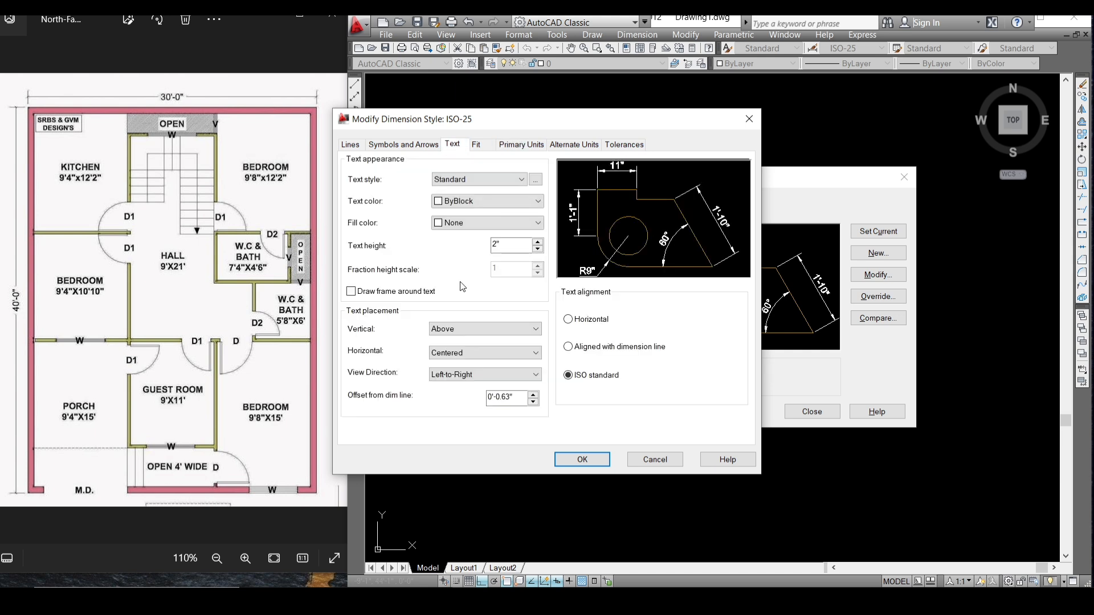
double_click(513, 246)
left_click(384, 147)
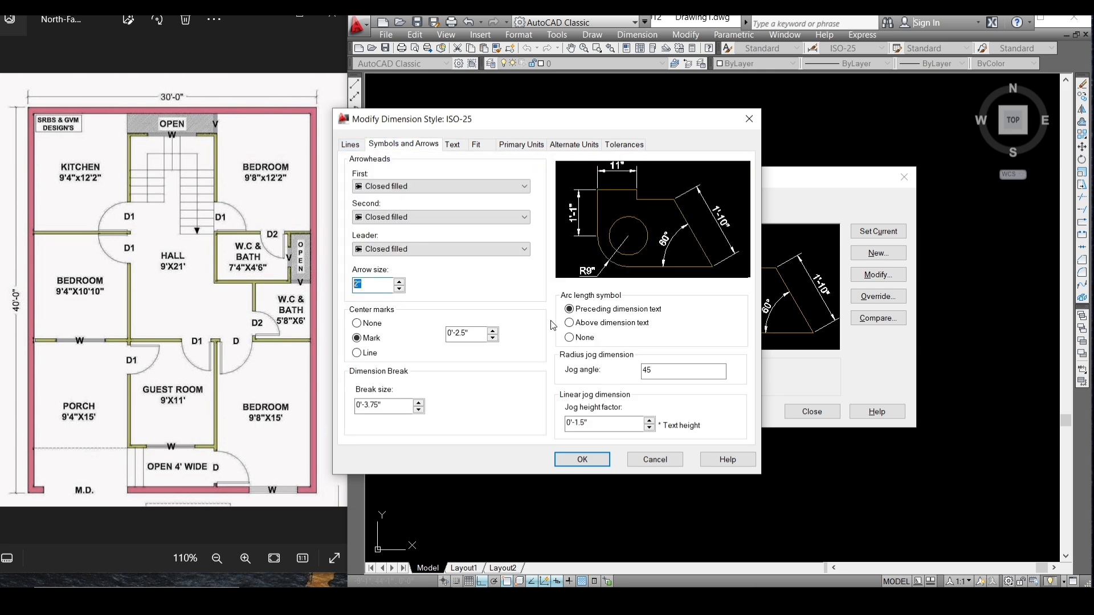
left_click(592, 459)
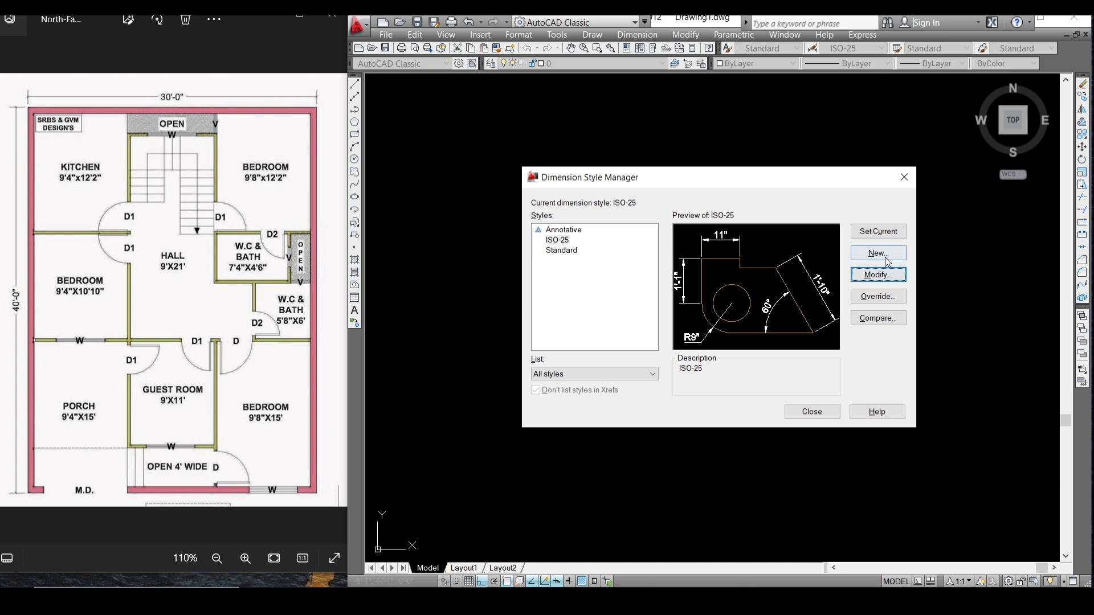
left_click(880, 276)
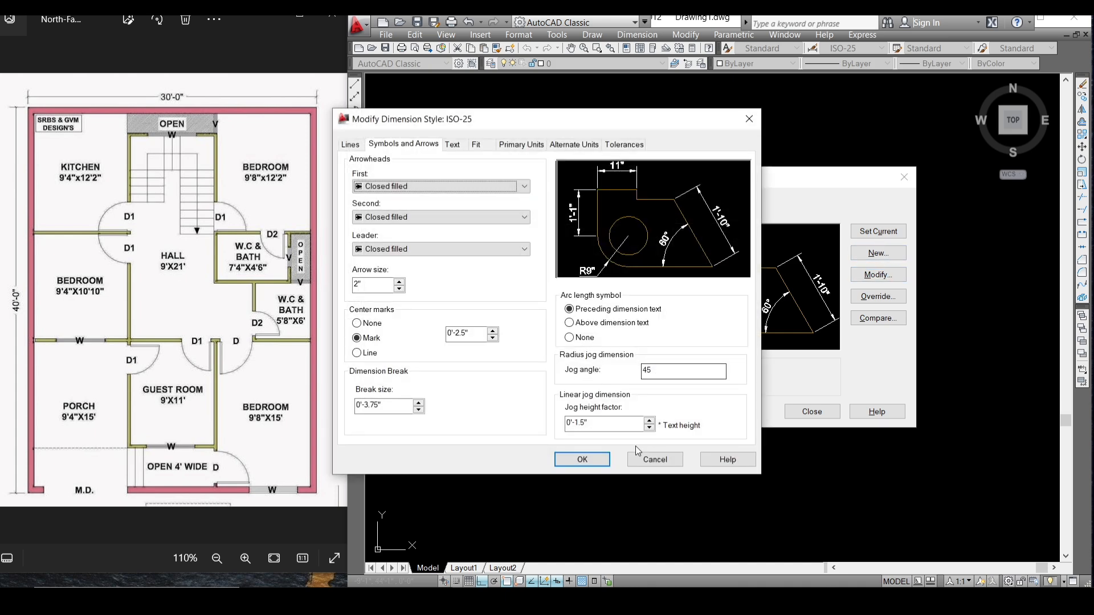
left_click(588, 462)
left_click(810, 409)
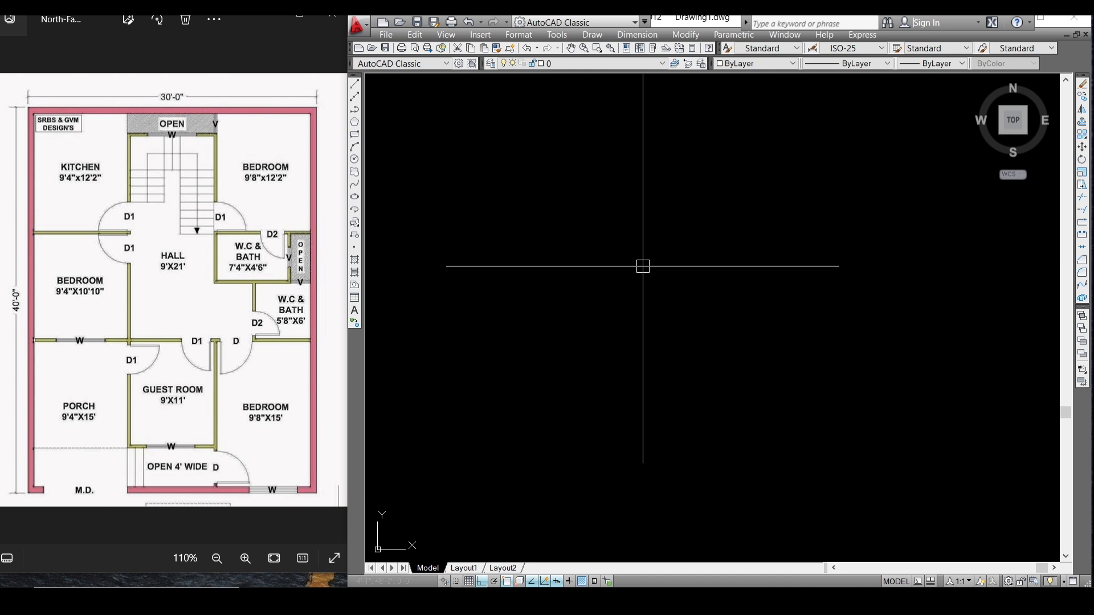
Step: Draw a vertical and a horizontal construction line through one common point as the outer wall faces at the plan's upper-left corner
type("xl")
key("Return")
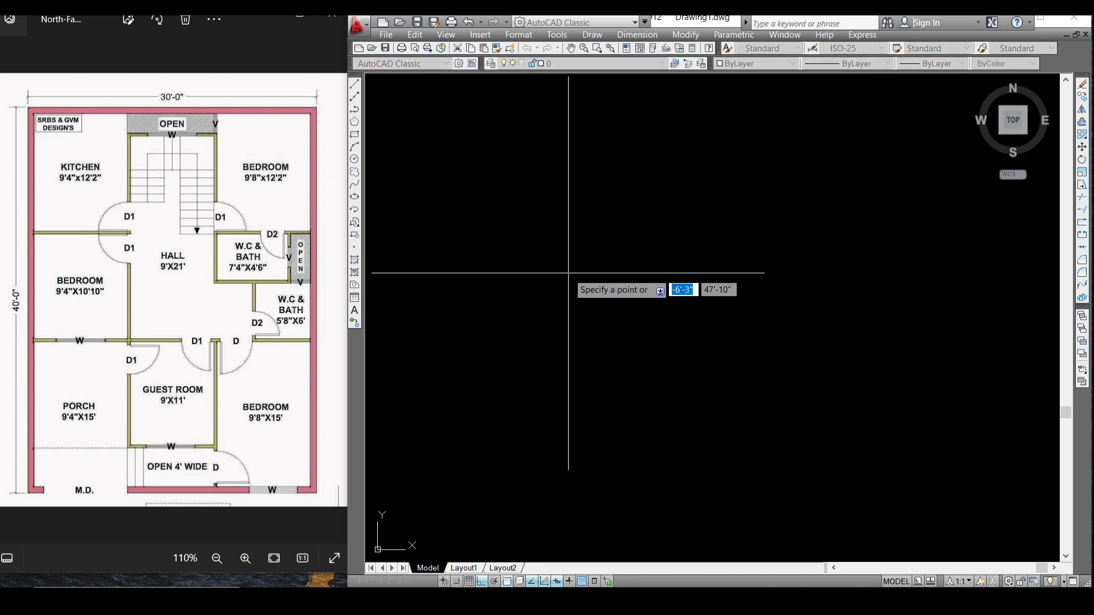
left_click(560, 261)
left_click(558, 343)
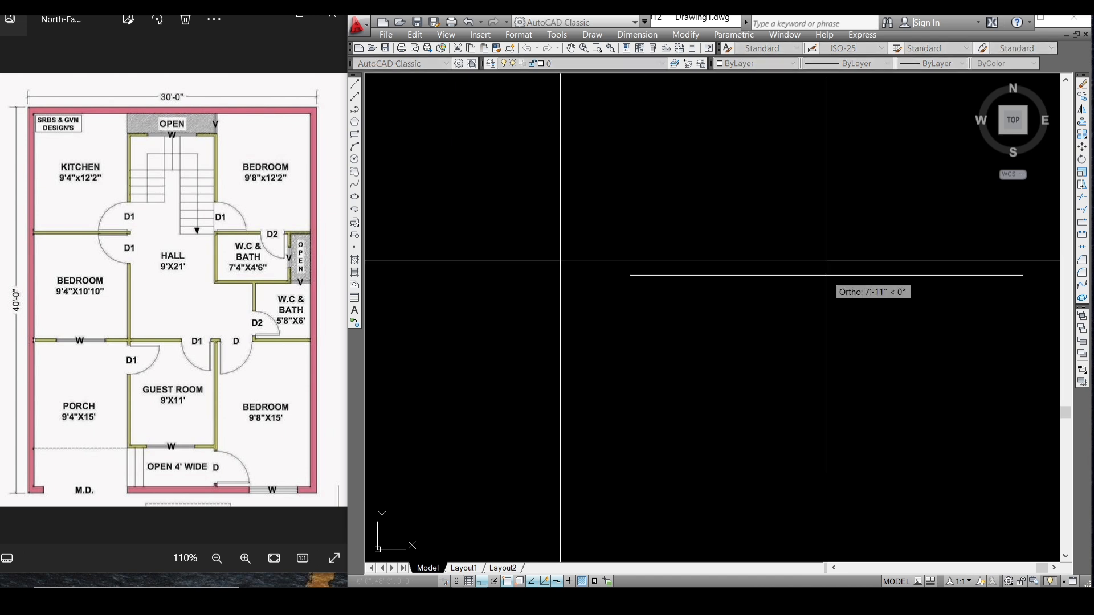
left_click(823, 257)
key("Return")
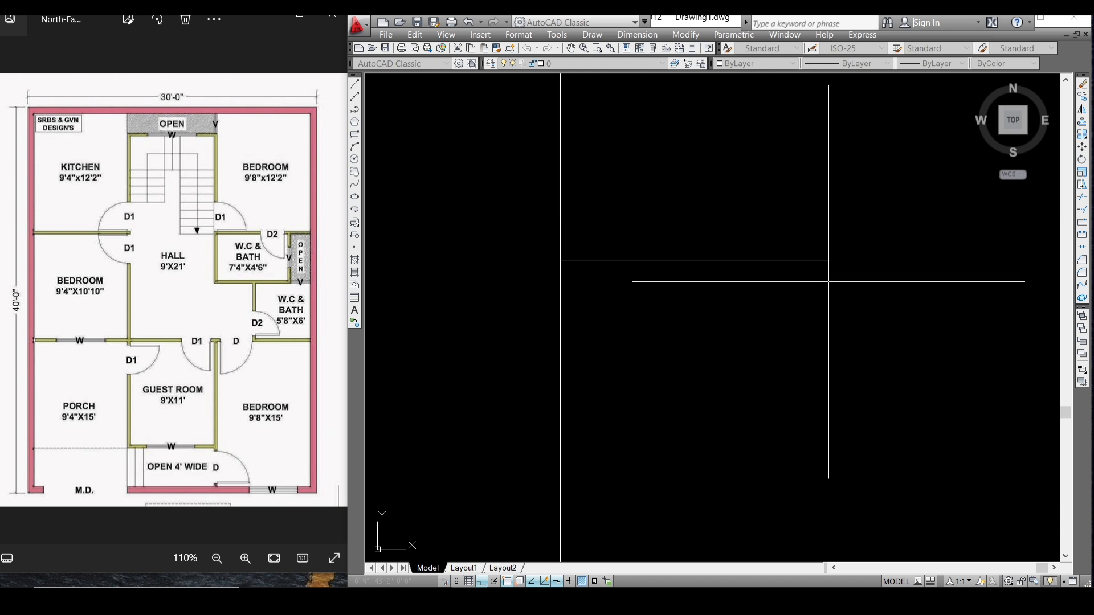
middle_click_drag(712, 259, 613, 265)
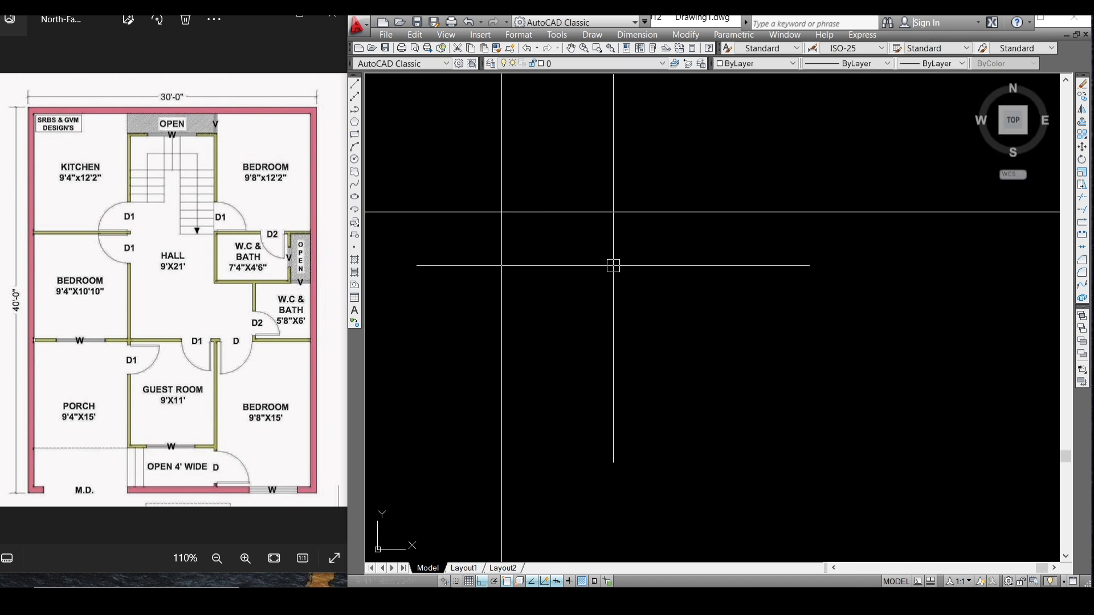
Step: Offset the vertical construction line 9" to the right and the horizontal one 9" downward for the outer wall thickness
left_click(25, 136)
left_click(342, 293)
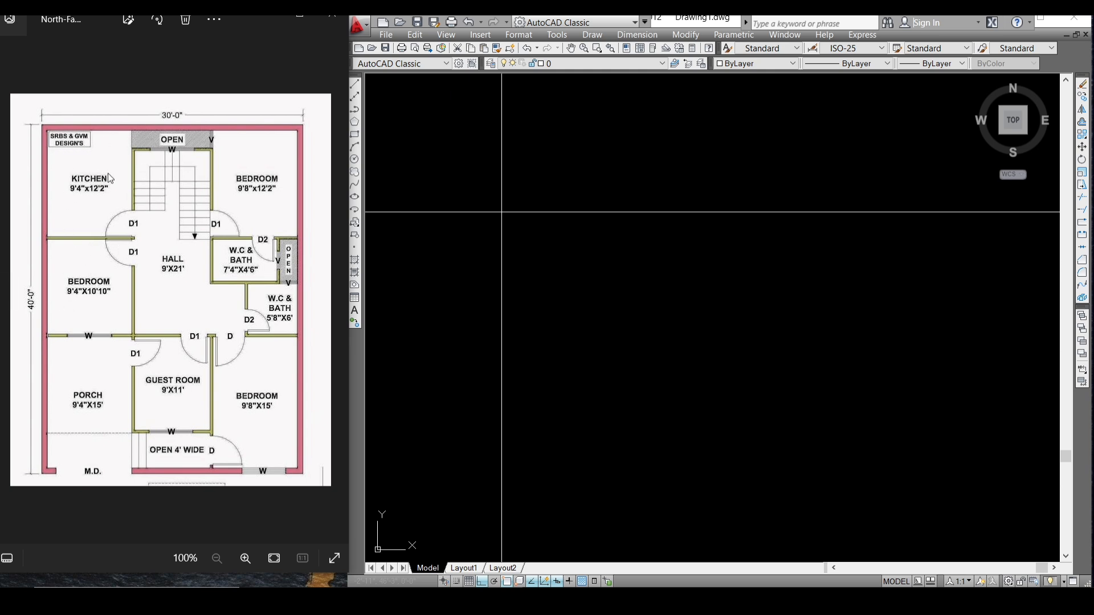
left_click(569, 272)
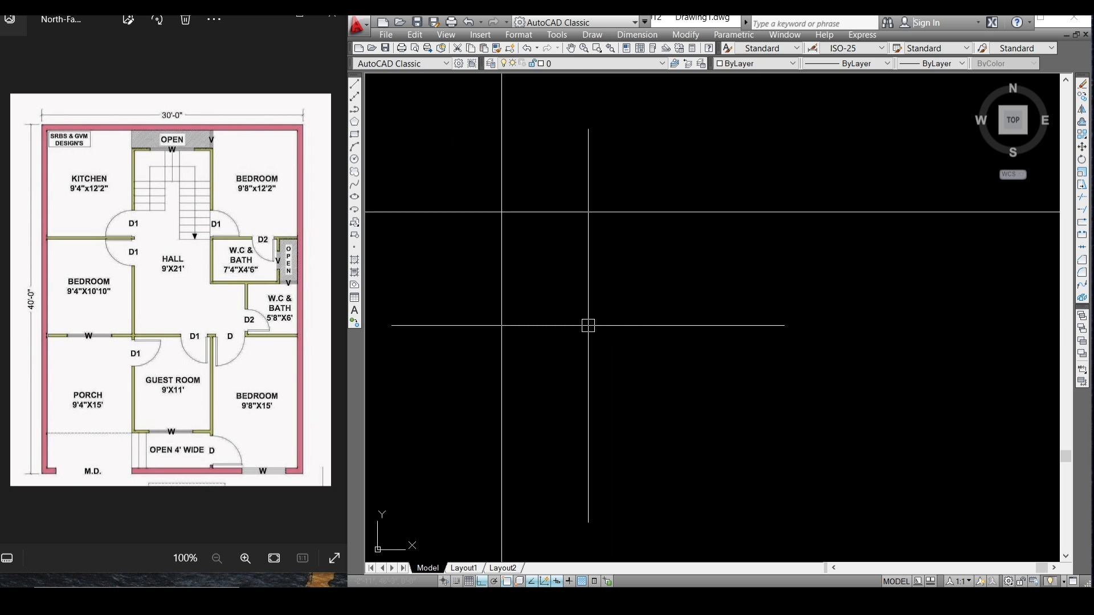
type("o")
key("Return")
type("9")
key("Return")
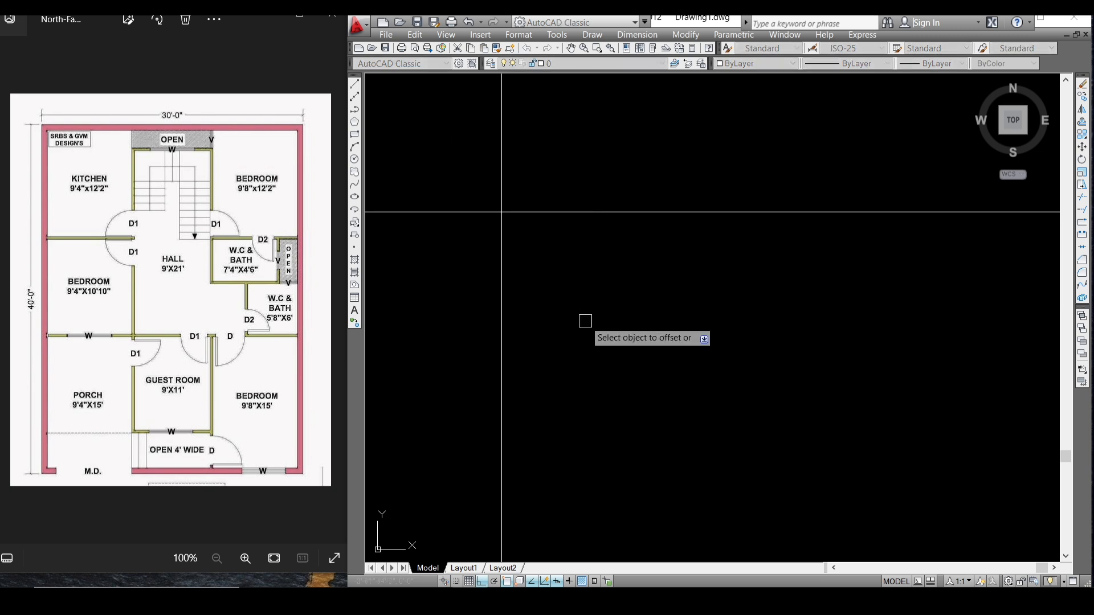
left_click(503, 258)
left_click(537, 249)
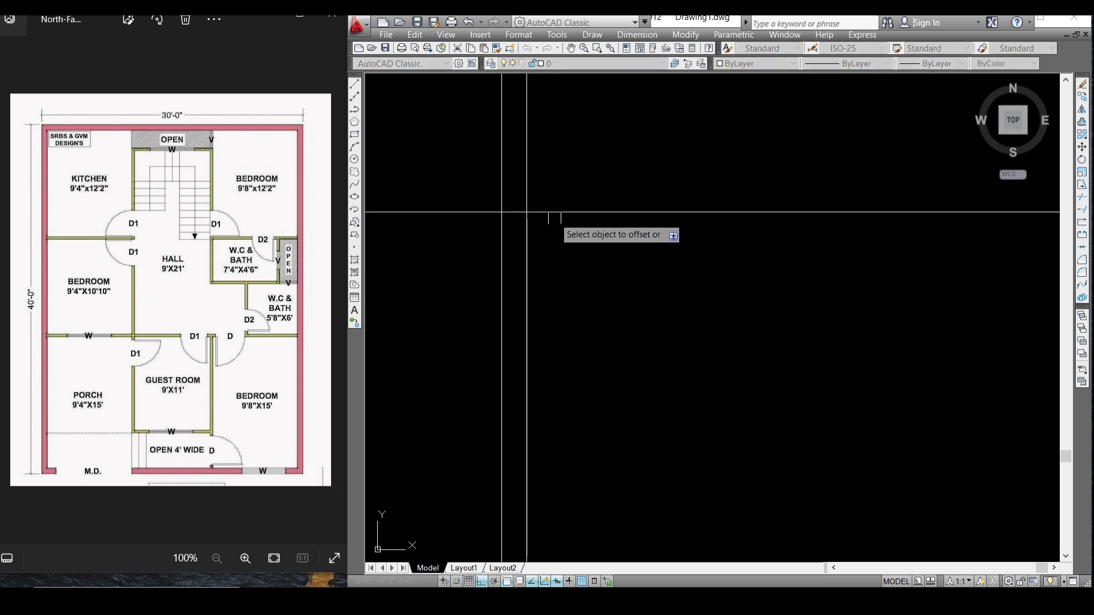
left_click(554, 218)
left_click(554, 250)
scroll(505, 245, "down", 5)
scroll(526, 265, "up", 5)
key("Escape")
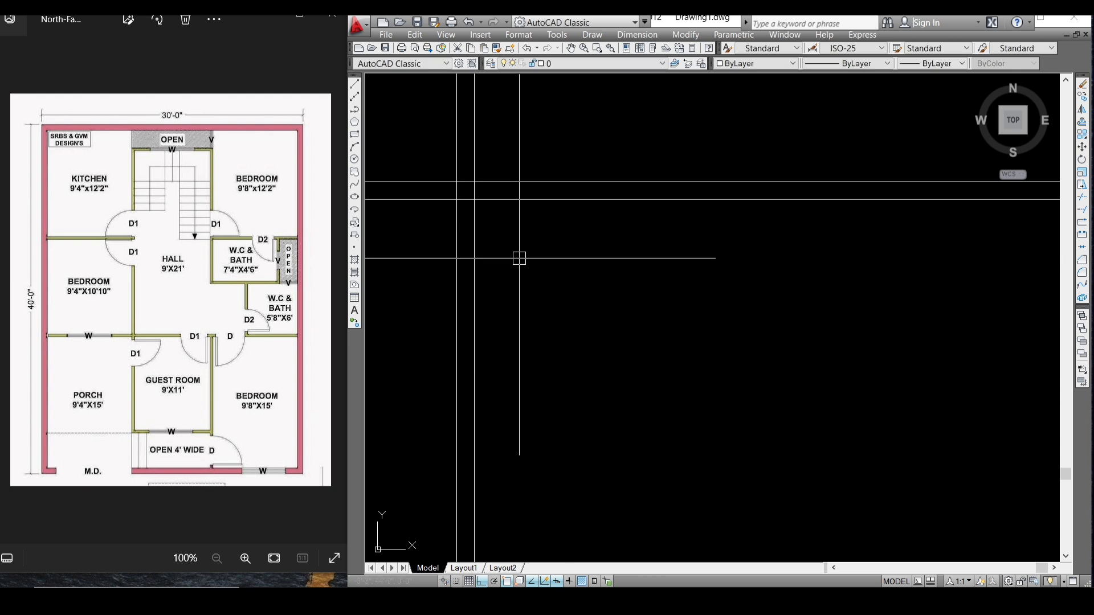
type("f")
key("Return")
type("r")
key("Return")
key("Return")
key("Escape")
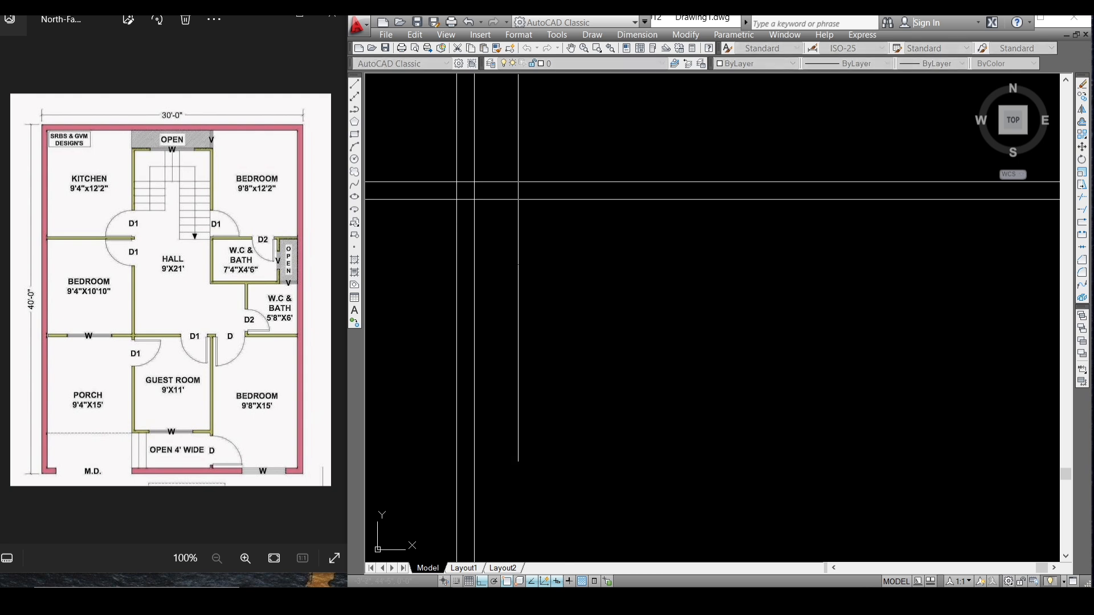
Step: Trim the two inner wall lines at the upper-left corner and delete their leftover pieces beyond it
type("tr")
key("Return")
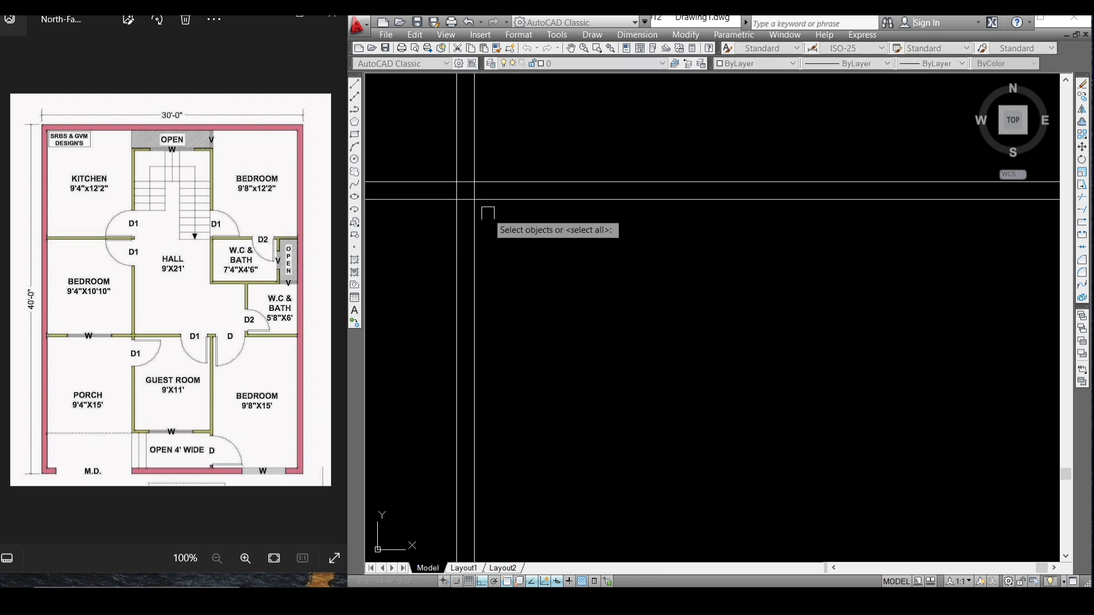
key("Return")
scroll(465, 200, "up", 2)
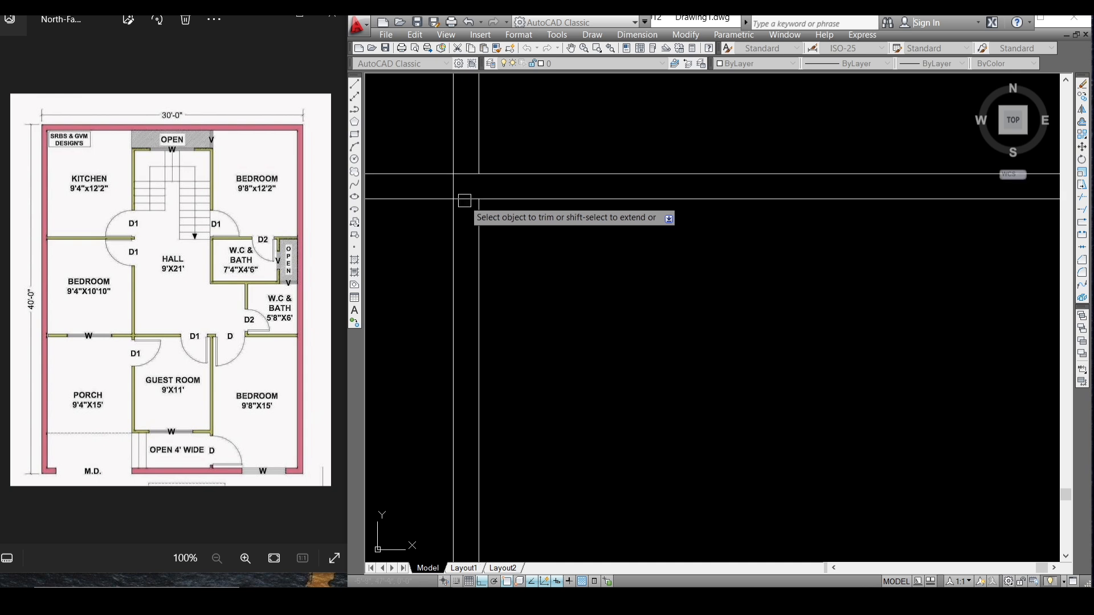
left_click(464, 200)
key("Escape")
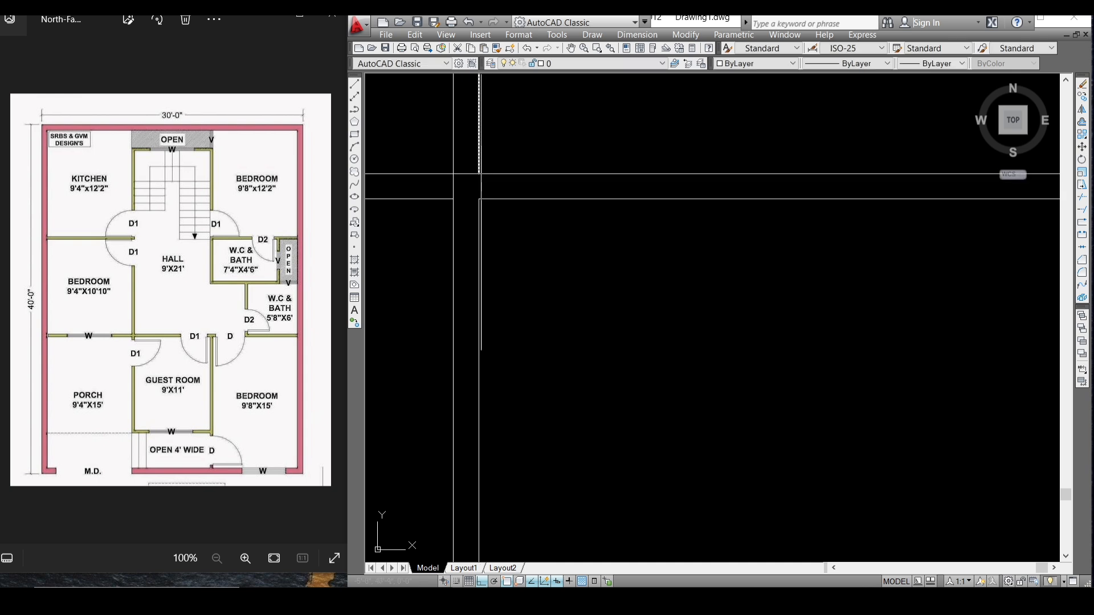
left_click(479, 154)
left_click(431, 199)
key("Delete")
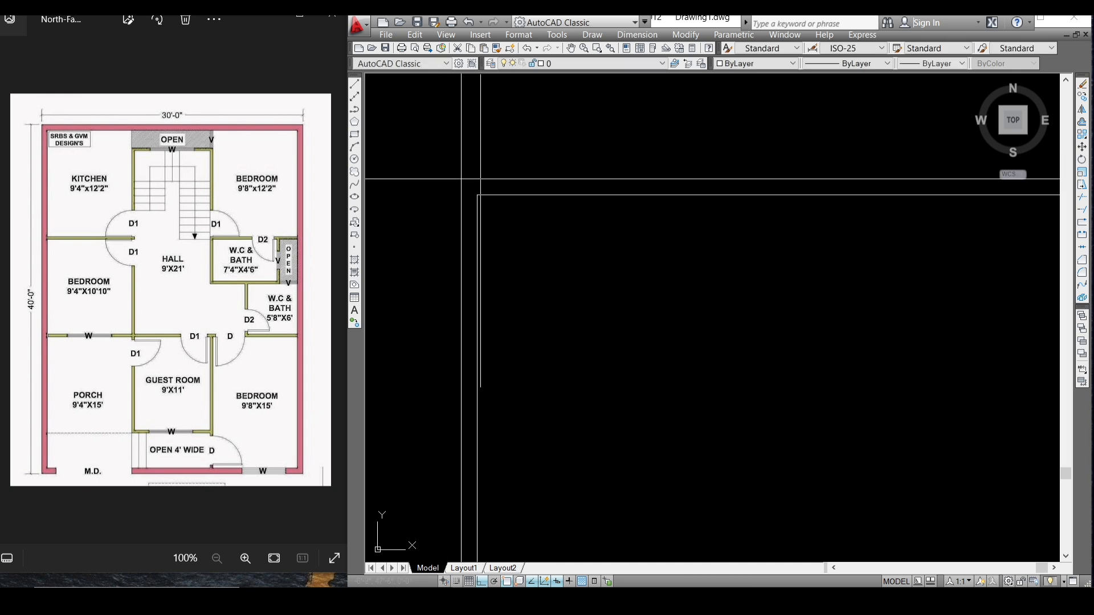
scroll(520, 212, "down", 4)
scroll(508, 223, "down", 4)
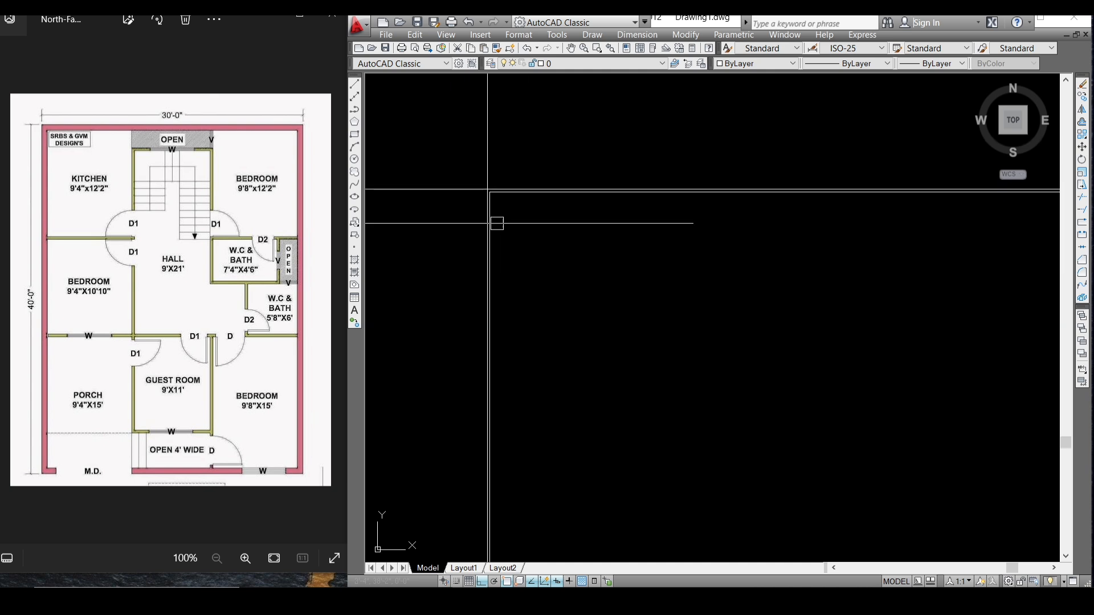
scroll(538, 222, "up", 3)
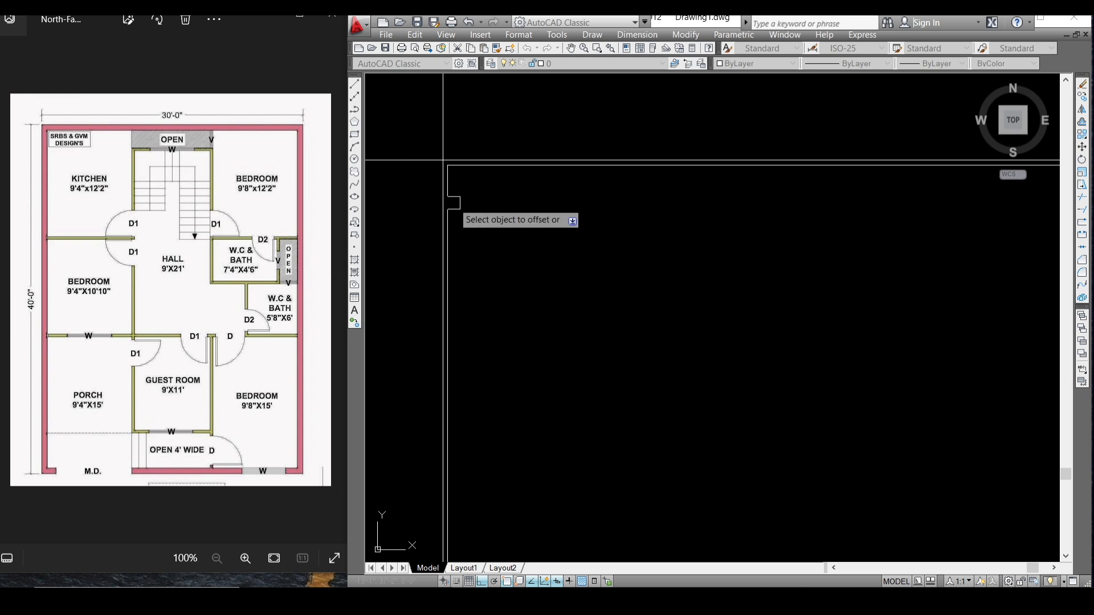
Step: Offset the left inner wall line 9'4" to the right for the kitchen width, and the new line 5" further right for the partition thickness
scroll(446, 226, "up", 2)
left_click(449, 228)
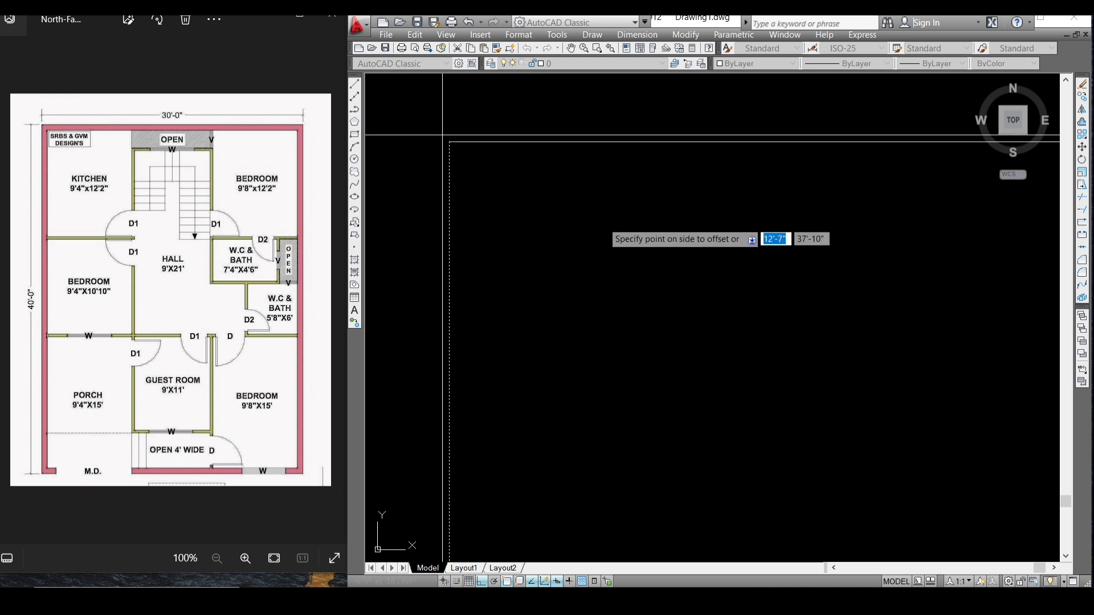
left_click(570, 224)
scroll(496, 178, "up", 3)
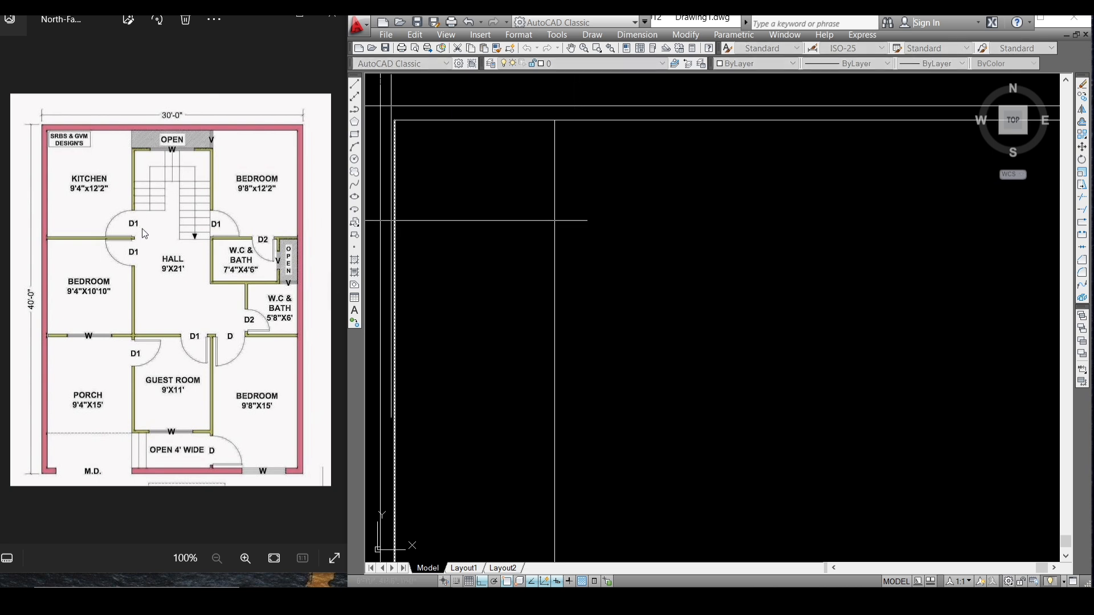
left_click(555, 223)
left_click(598, 221)
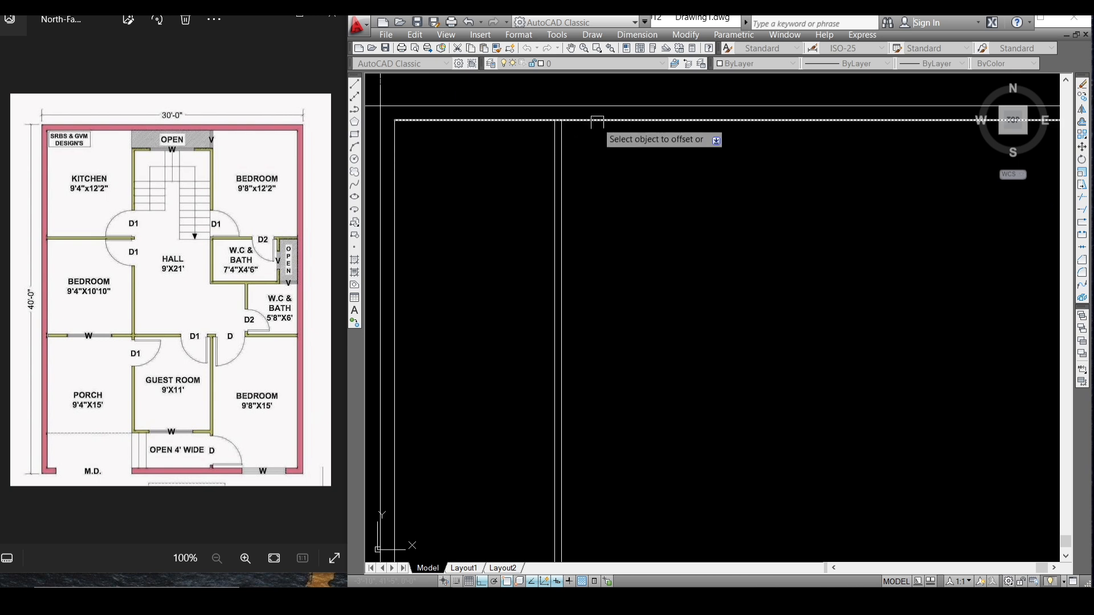
Step: Offset the top inner wall line 12'2" downward for the kitchen depth, and the new line 5" further down for the wall thickness
scroll(590, 200, "down", 3)
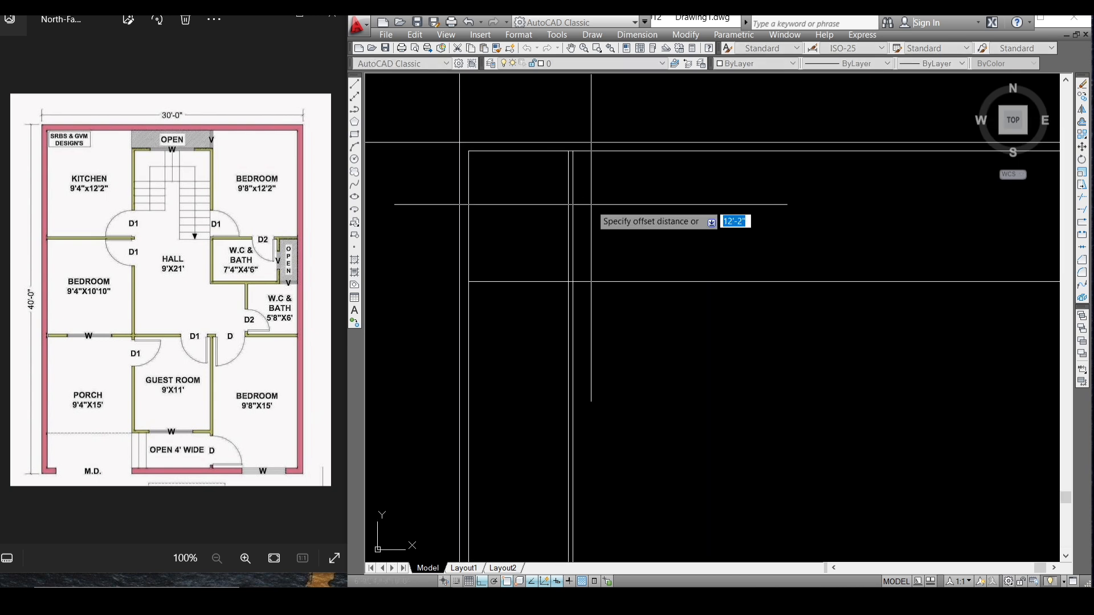
scroll(596, 281, "up", 5)
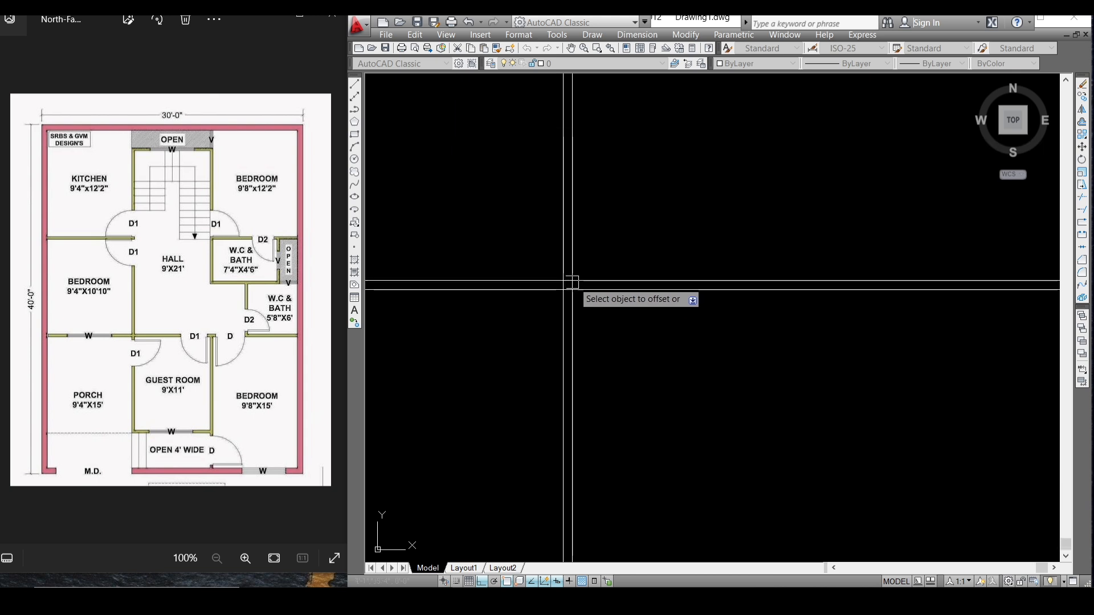
key("Escape")
type("tr")
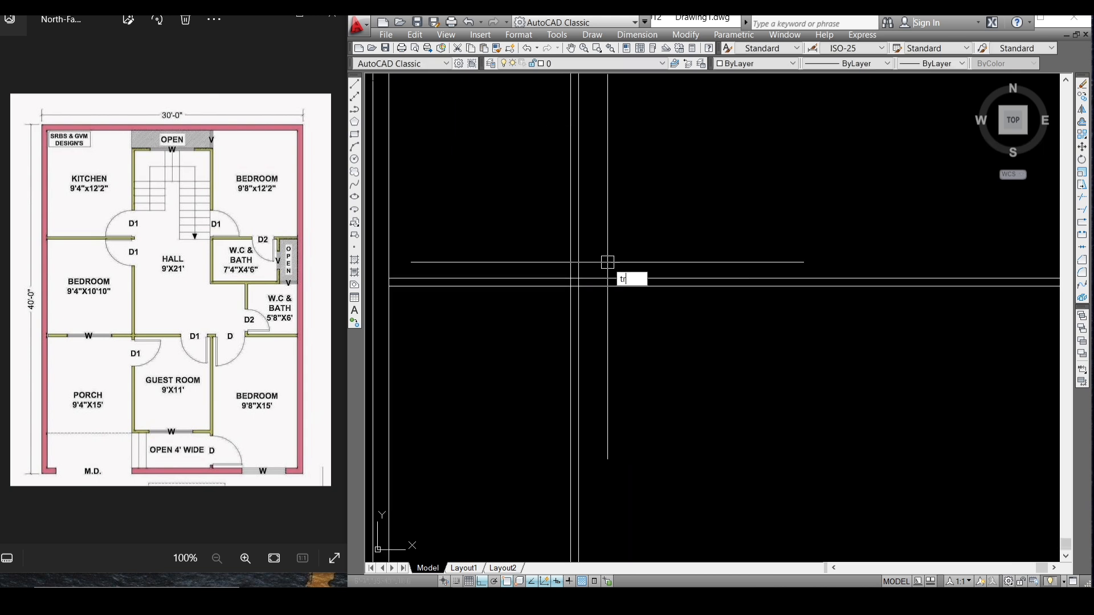
key("Return")
key("Return")
scroll(574, 304, "up", 3)
scroll(566, 302, "down", 3)
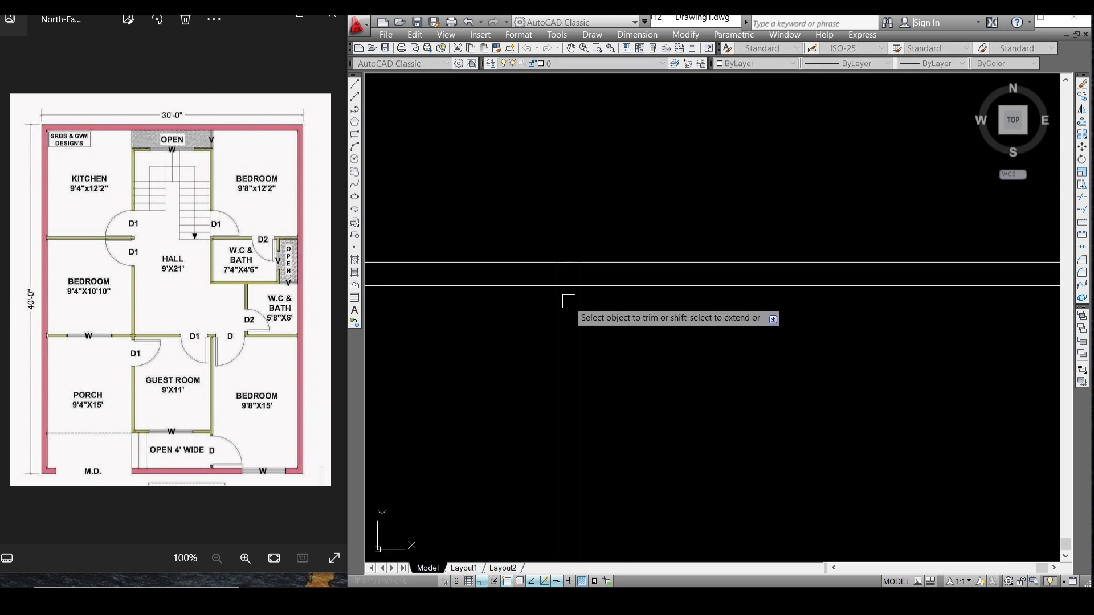
scroll(604, 274, "down", 2)
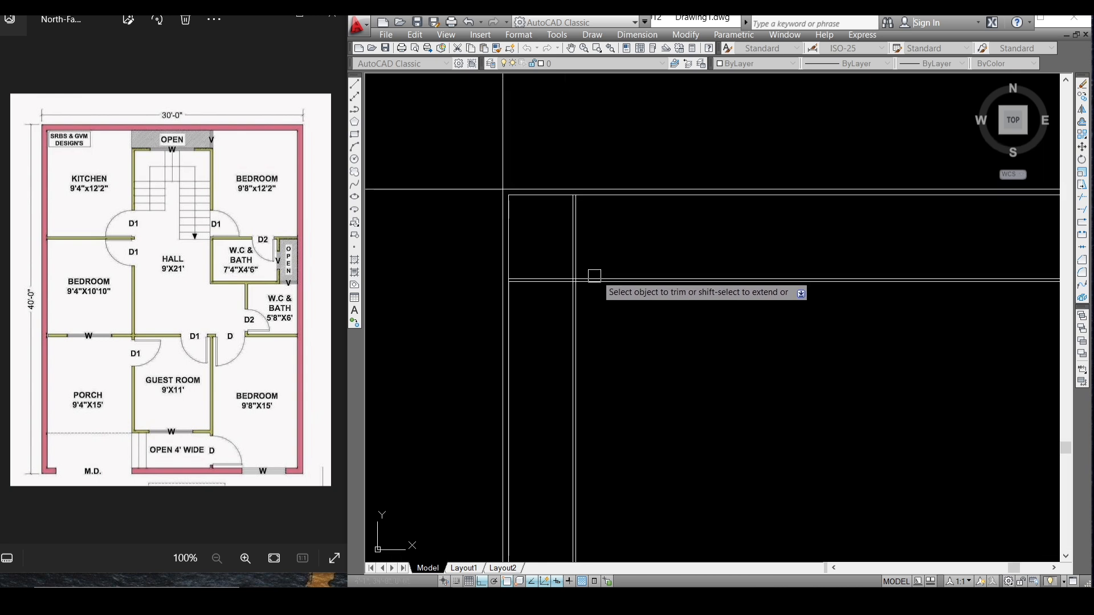
scroll(614, 272, "up", 2)
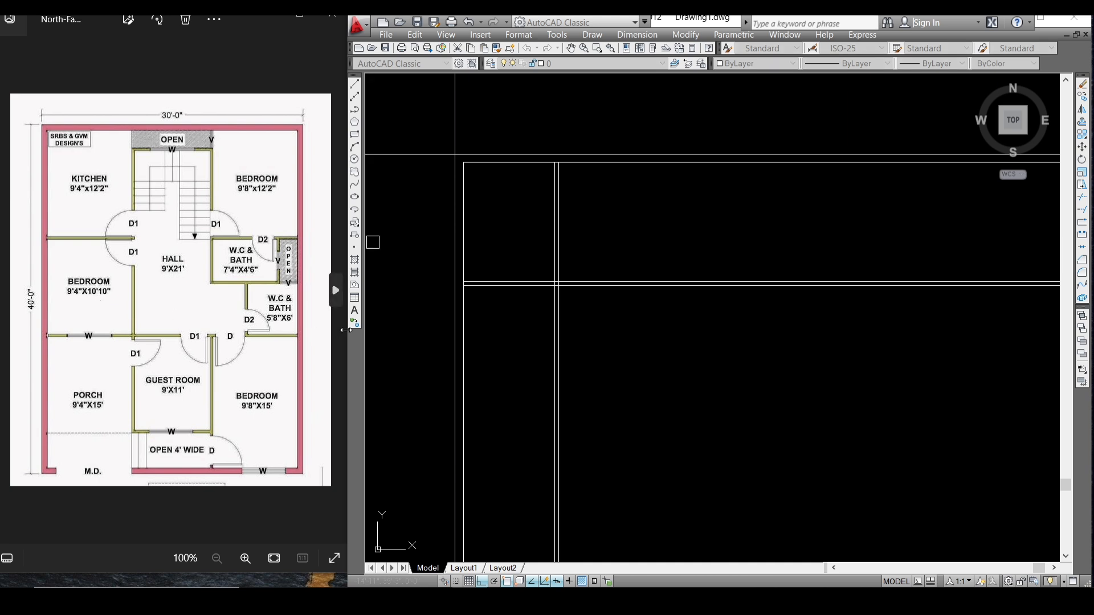
Step: Offset the lower line of the wall below the kitchen 10'10" downward for the left bedroom's depth
key("o")
key("Return")
scroll(515, 295, "up", 3)
scroll(499, 364, "down", 1)
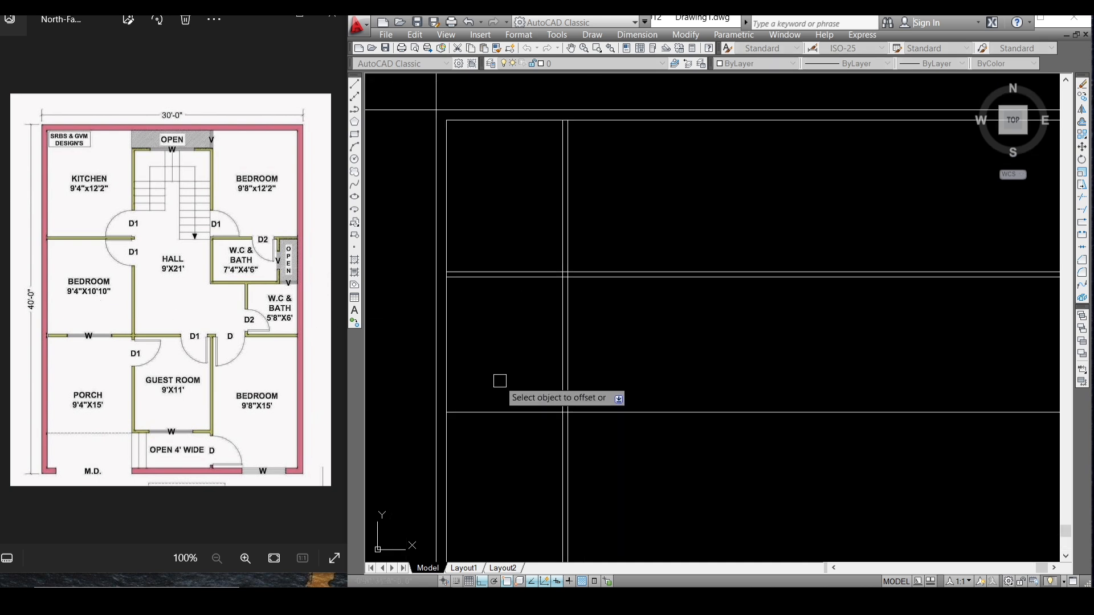
scroll(499, 399, "up", 2)
Step: Offset the new bottom line of the left bedroom 5" downward to give that wall its thickness
key("Escape")
key("Return")
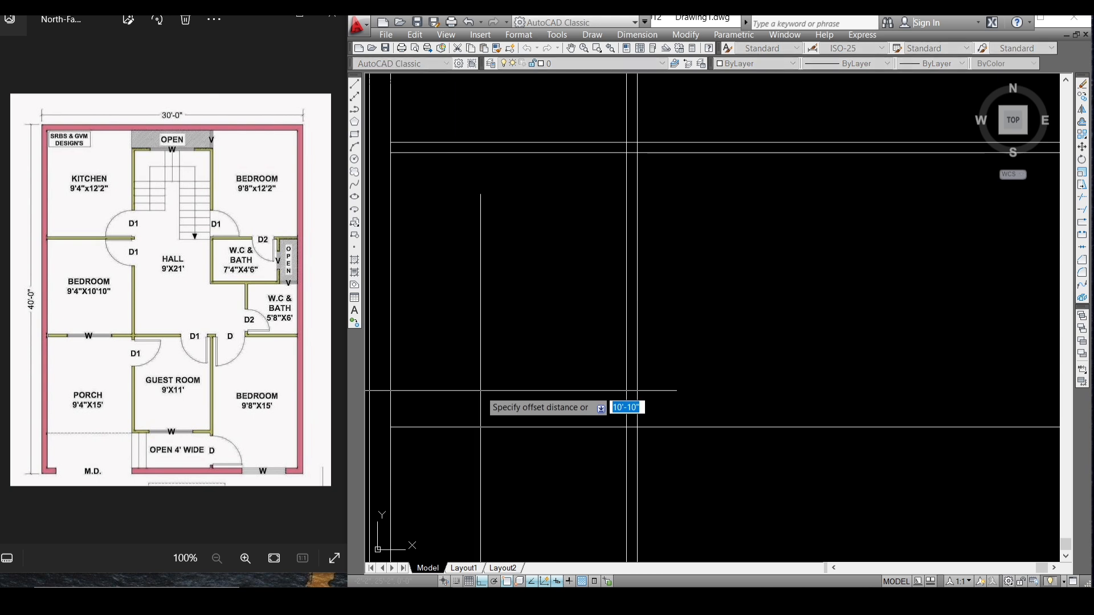
key("Return")
left_click(500, 426)
left_click(492, 450)
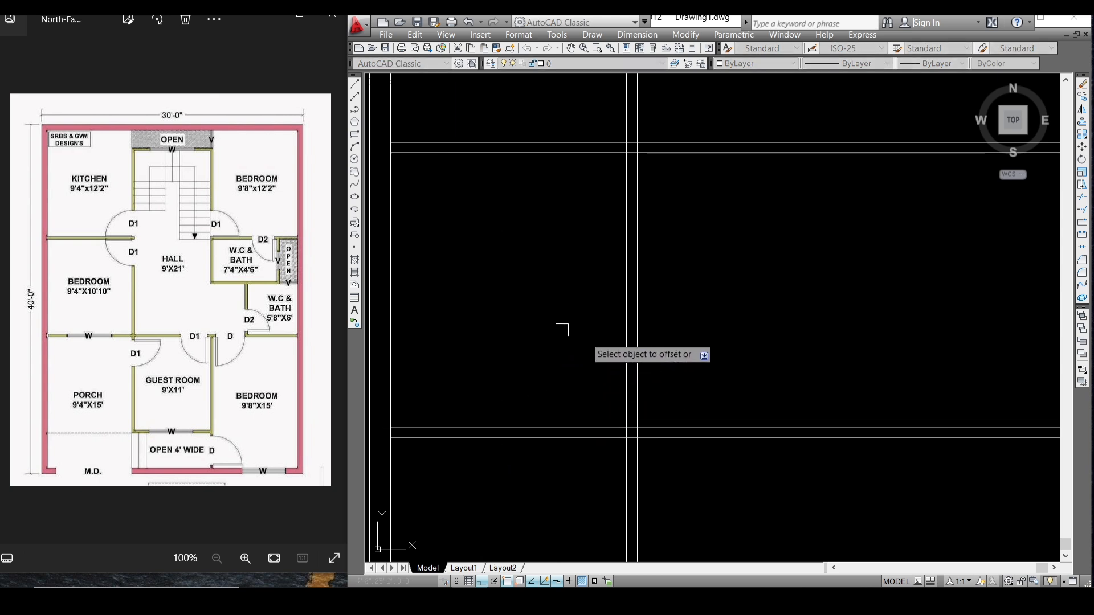
Step: Offset the right line of the vertical partition 9' to the right for the hall width, and the new line 5" further right
scroll(570, 336, "down", 3)
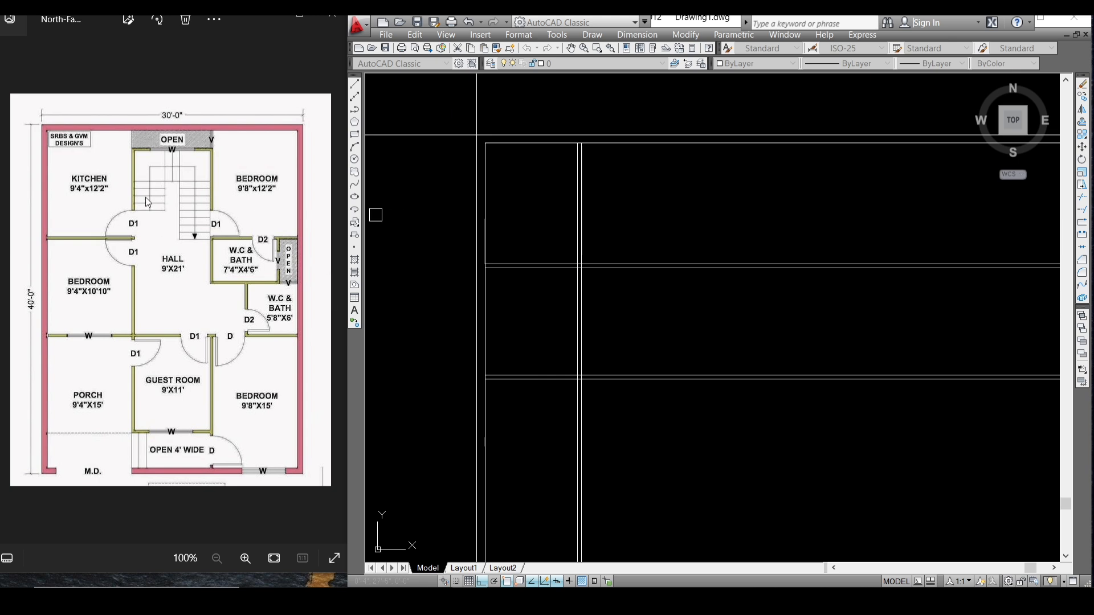
scroll(172, 276, "up", 3)
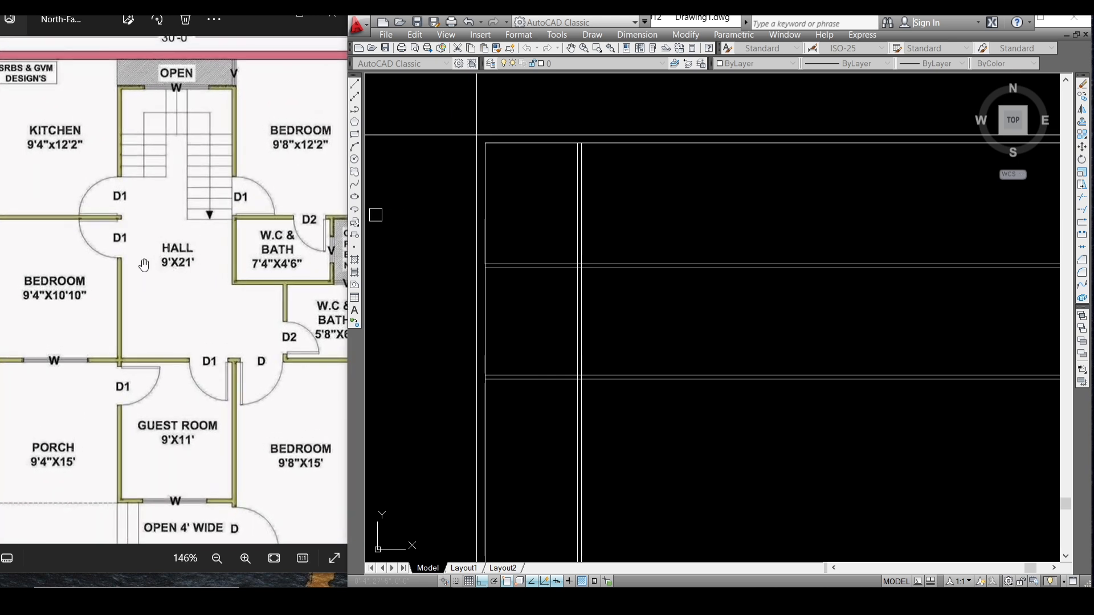
scroll(159, 262, "down", 2)
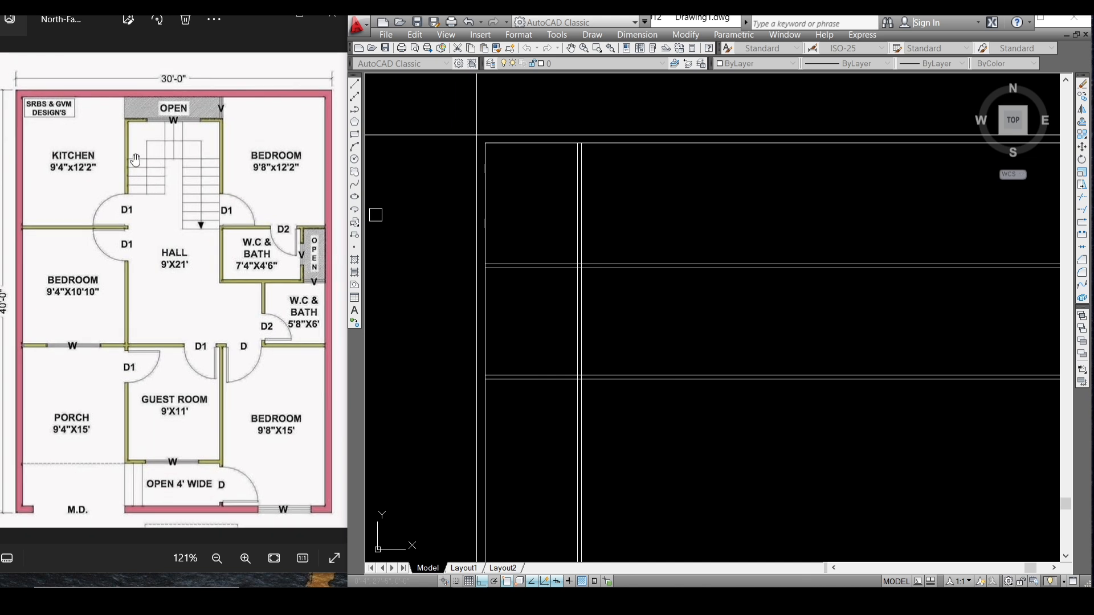
scroll(226, 157, "down", 1)
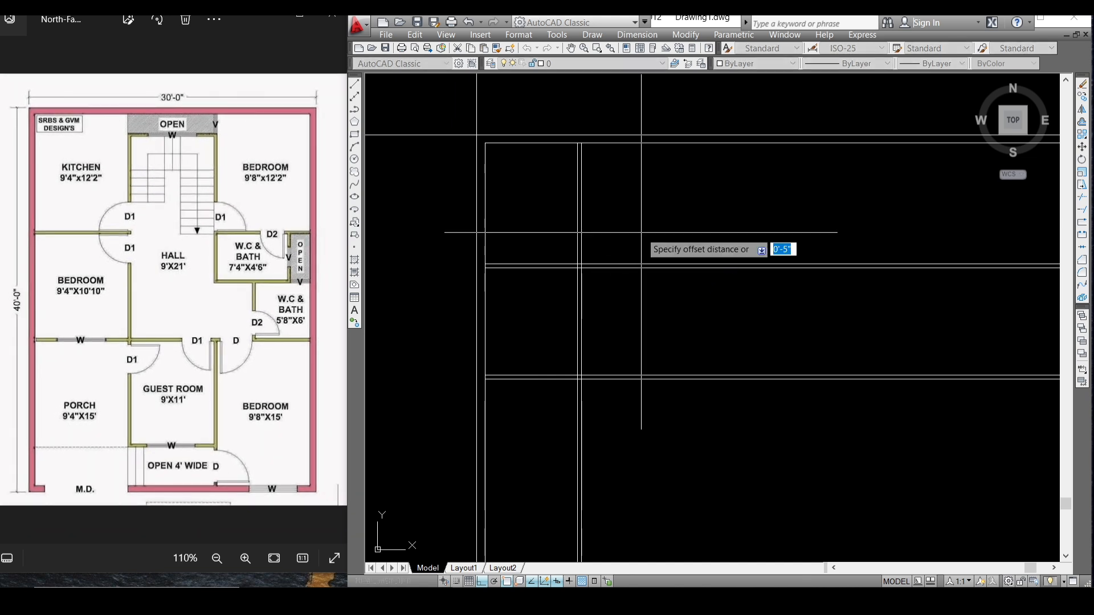
key("Return")
scroll(577, 215, "up", 2)
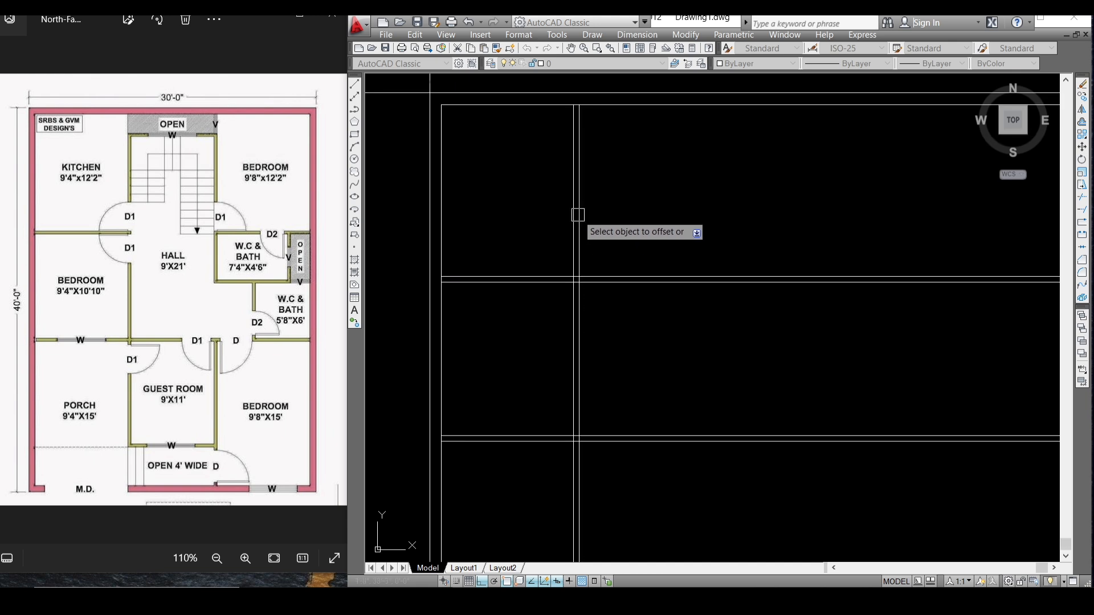
left_click(579, 211)
left_click(685, 202)
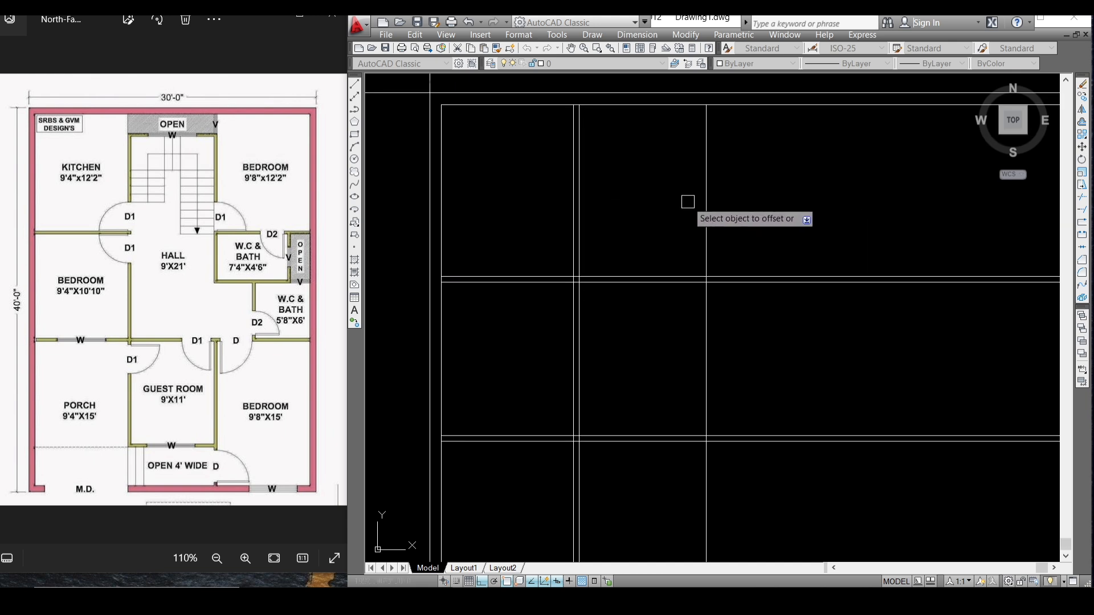
left_click(705, 204)
left_click(717, 205)
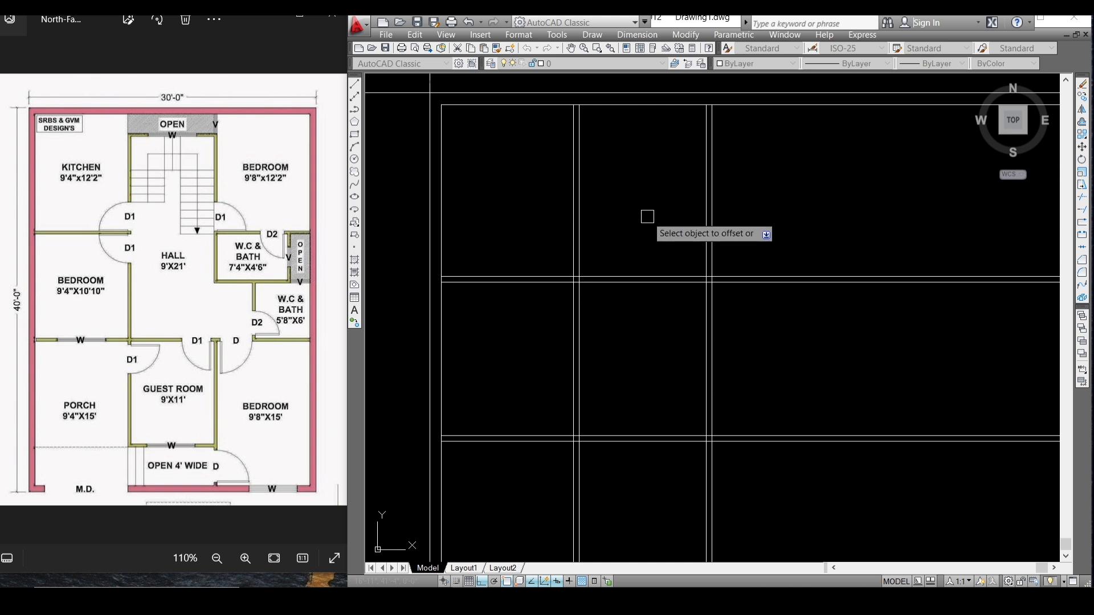
Step: Offset the hall's right partition line 9'8" to the right for the bedroom width, and the new line 9" further for the outer wall
scroll(650, 219, "down", 2)
mouse_move(652, 253)
middle_mouse_down()
mouse_move(667, 258)
mouse_move(630, 215)
mouse_move(612, 315)
middle_mouse_up()
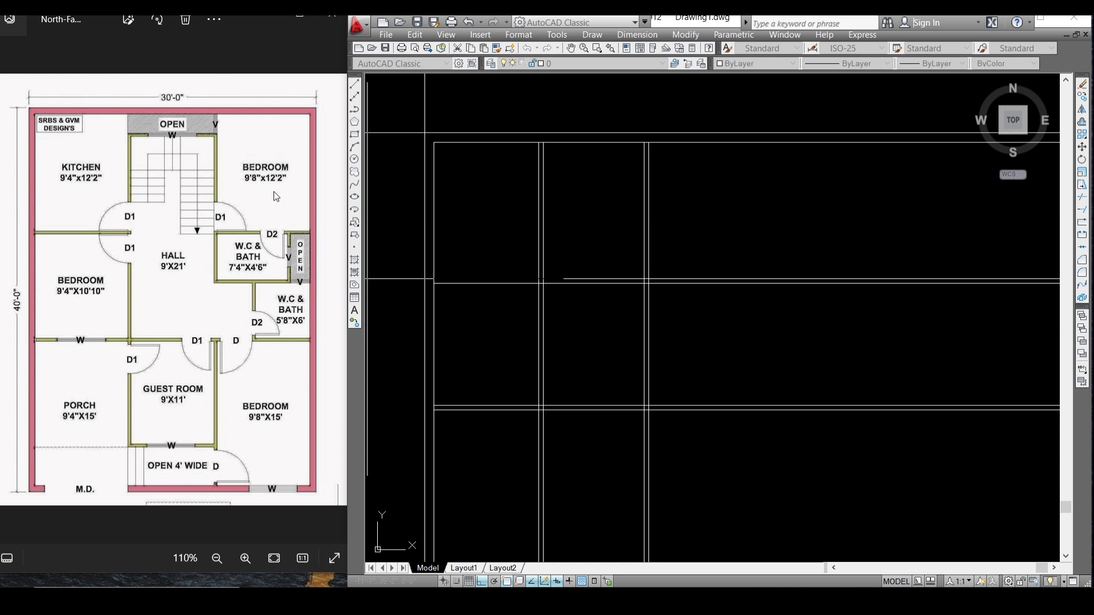
scroll(633, 193, "up", 5)
scroll(701, 184, "down", 4)
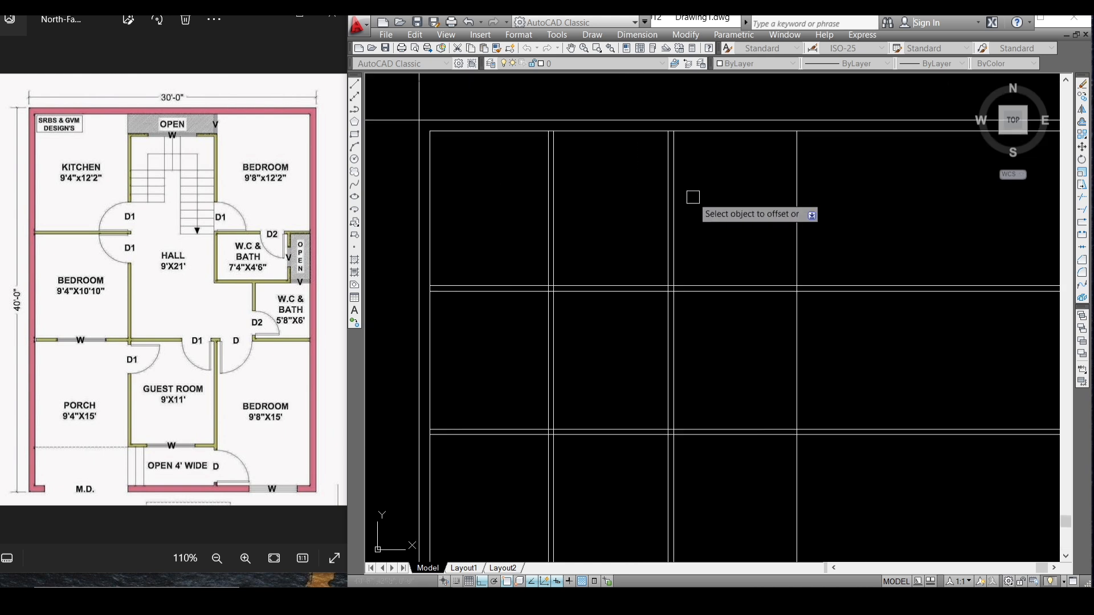
left_click(796, 199)
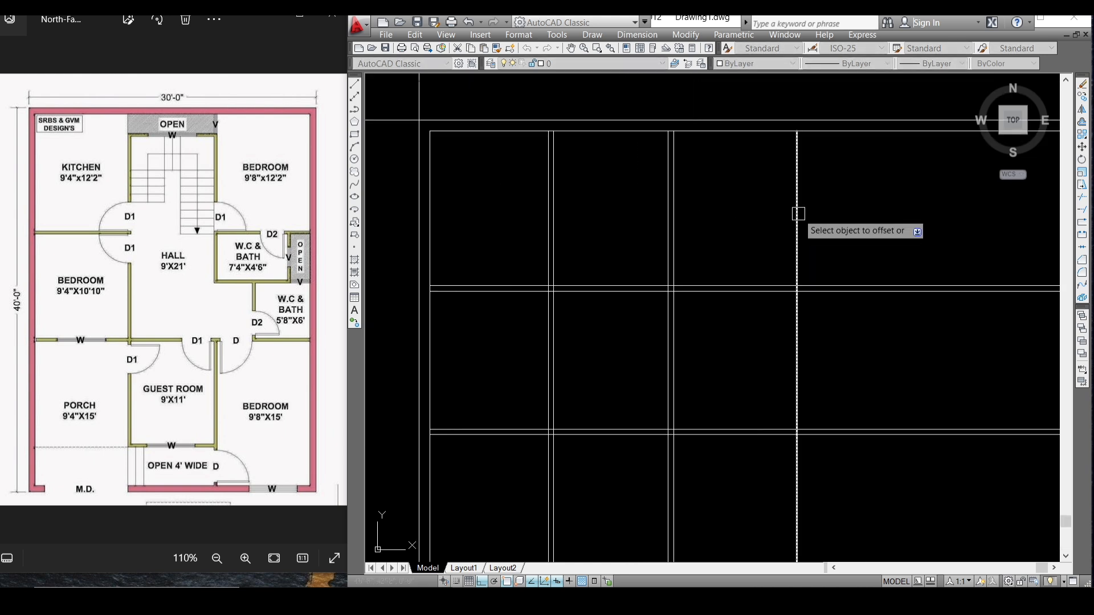
left_click(862, 197)
scroll(824, 146, "up", 3)
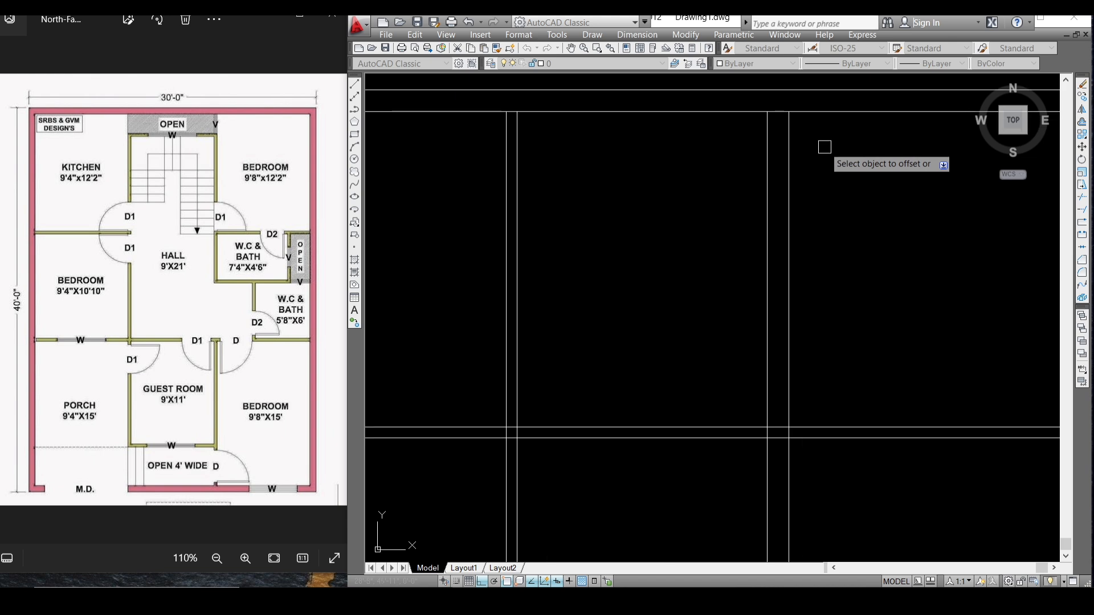
key("Escape")
type("ex")
key("Return")
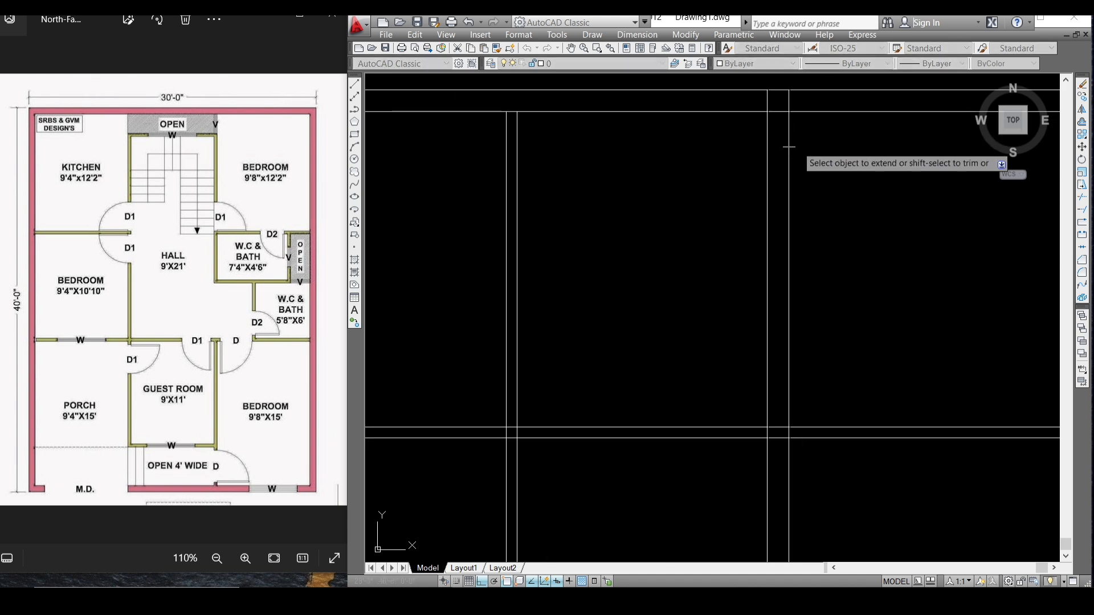
mouse_move(786, 136)
middle_mouse_down()
mouse_move(769, 234)
mouse_move(784, 108)
middle_mouse_up()
key("Escape")
middle_click_drag(795, 157, 757, 238)
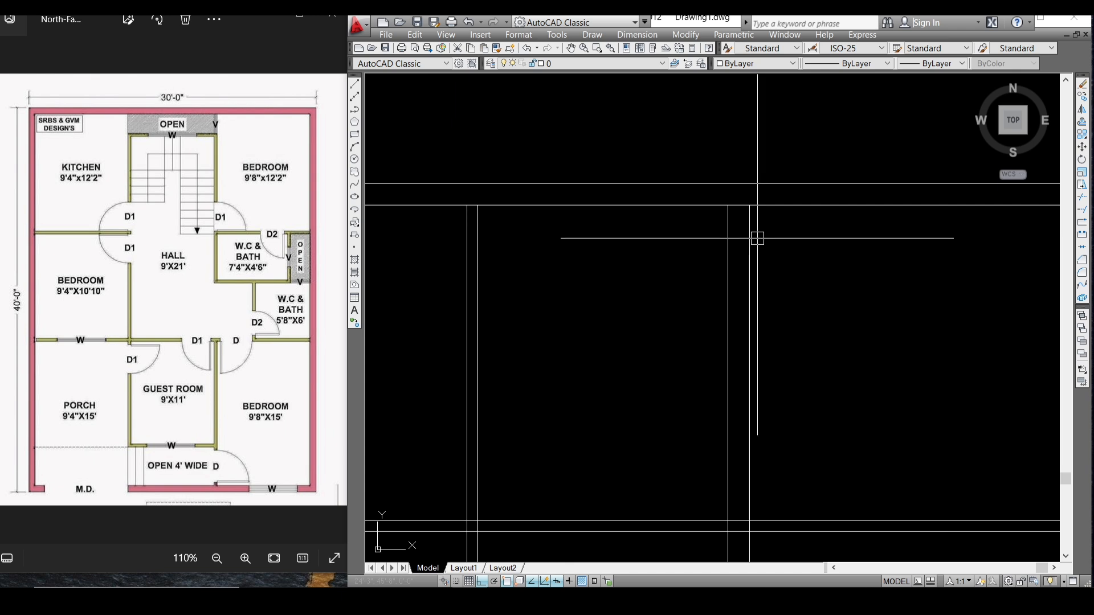
Step: Fillet the inner and outer wall lines into square corners at the plan's upper-right corner
type("f")
key("Return")
left_click(731, 218)
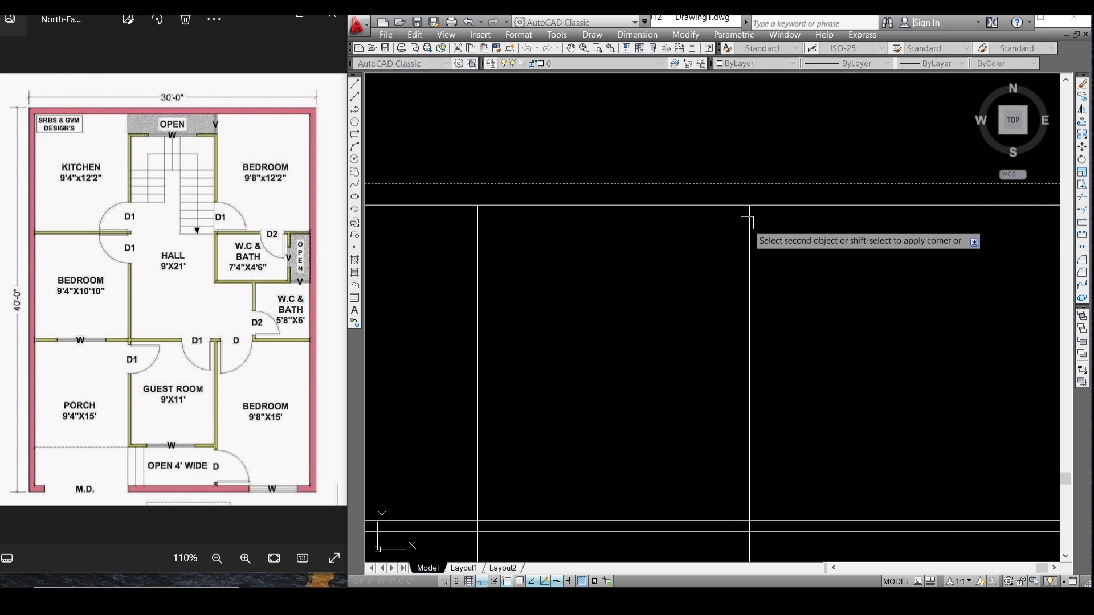
left_click(694, 204)
scroll(752, 191, "up", 2)
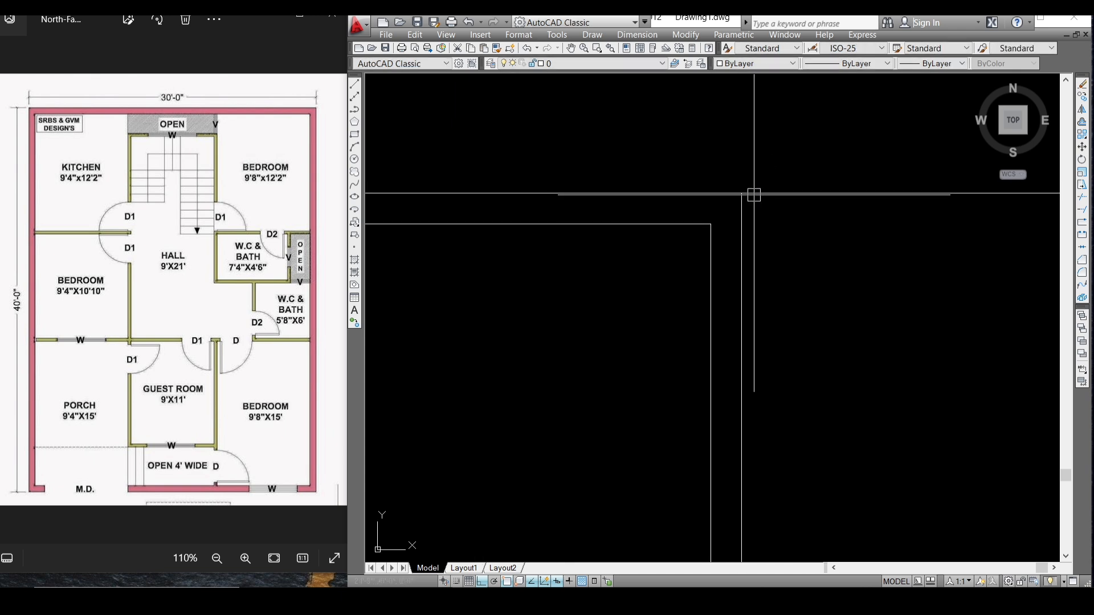
Step: Erase the leftover piece of the top outer wall line beyond the plan's upper-right corner
scroll(815, 196, "down", 3)
left_click(815, 192)
type("e")
key("Return")
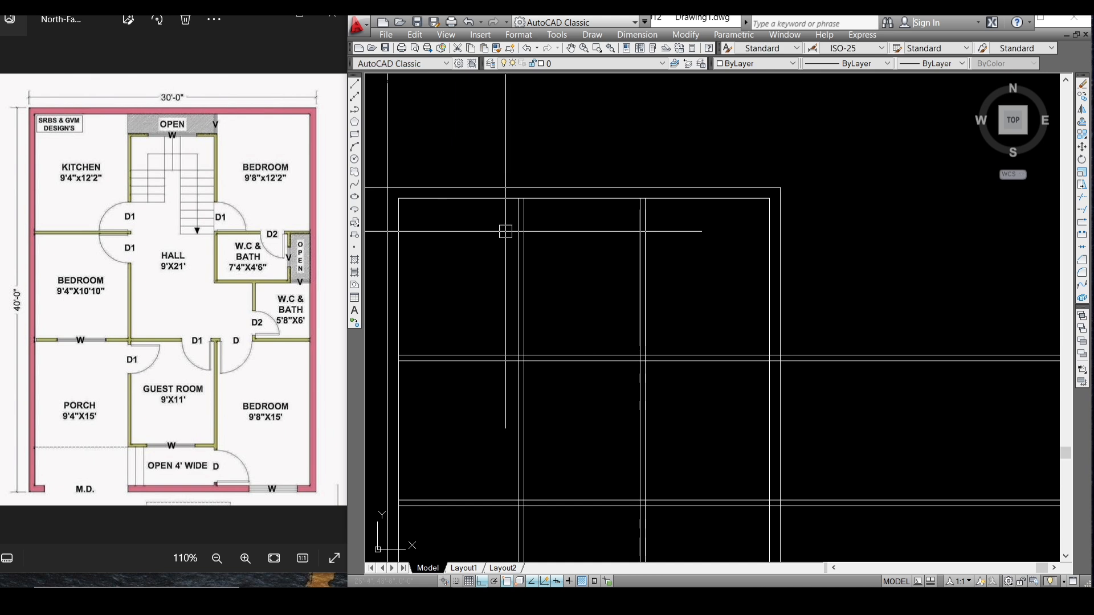
Step: Fillet the top and left outer wall lines into a square corner at the plan's upper-left corner
middle_click_drag(403, 202, 575, 205)
type("f")
key("Return")
scroll(581, 188, "up", 2)
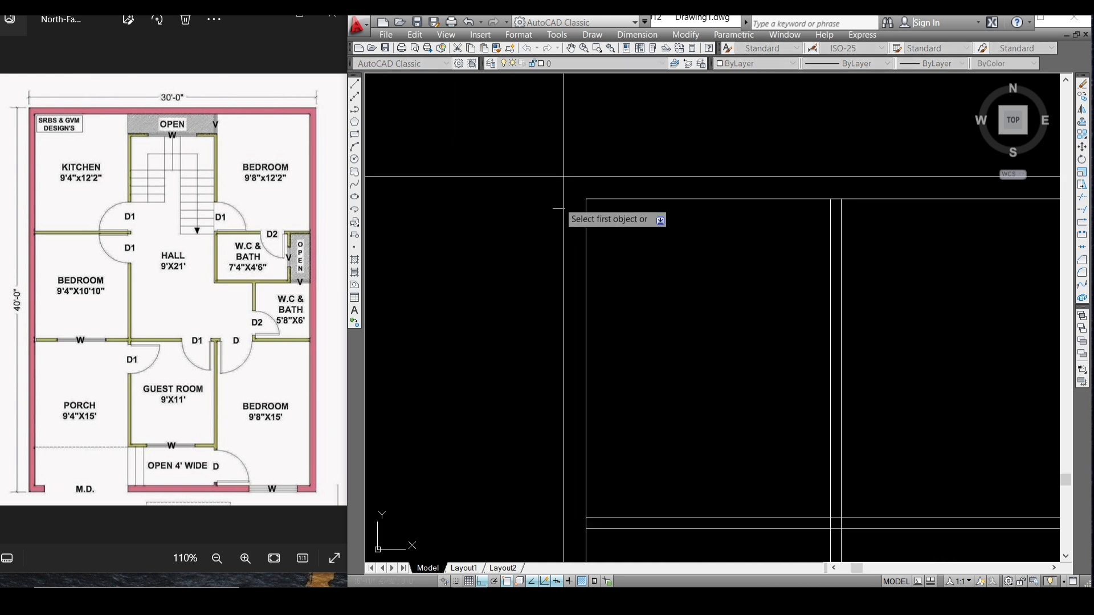
scroll(659, 188, "down", 2)
scroll(476, 171, "up", 2)
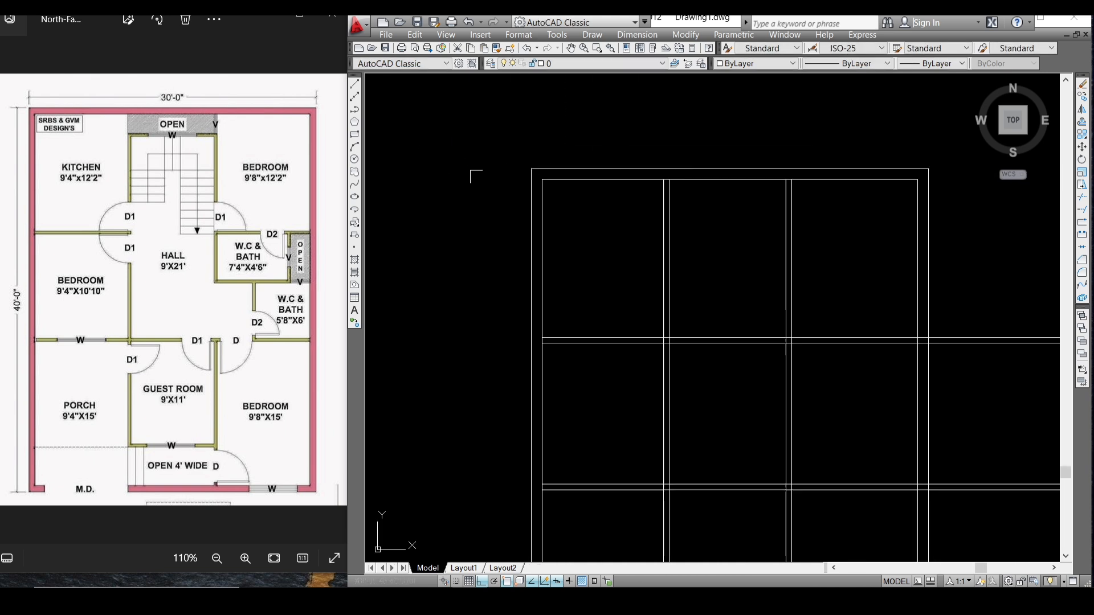
middle_click_drag(685, 207, 671, 191)
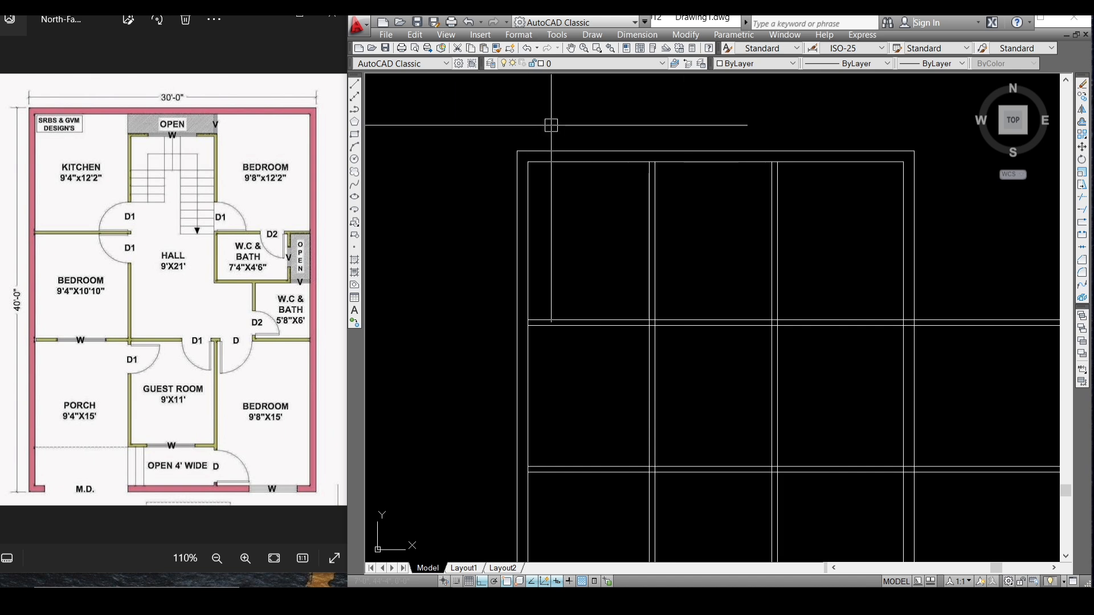
Step: Add a linear dimension above the plan across the full outer width of the top wall
left_click(637, 35)
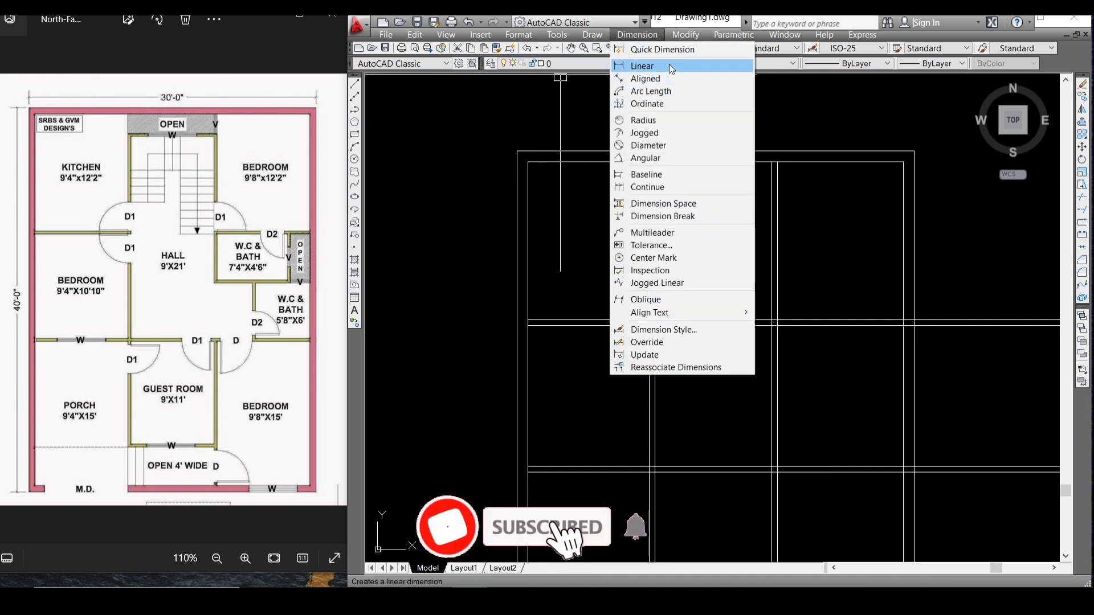
left_click(649, 65)
left_click(516, 151)
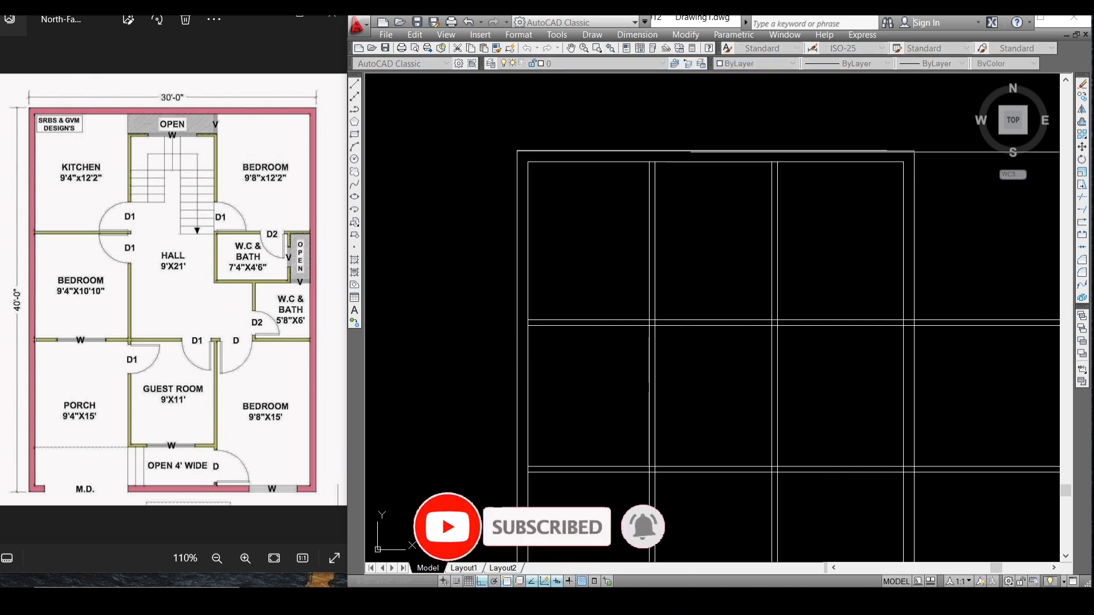
left_click(913, 151)
scroll(714, 117, "up", 4)
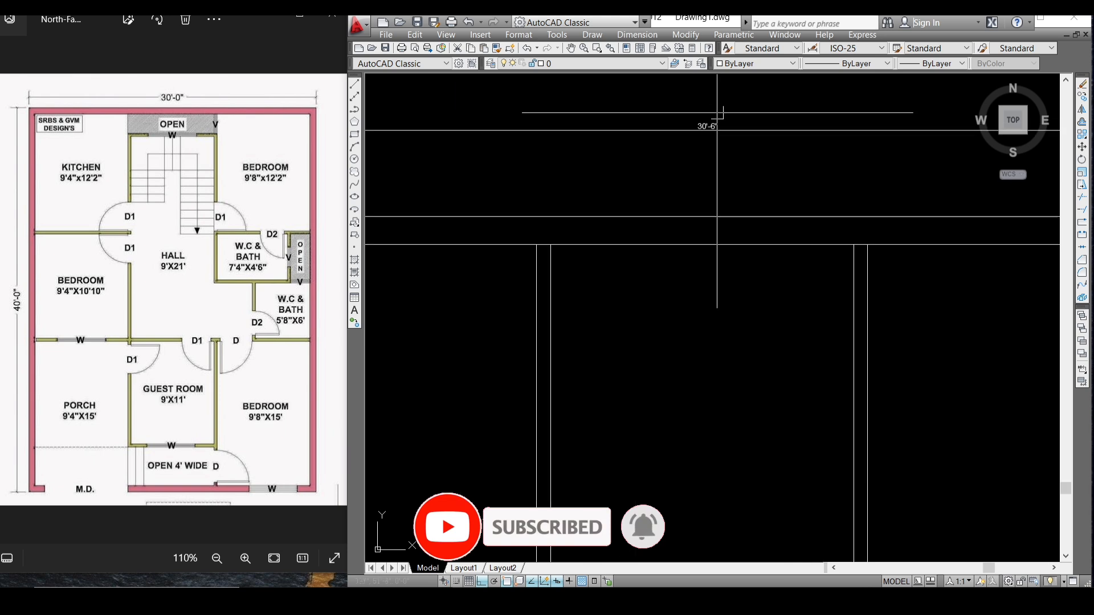
scroll(643, 154, "down", 4)
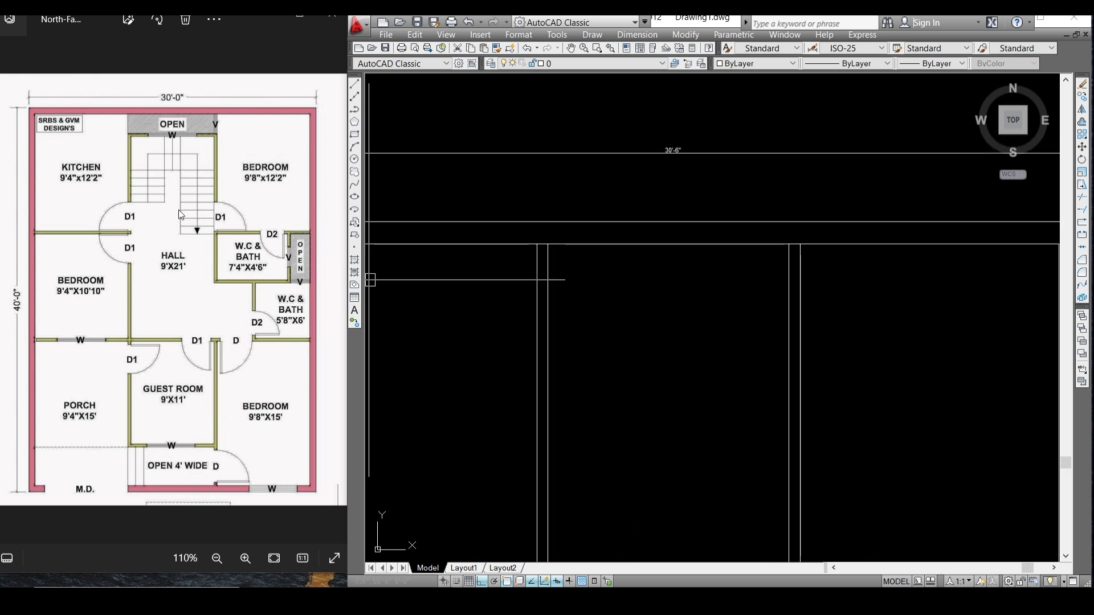
Step: Trim both pairs of horizontal partition lines where they extend past the inner line of the right outer wall
scroll(333, 197, "down", 1)
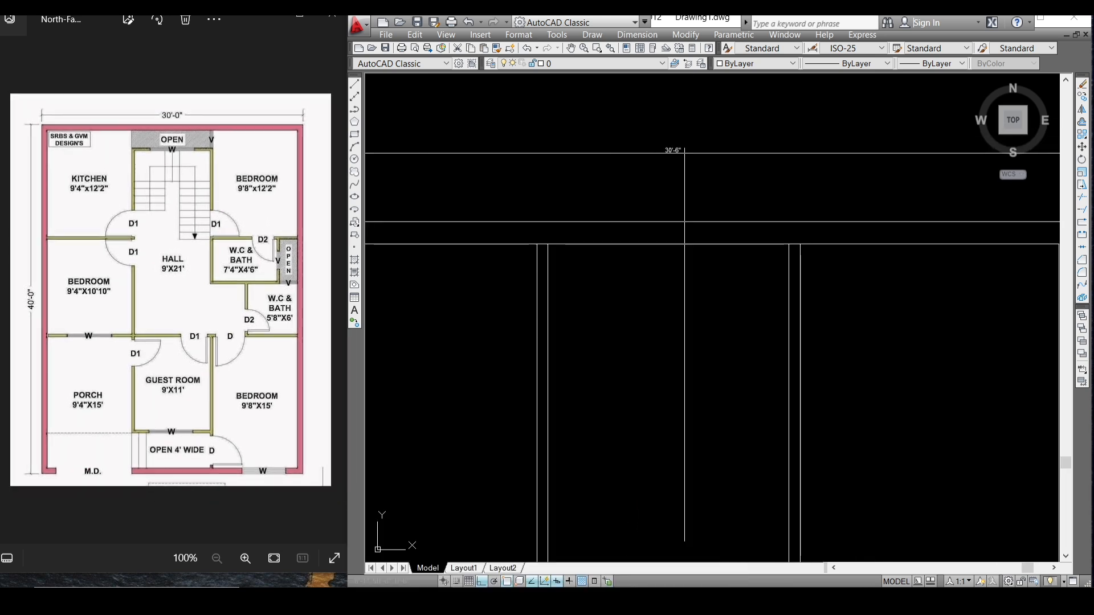
scroll(674, 280, "down", 3)
scroll(681, 252, "up", 5)
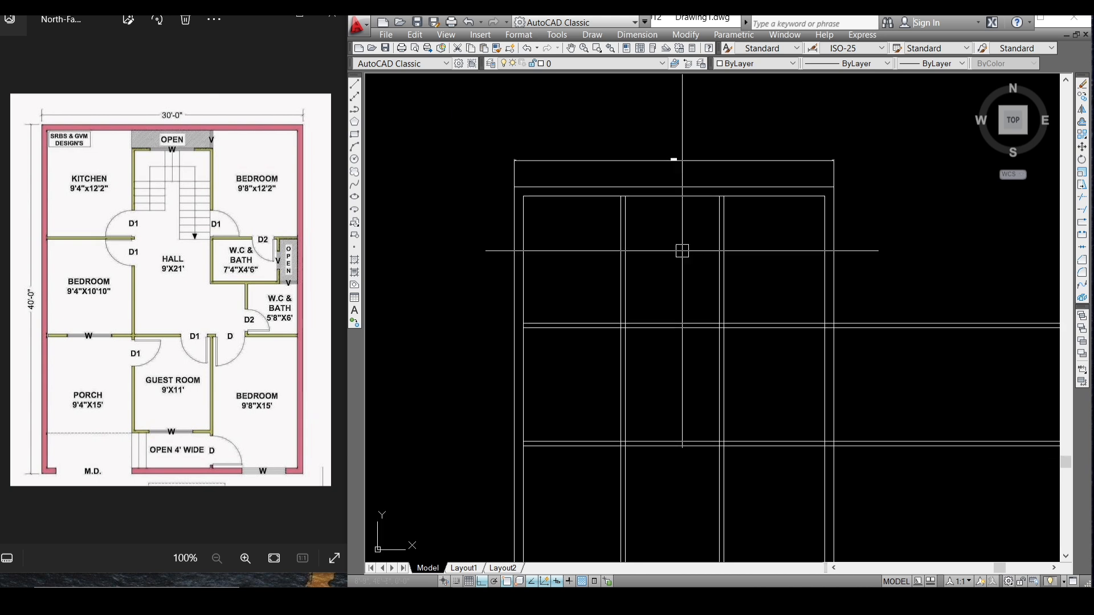
type("tr")
key("Return")
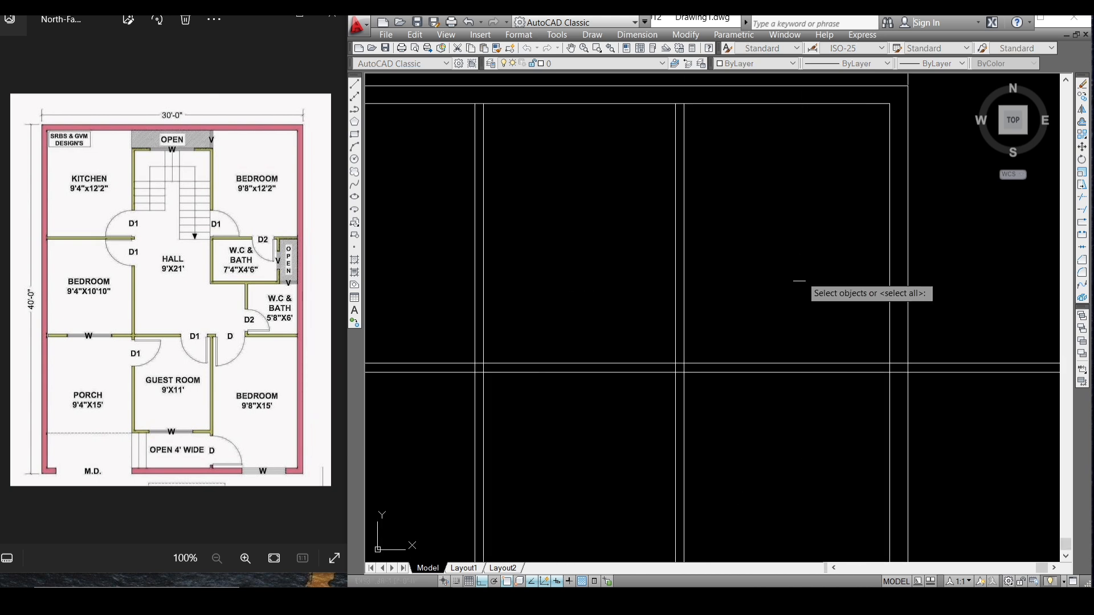
scroll(844, 290, "down", 2)
left_click(867, 295)
key("Return")
left_click(931, 301)
left_click(905, 373)
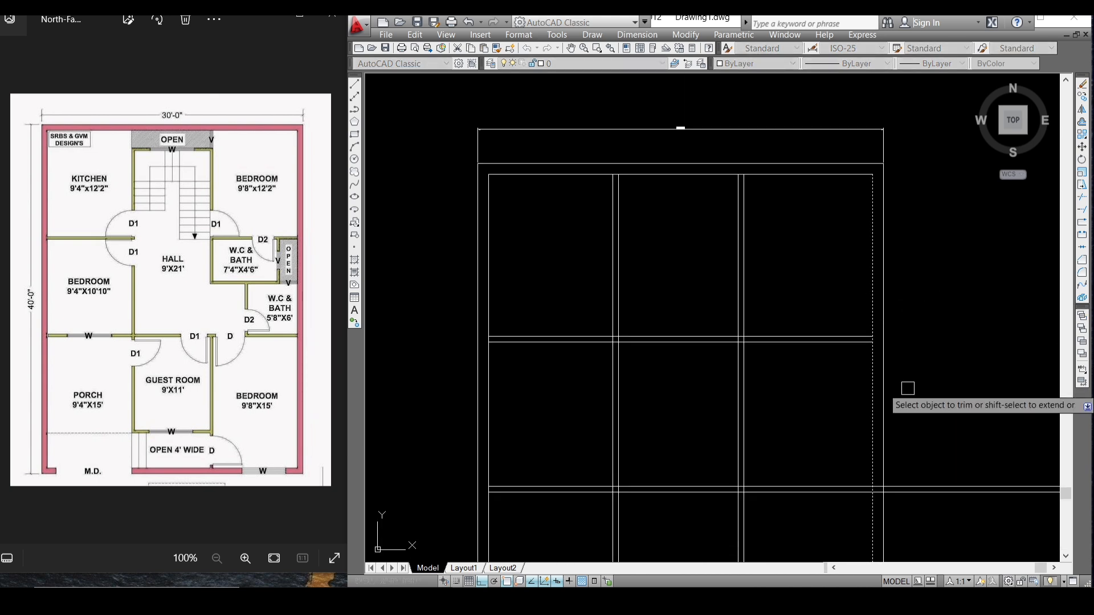
middle_click_drag(950, 439, 886, 303)
left_click(854, 356)
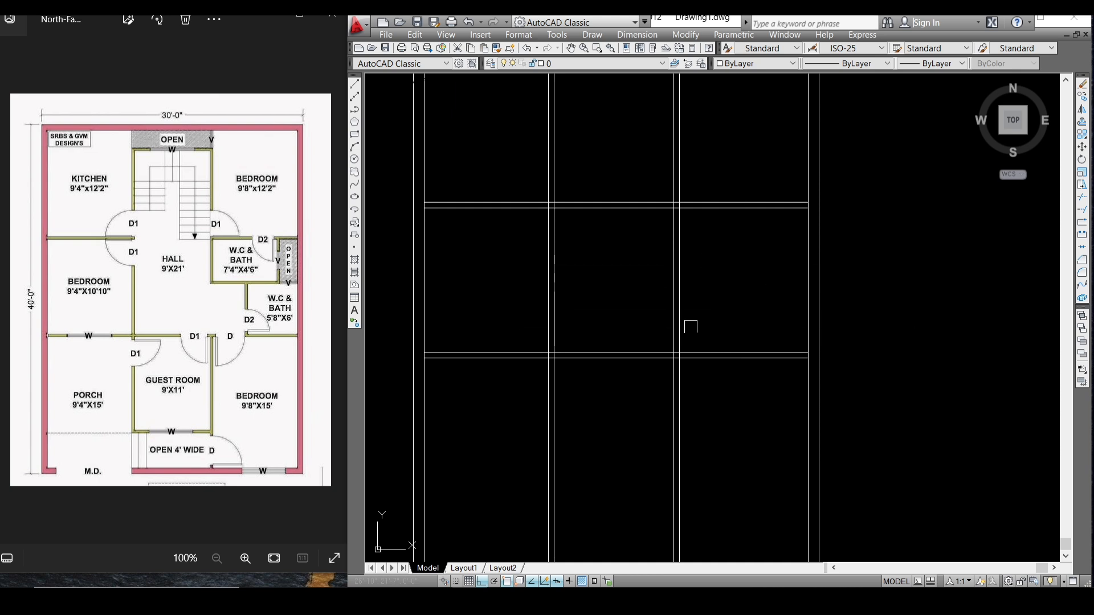
Step: Trim the upper horizontal partition out of the hall between the two vertical partitions
middle_click_drag(723, 278, 762, 312)
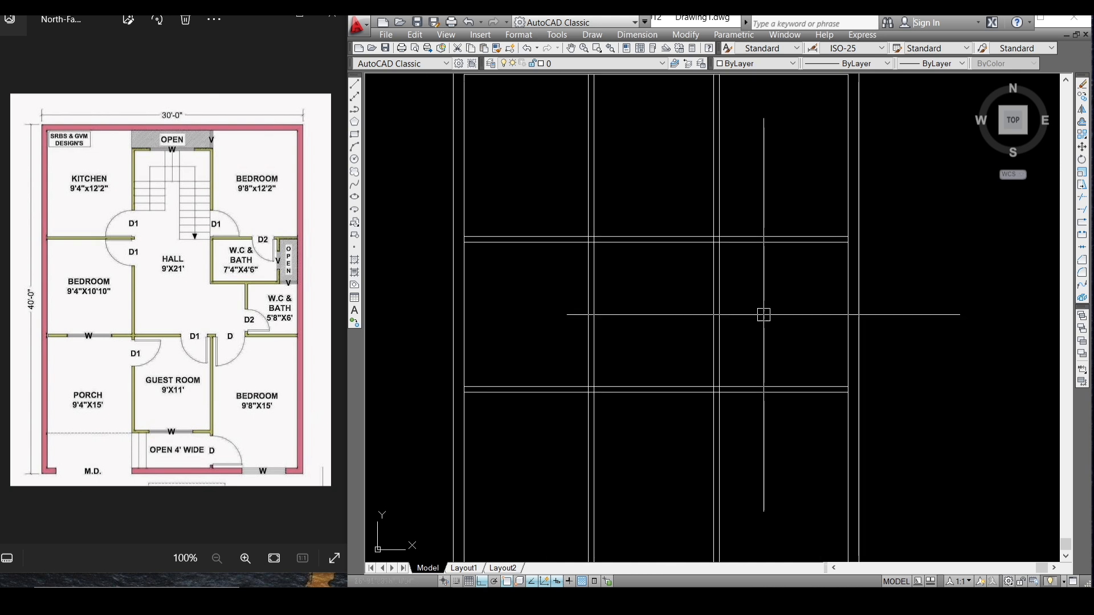
middle_click_drag(762, 264, 763, 306)
type("t")
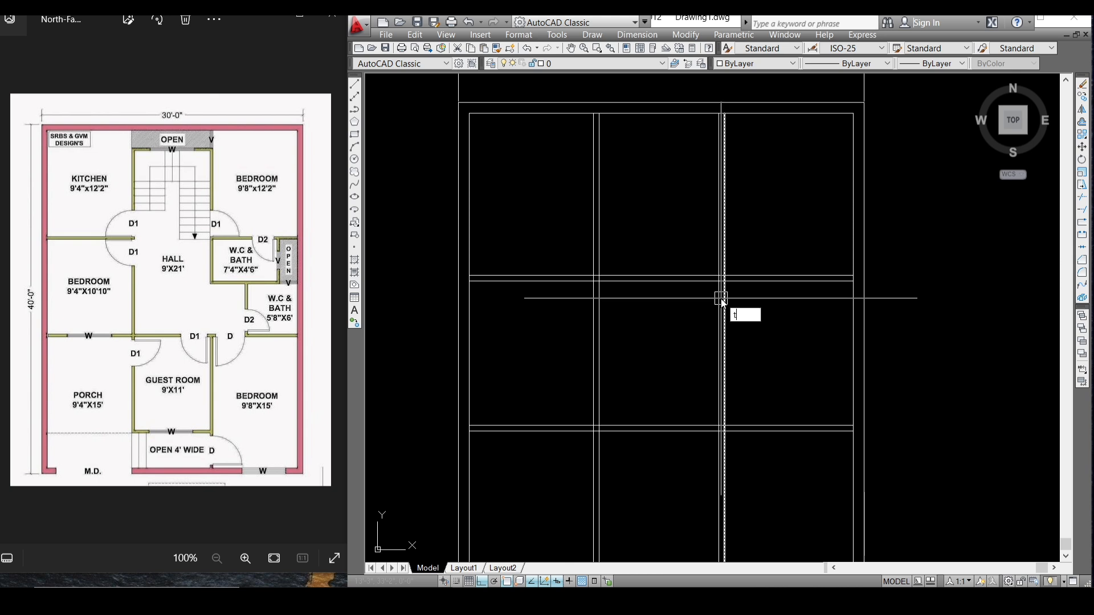
type("r")
key("Return")
key("Return")
left_click(686, 264)
left_click(669, 330)
middle_click_drag(674, 349, 681, 274)
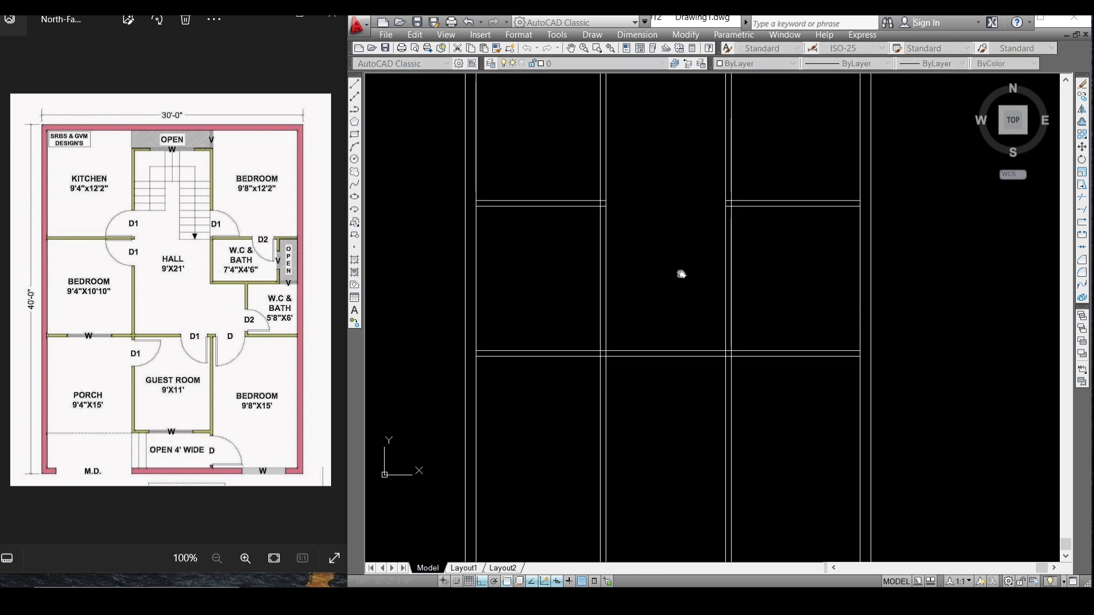
middle_click_drag(674, 207, 664, 316)
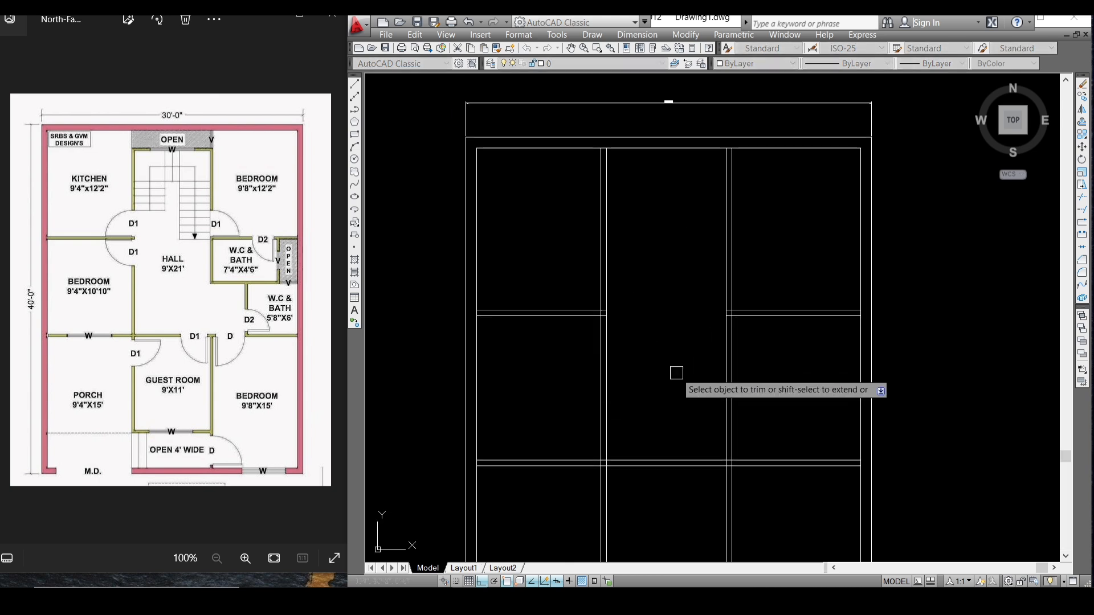
middle_click_drag(676, 373, 676, 273)
middle_click_drag(680, 411, 676, 378)
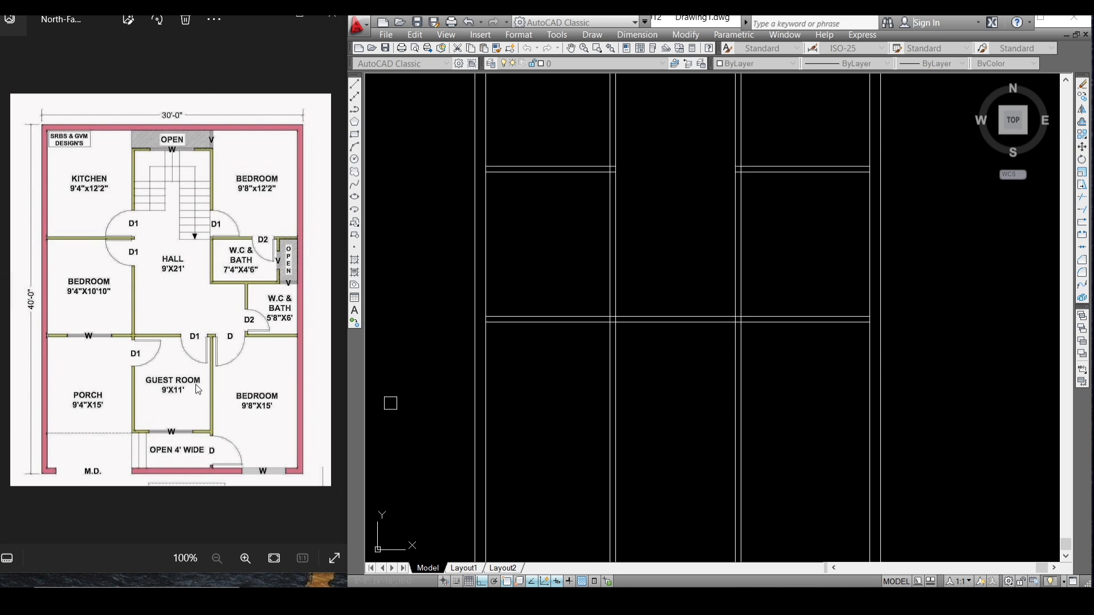
Step: Offset the lower horizontal partition's bottom line 15' down as the inner line of the bottom outer wall
key("Escape")
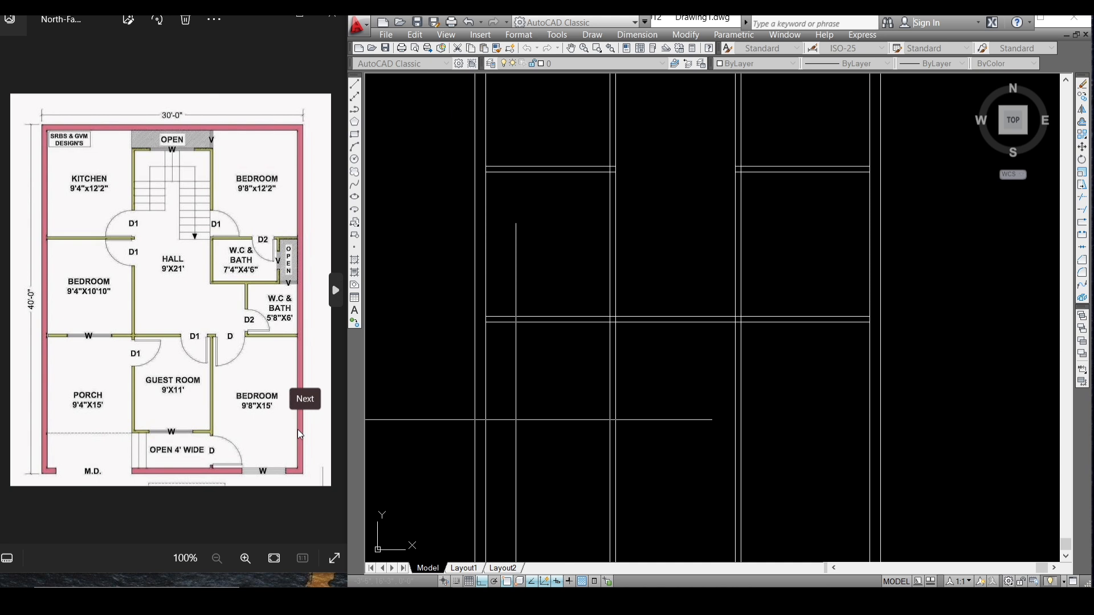
key("Return")
scroll(787, 327, "up", 2)
left_click(784, 322)
left_click(780, 356)
scroll(774, 362, "down", 4)
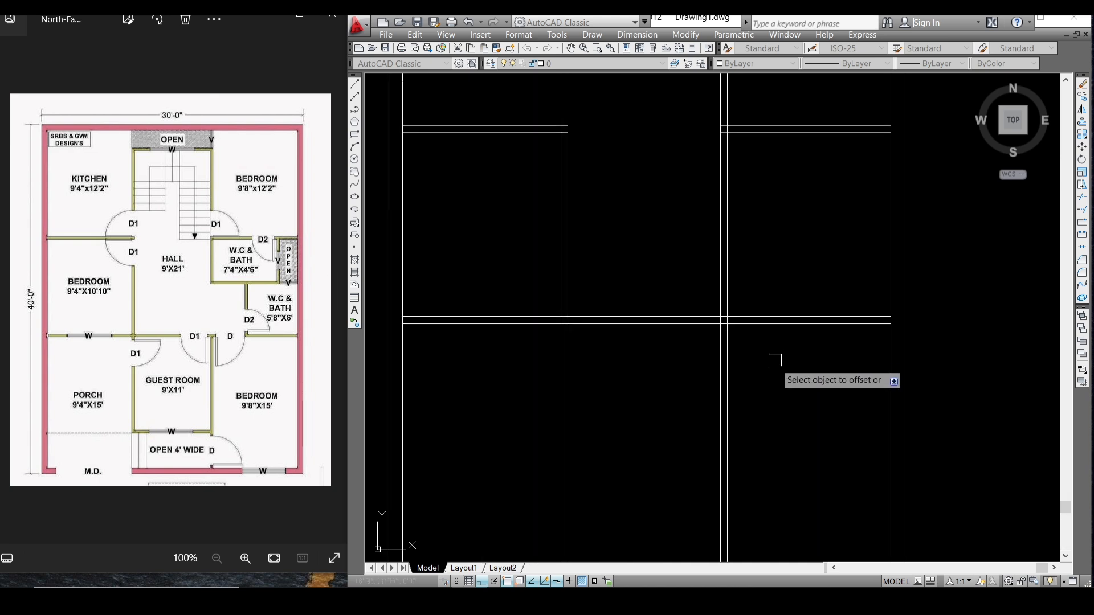
scroll(775, 405, "up", 3)
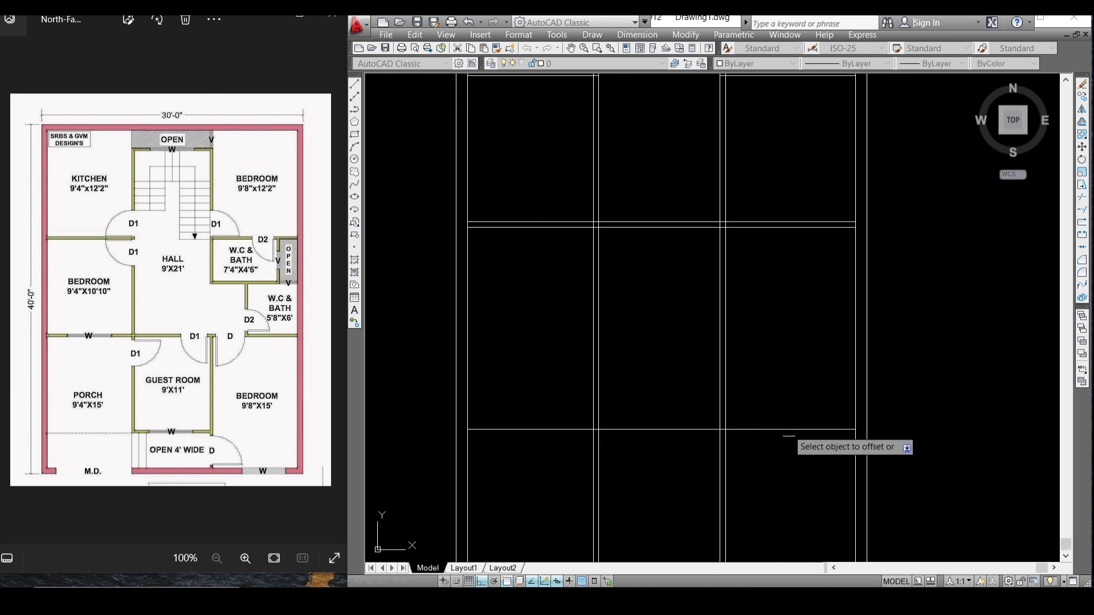
Step: Offset the bottom wall's inner line 10 units outward to form its outer line
key("Return")
key("Return")
type("1")
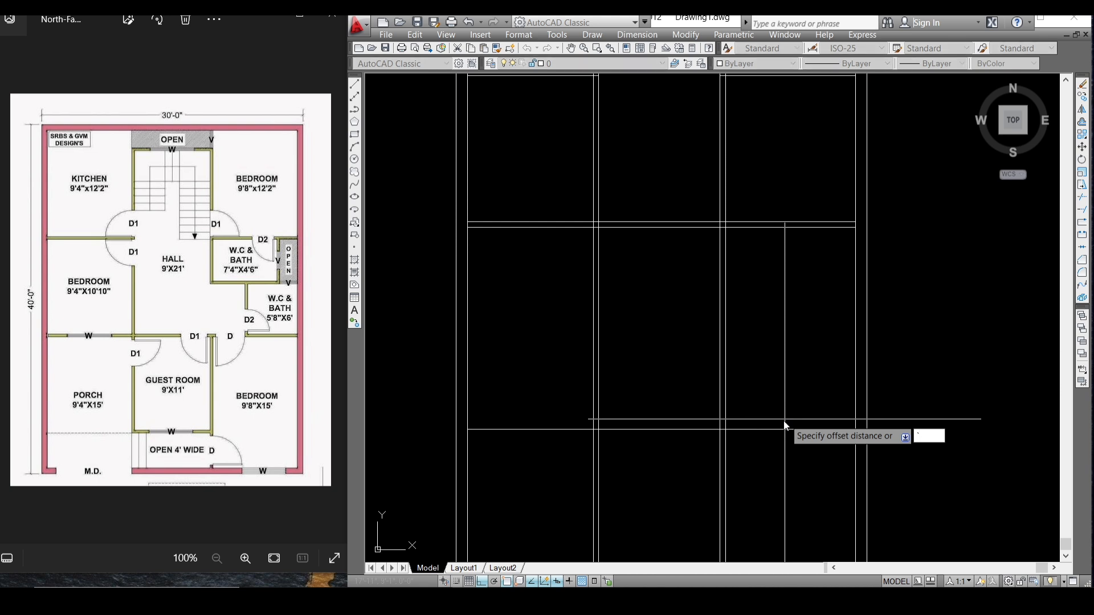
type("0")
key("Return")
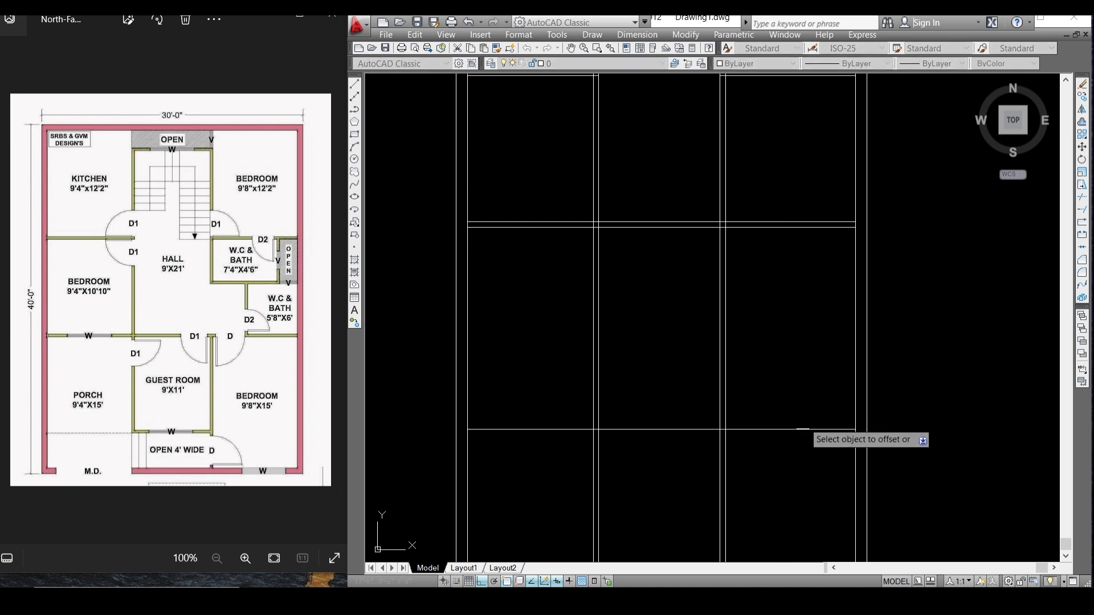
left_click(792, 429)
left_click(811, 460)
key("Escape")
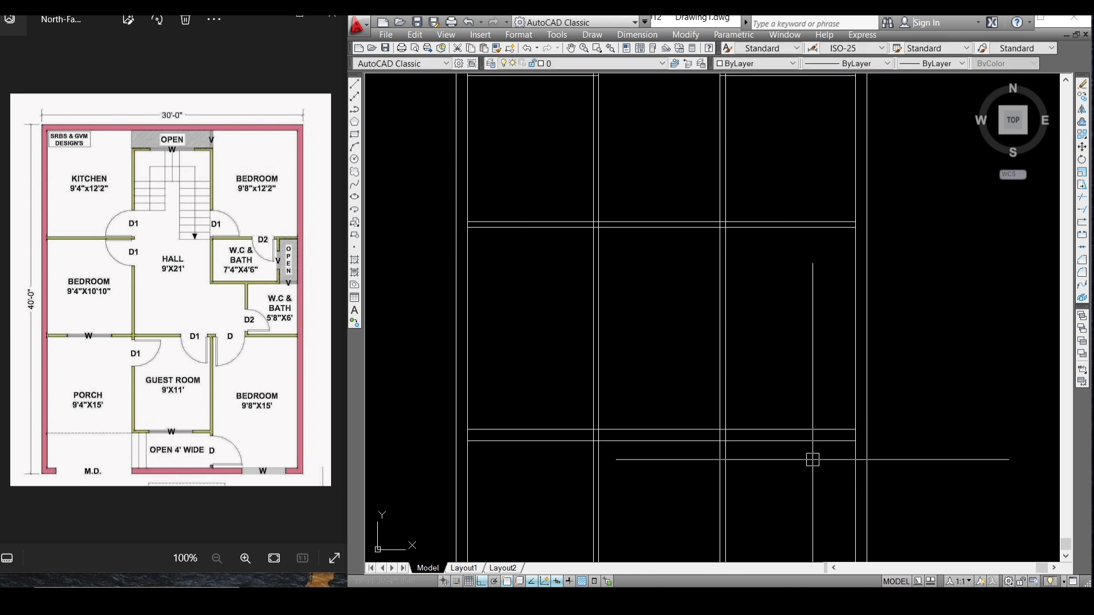
Step: Fillet the inner and outer wall lines with radius 0 into square corners at the plan's lower-right corner
type("f")
key("Return")
type("r")
key("Return")
type("0")
key("Return")
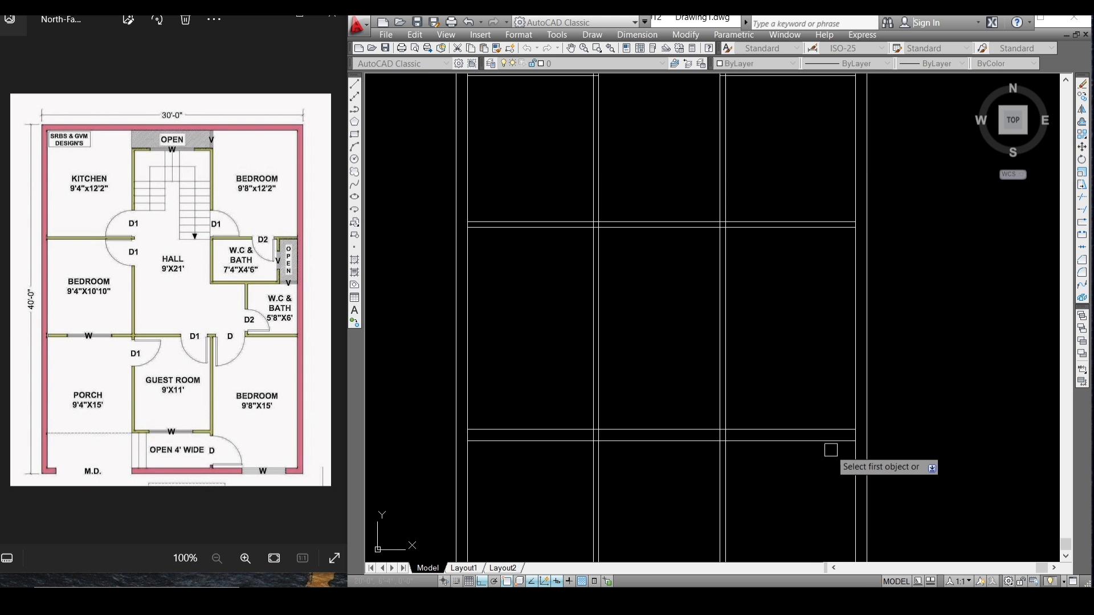
left_click(834, 428)
left_click(855, 408)
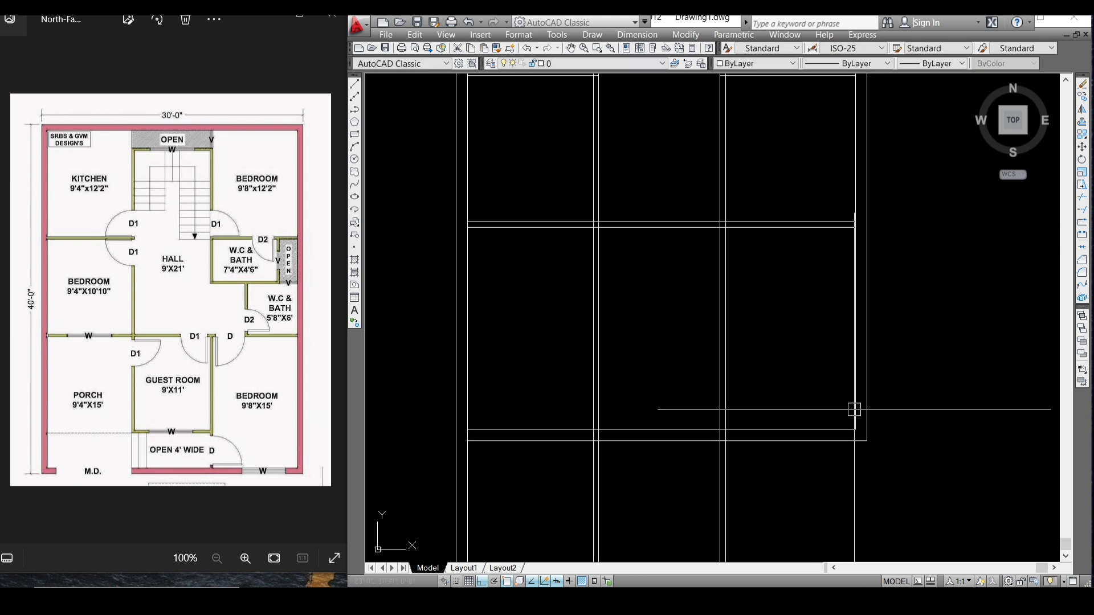
Step: Fillet the inner and outer wall lines into square corners at the plan's lower-left corner
key("Return")
left_click(539, 430)
left_click(465, 394)
key("Return")
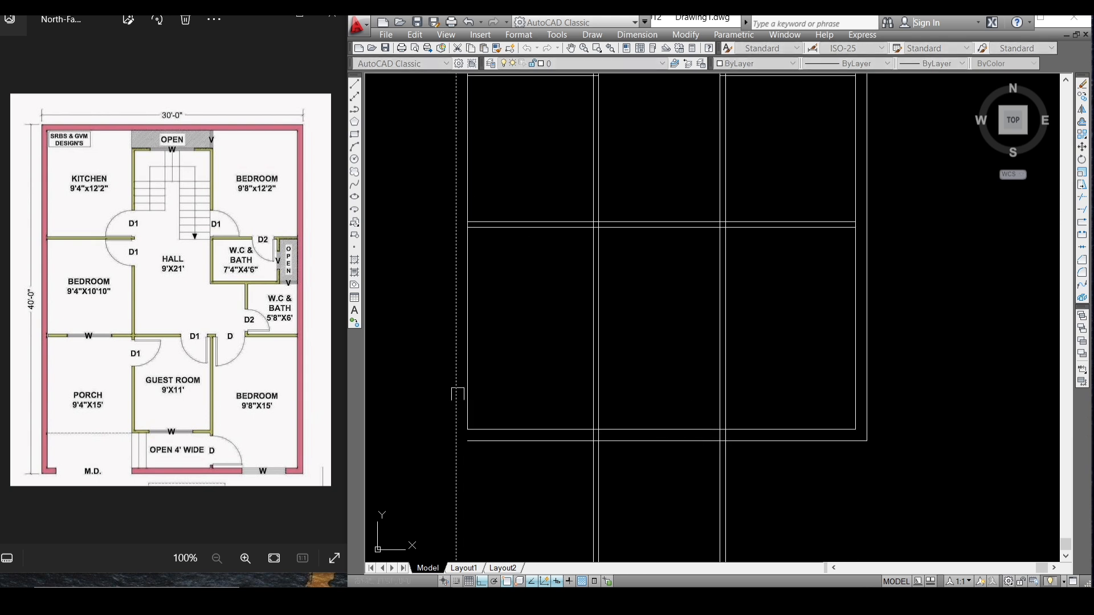
left_click(456, 391)
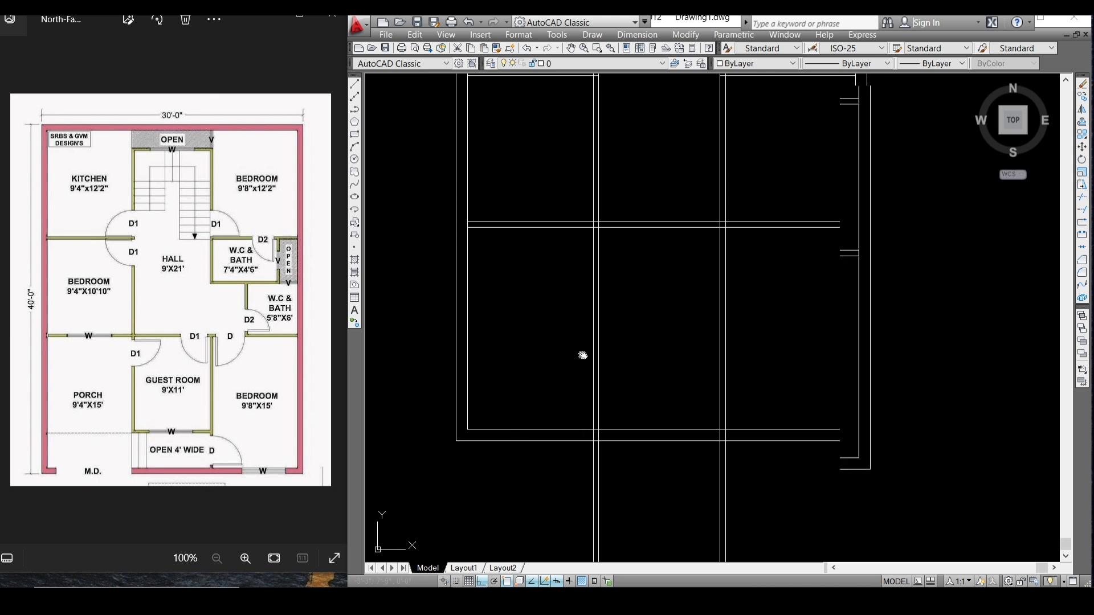
Step: Trim the vertical partition lines below the inner line of the bottom outer wall
middle_click_drag(578, 358, 583, 377)
middle_click_drag(604, 335, 604, 323)
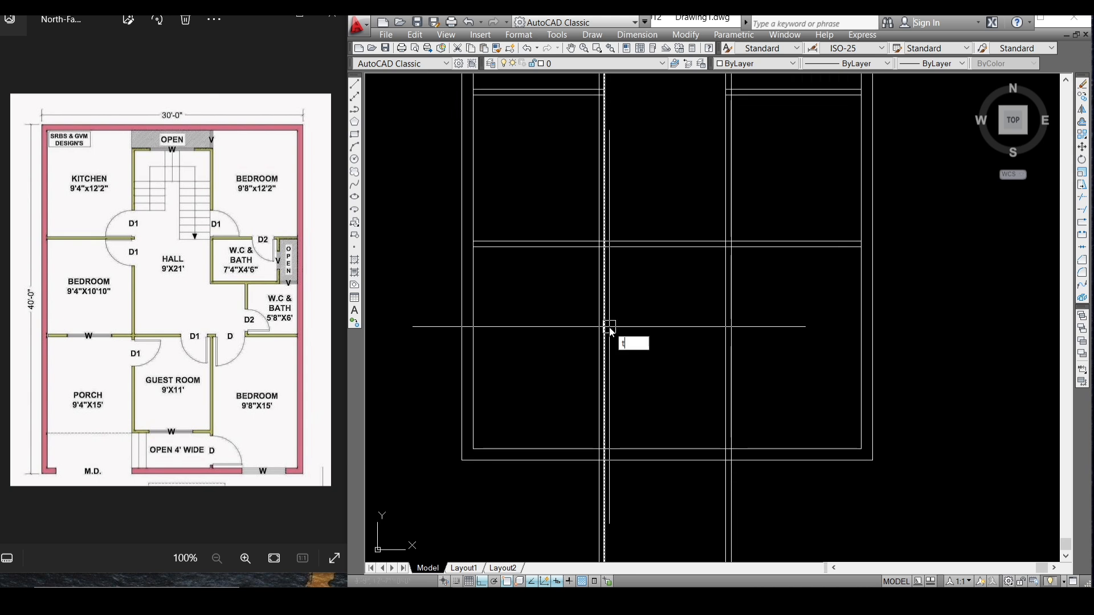
type("r")
key("Return")
left_click(664, 449)
key("Return")
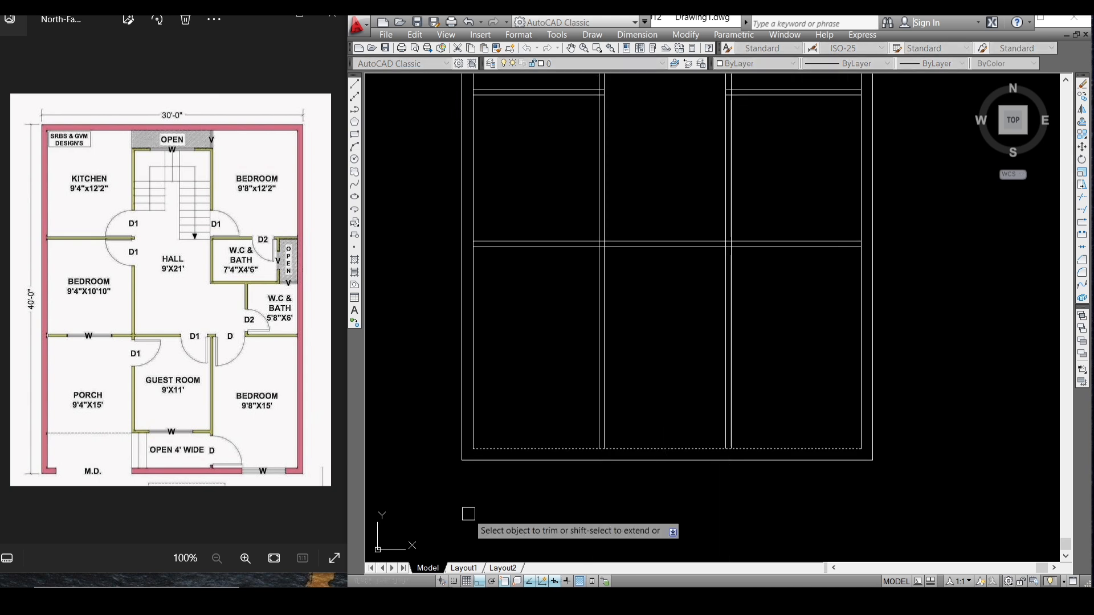
key("Escape")
Step: Offset the bottom wall's inner line 4' upward and add a parallel line above it for the partition thickness
mouse_move(726, 314)
middle_mouse_down()
mouse_move(719, 253)
mouse_move(701, 282)
middle_mouse_up()
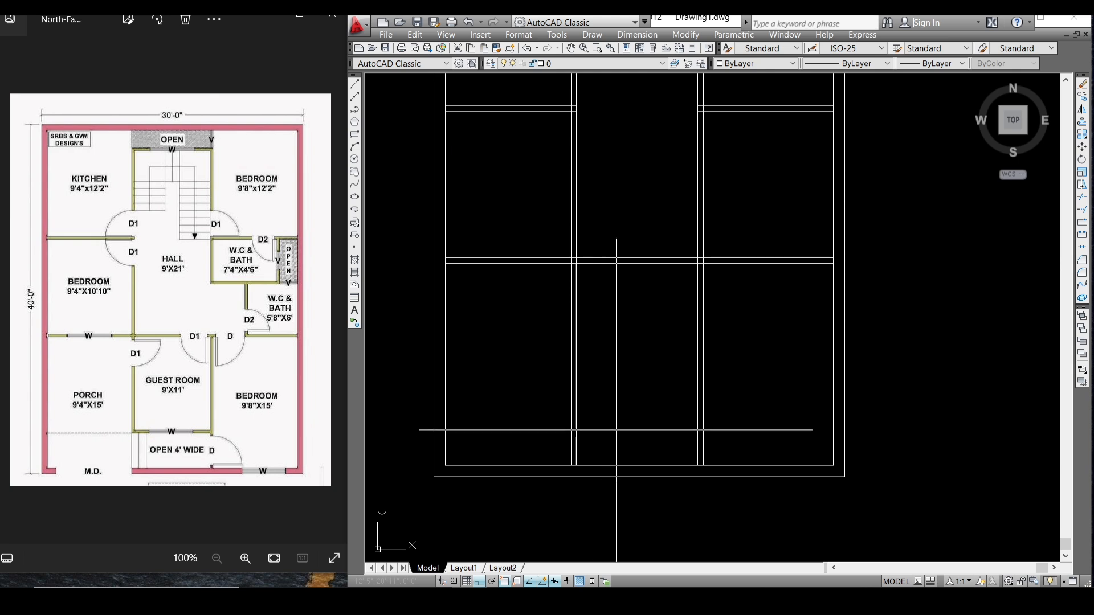
key("o")
key("Return")
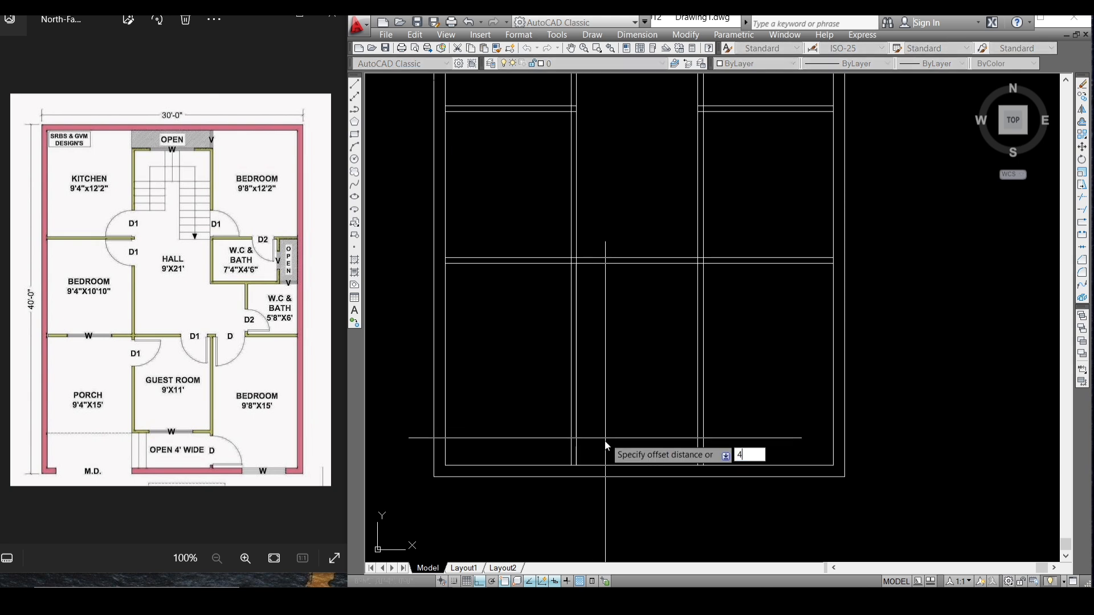
type("4")
key("Return")
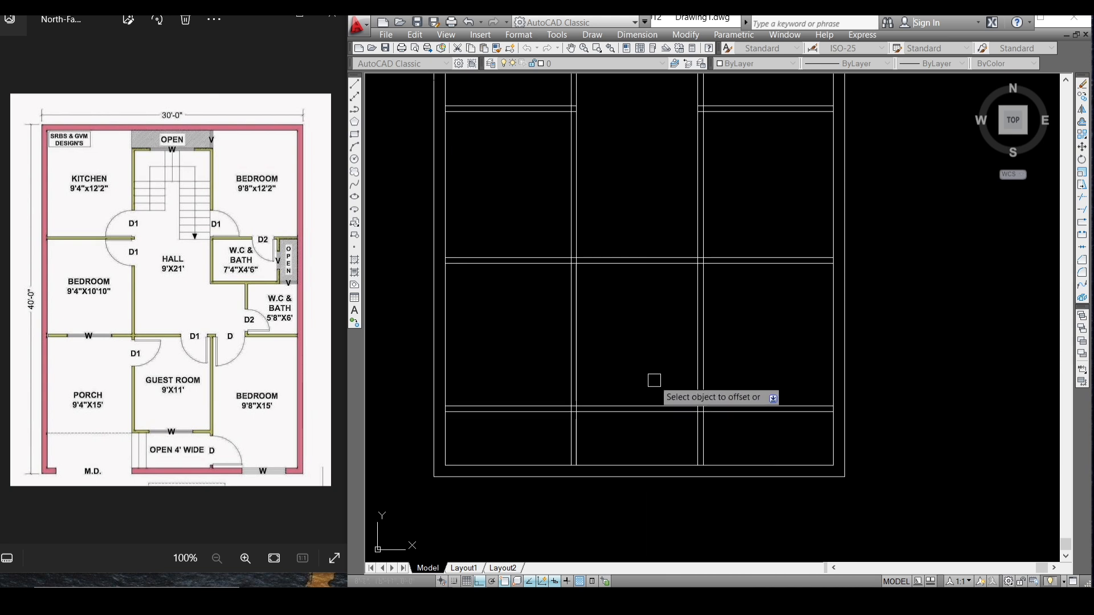
Step: Trim the new partition to span only the guest room and remove the left vertical partition below it
scroll(634, 420, "up", 3)
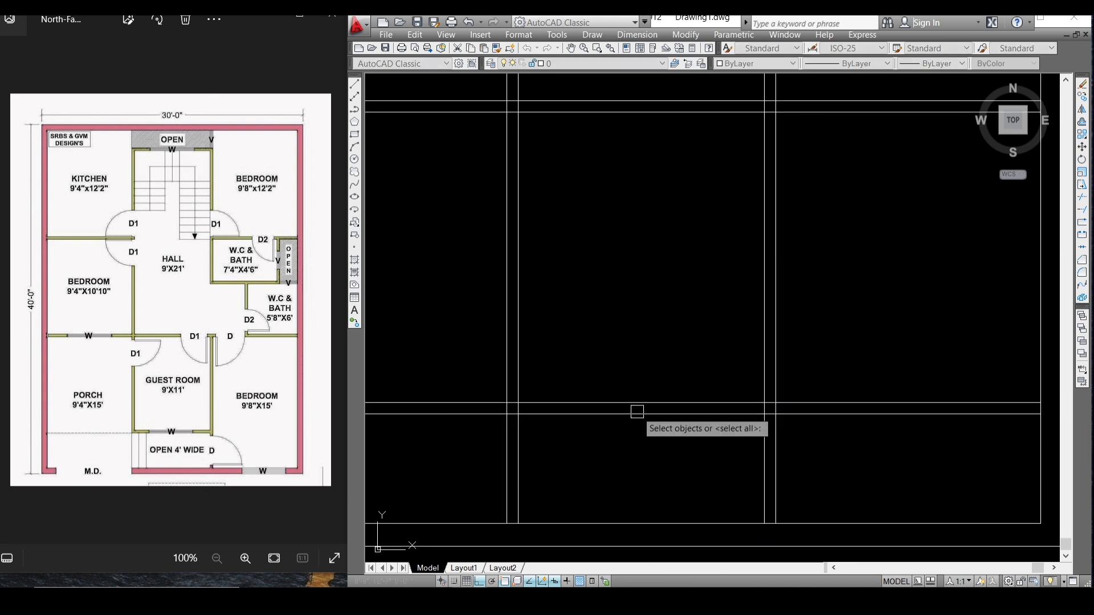
key("Return")
scroll(667, 388, "down", 2)
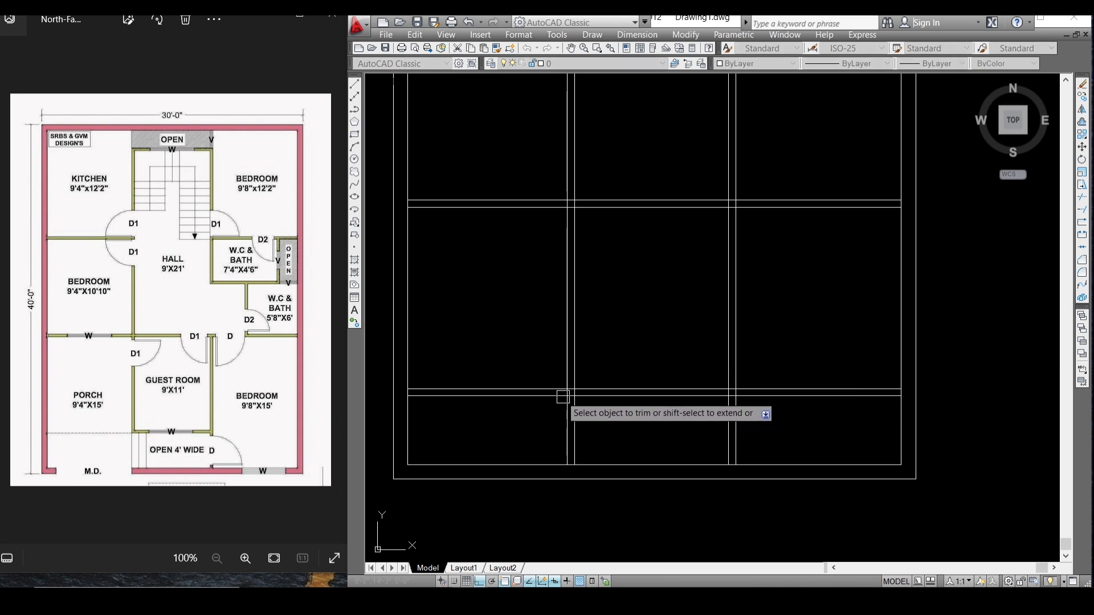
left_click(567, 422)
left_click(574, 416)
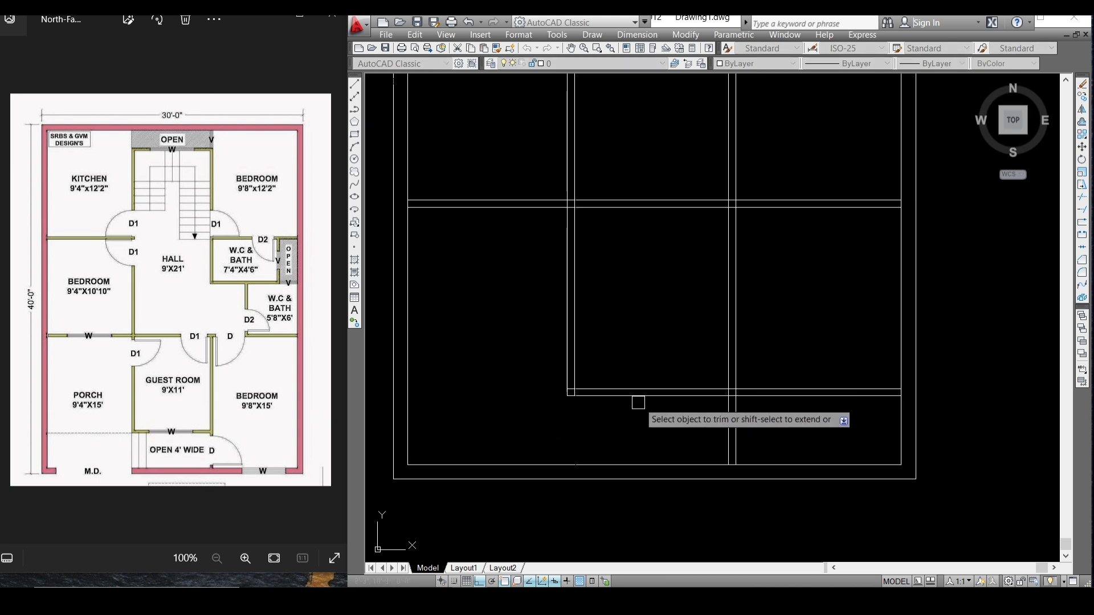
left_click(765, 396)
left_click(766, 389)
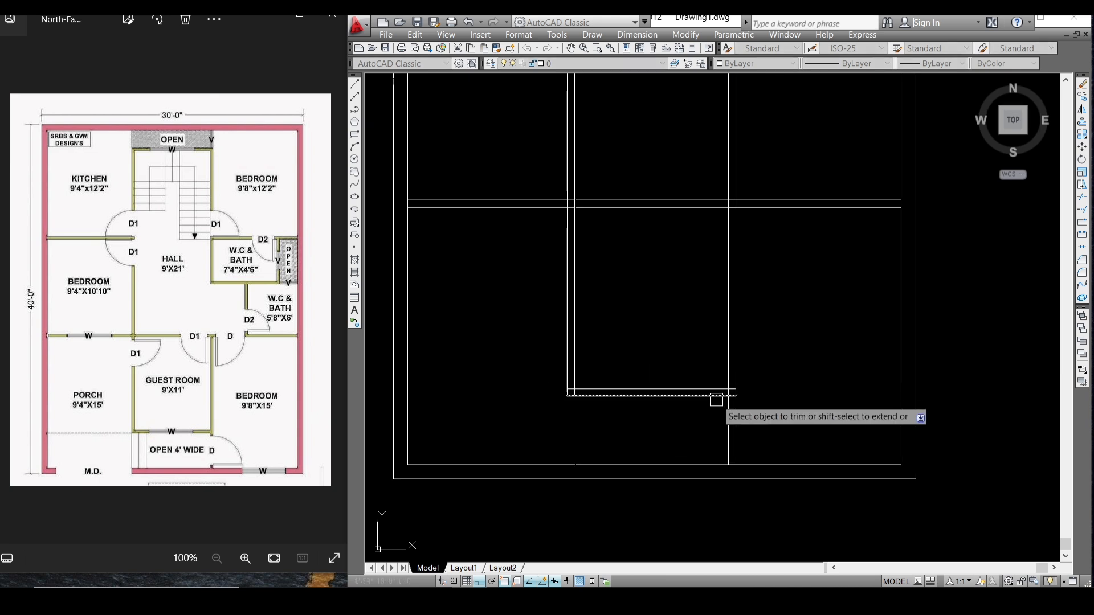
middle_click_drag(564, 301, 623, 358)
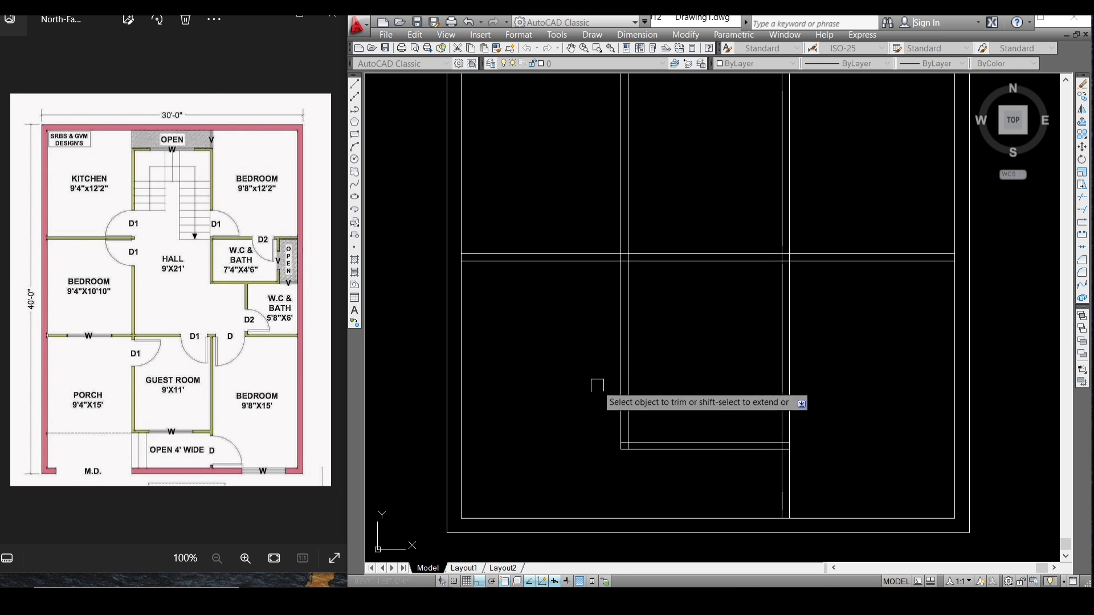
key("Escape")
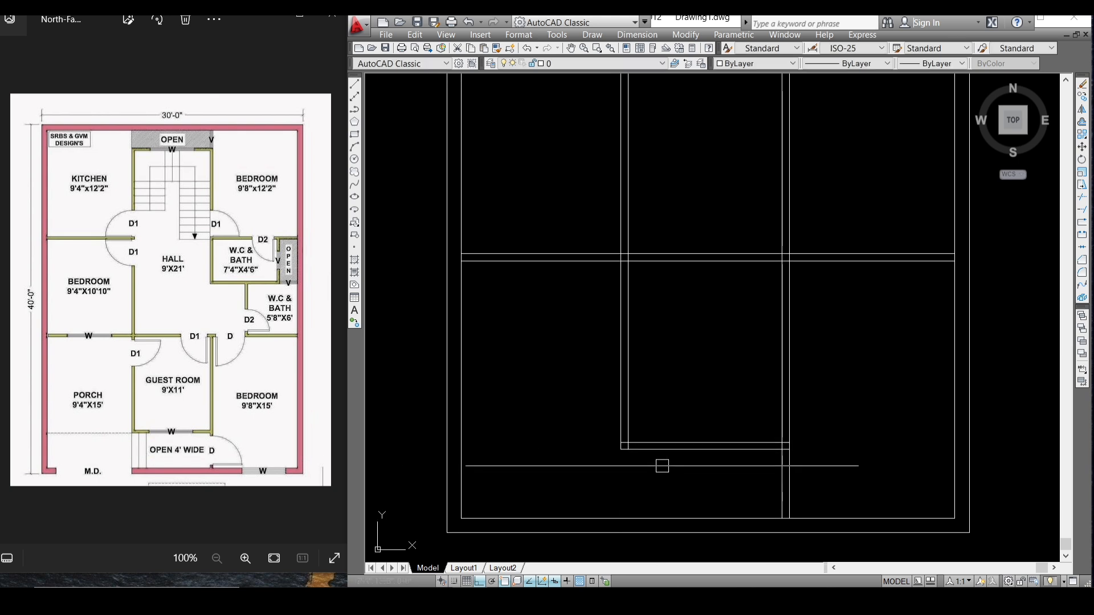
Step: Draw a 4' vertical line from the guest room's lower-left outer corner down to the bottom wall's inner line
scroll(655, 406, "up", 3)
type("l")
key("Return")
left_click(621, 353)
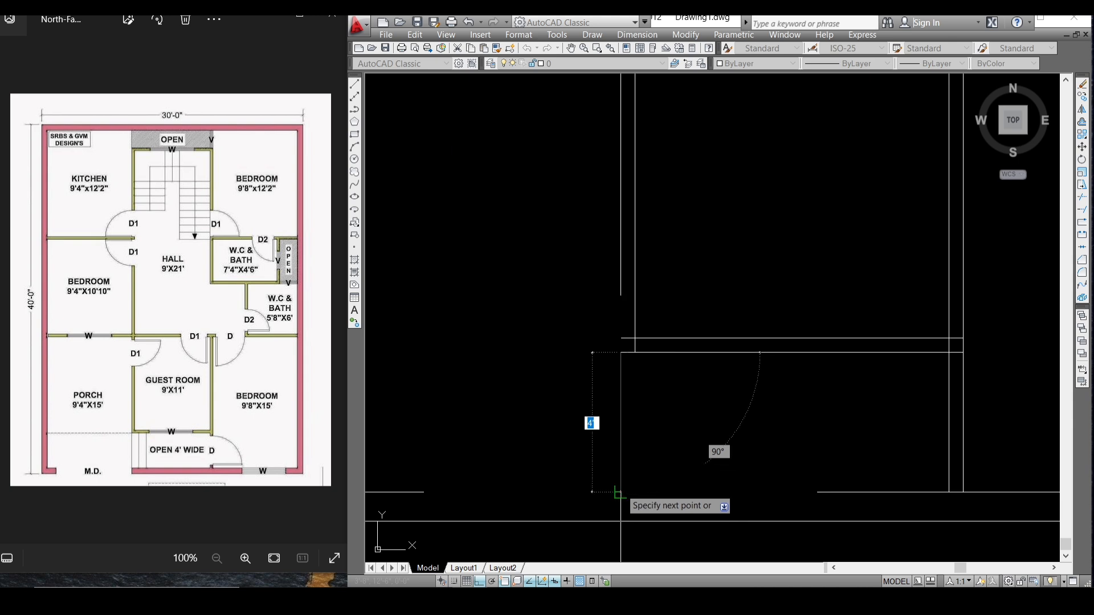
key("Escape")
Step: Offset the short vertical line twice to the right at 10-unit spacing to form the entrance steps
type("o")
key("Return")
type("10")
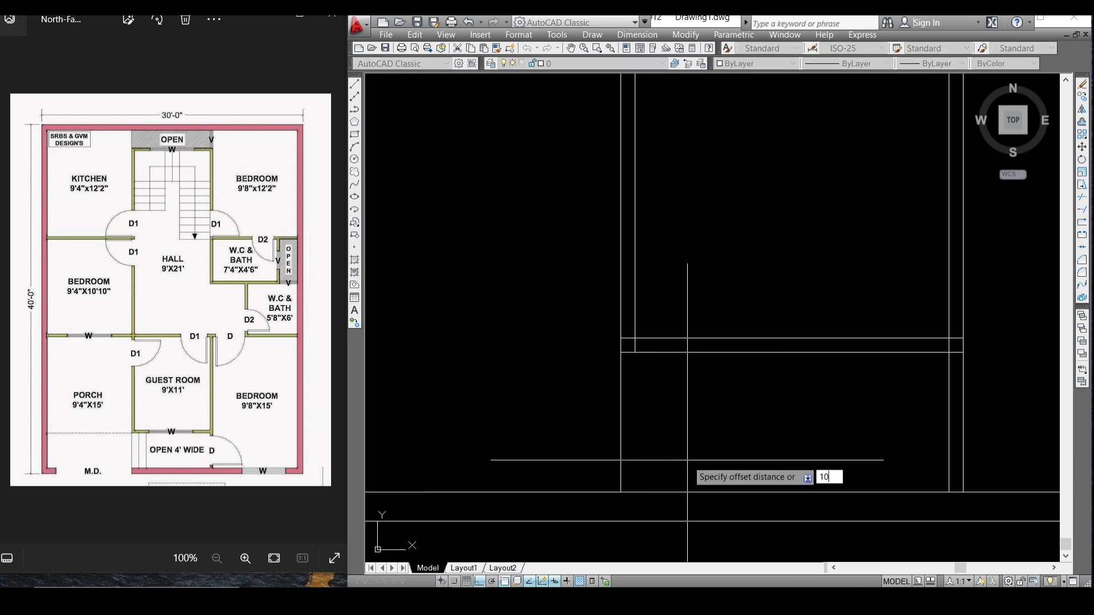
key("Return")
left_click(620, 434)
left_click(657, 434)
left_click(649, 429)
left_click(691, 426)
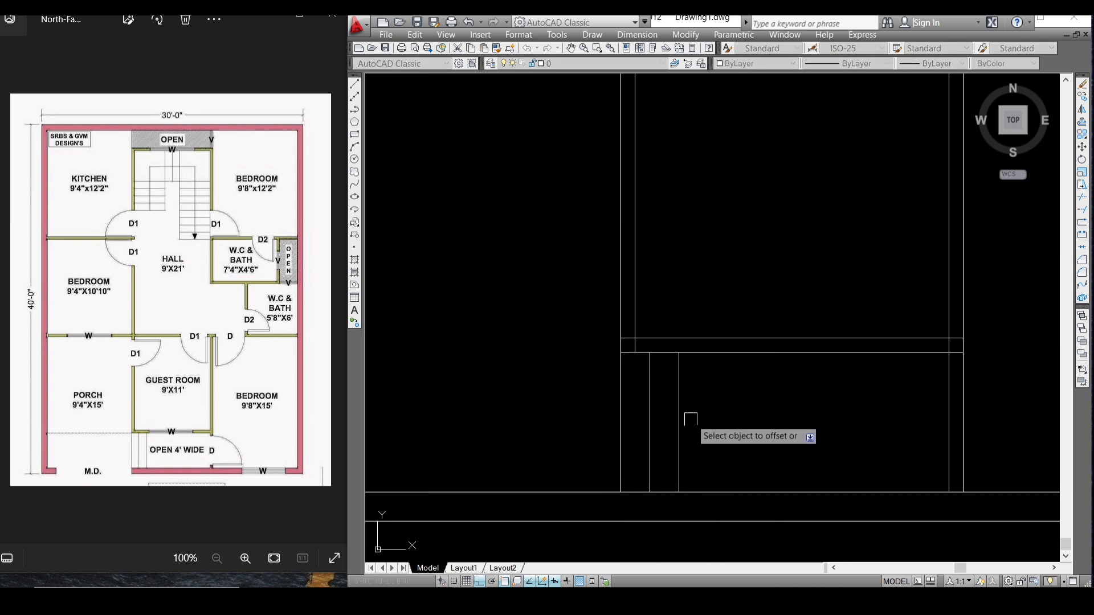
scroll(647, 431, "down", 10)
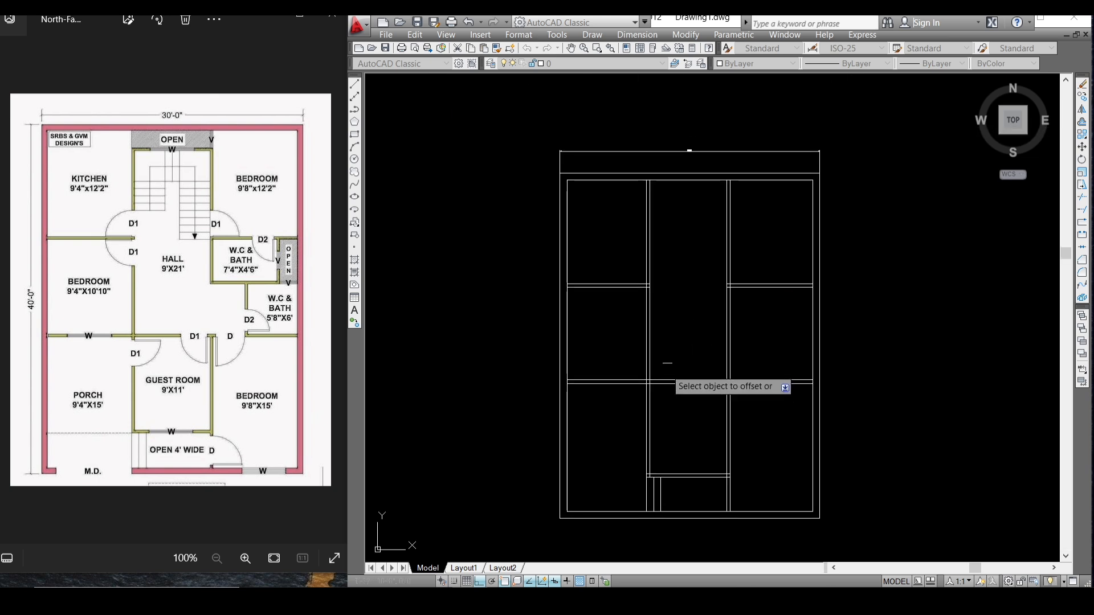
scroll(664, 387, "up", 2)
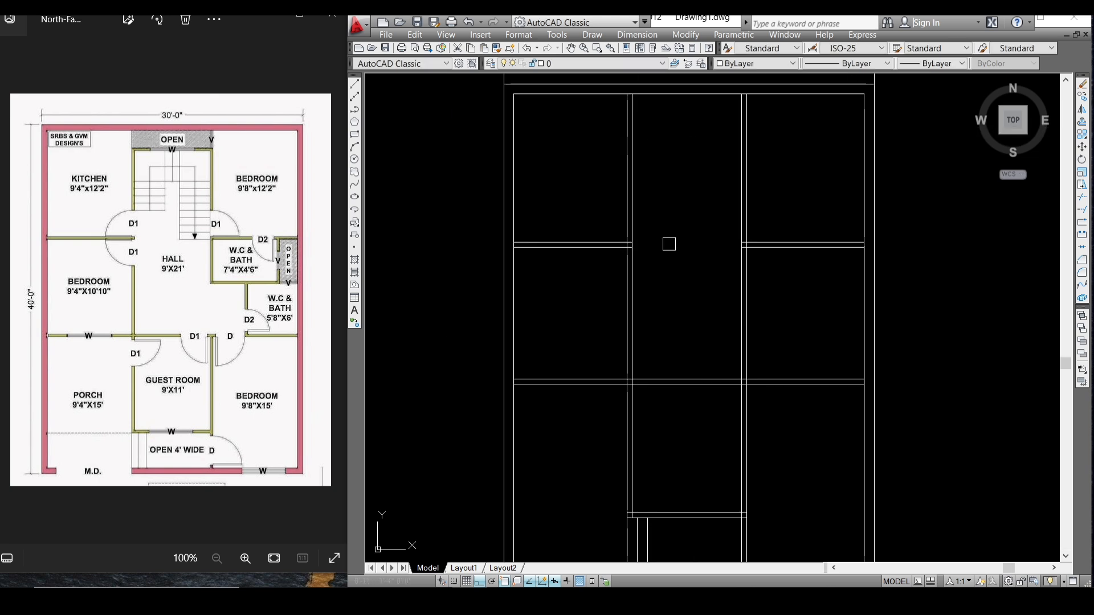
middle_click_drag(669, 241, 669, 272)
middle_click_drag(671, 355, 669, 297)
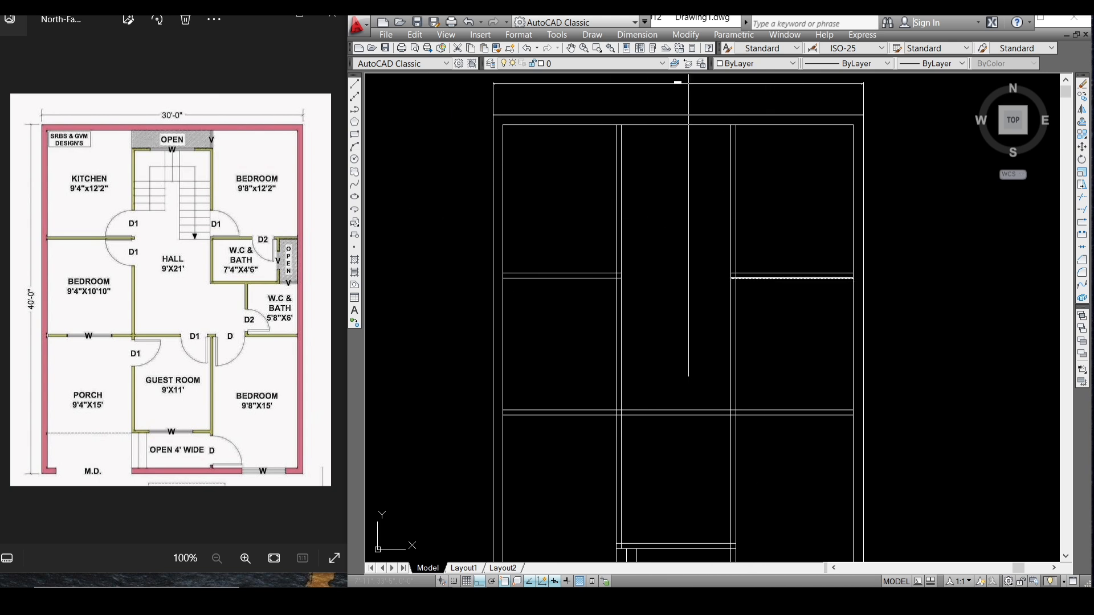
middle_click_drag(688, 162, 678, 215)
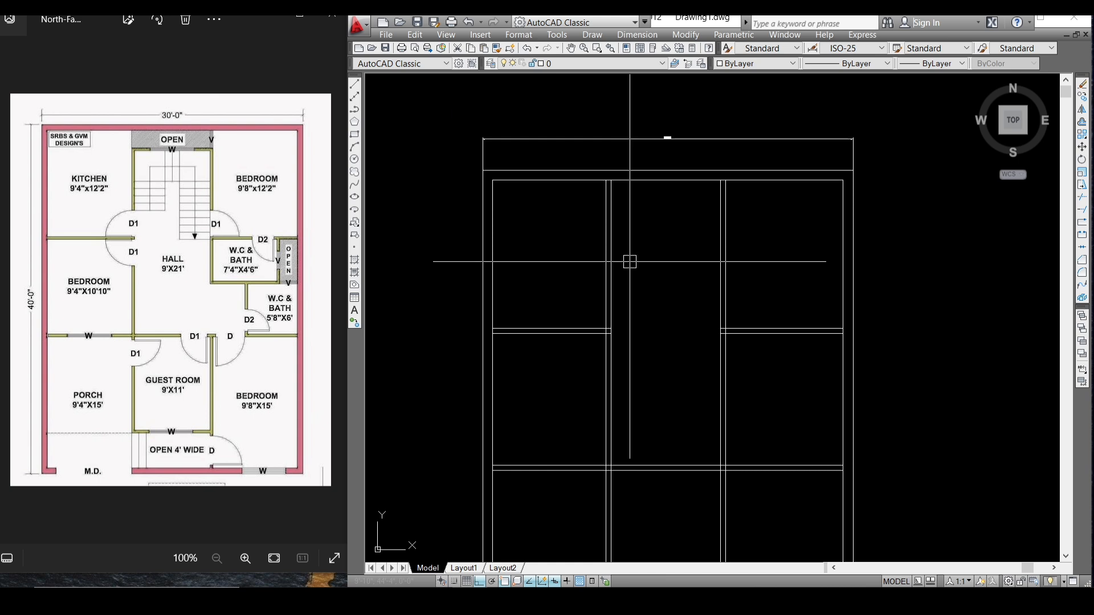
type("o")
key("Return")
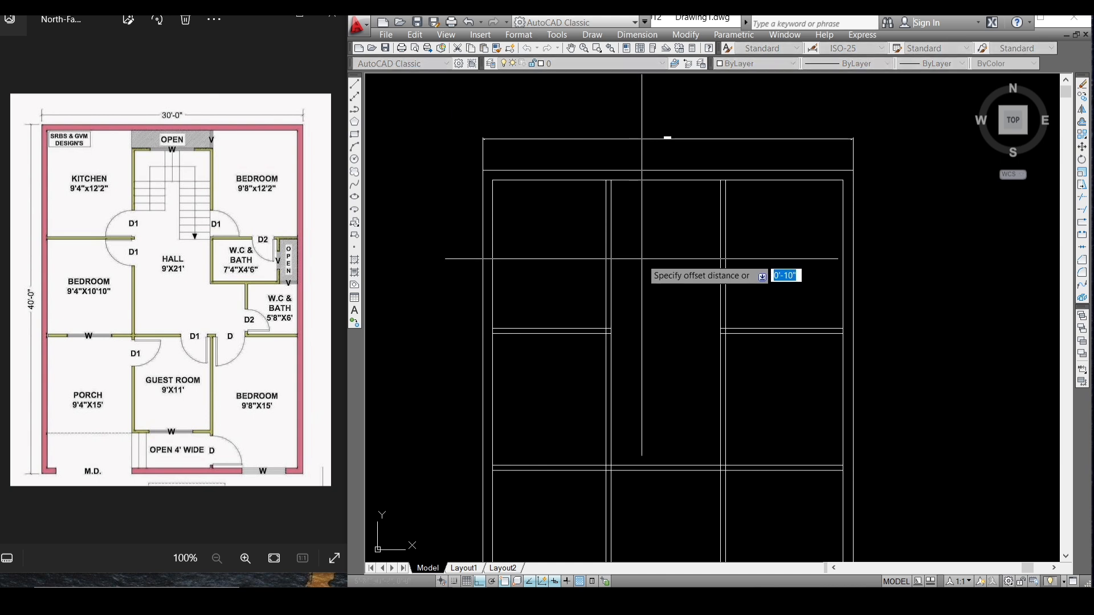
key("Return")
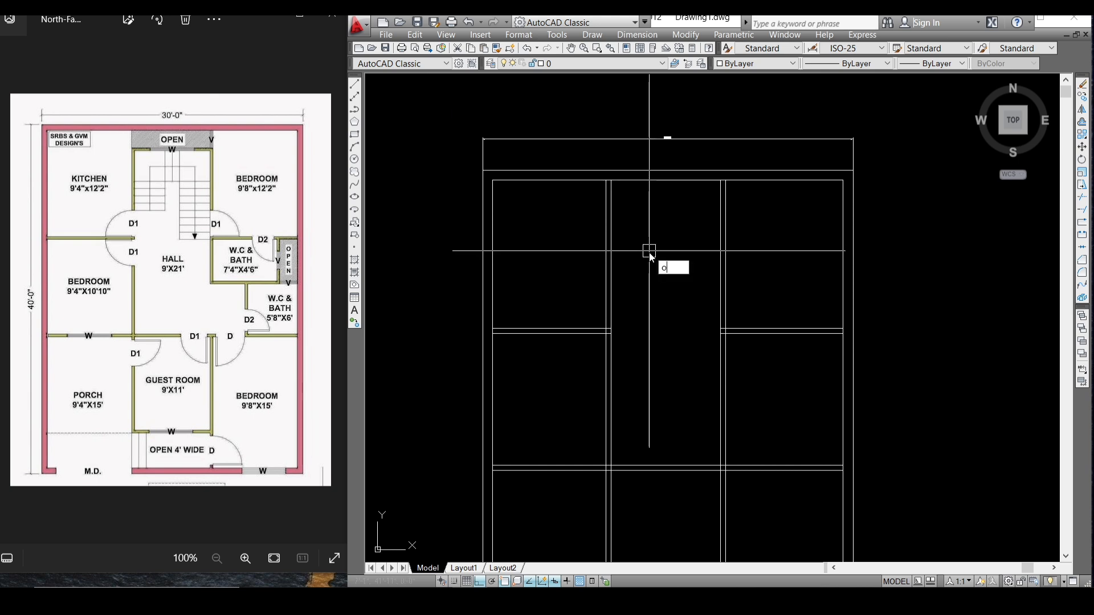
Step: Offset the hall partitions' inner lines and the top wall's inner line 3'6" into the hall to lay out the staircase
type("o")
key("Return")
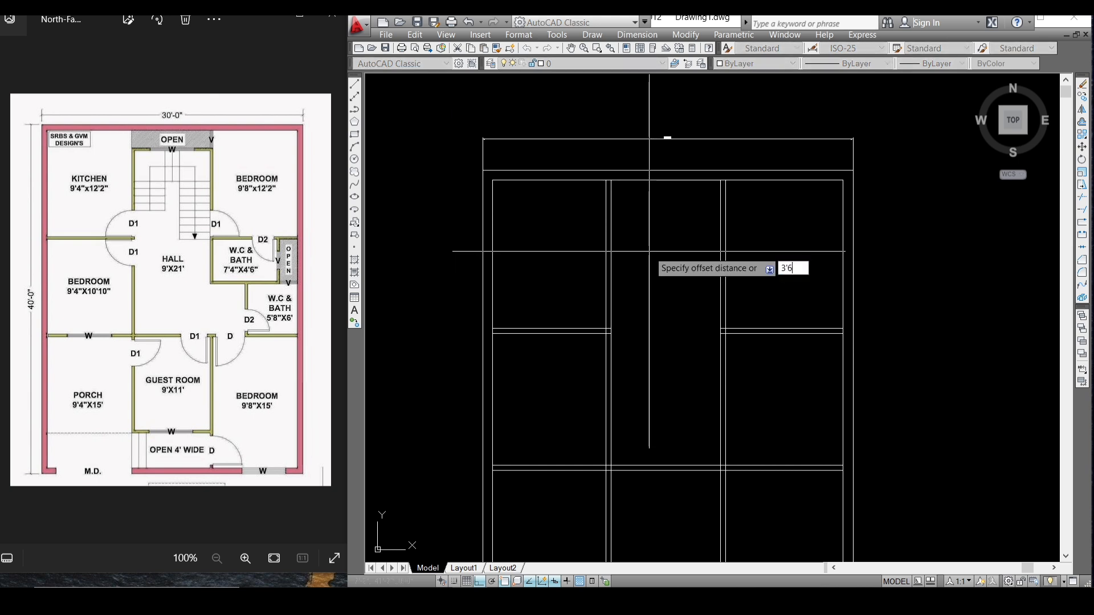
type("3'6")
key("Return")
scroll(615, 228, "up", 2)
left_click(615, 229)
left_click(643, 216)
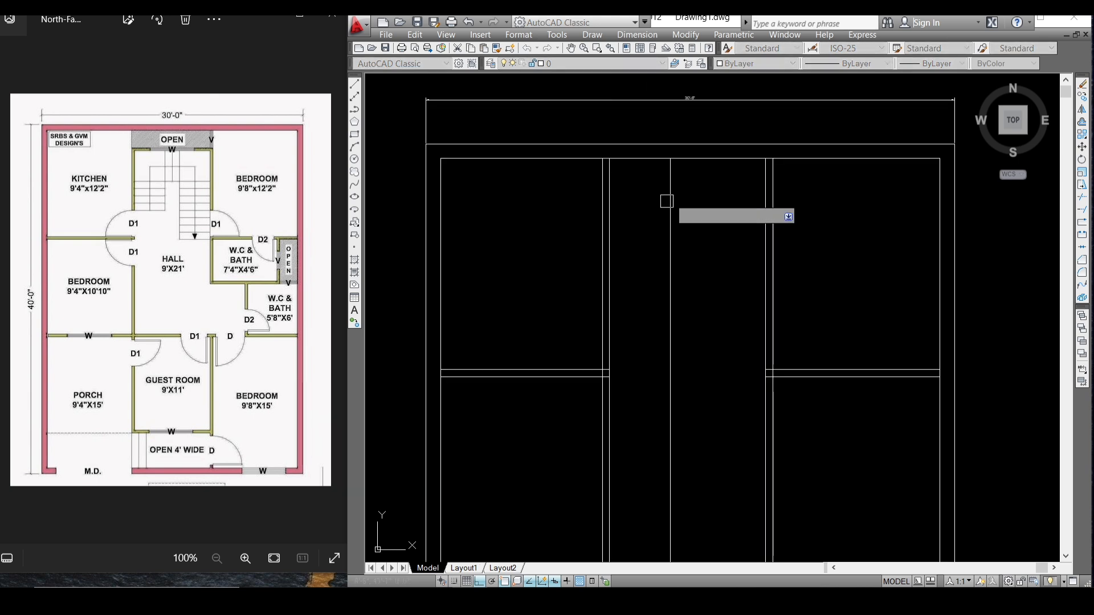
left_click(765, 256)
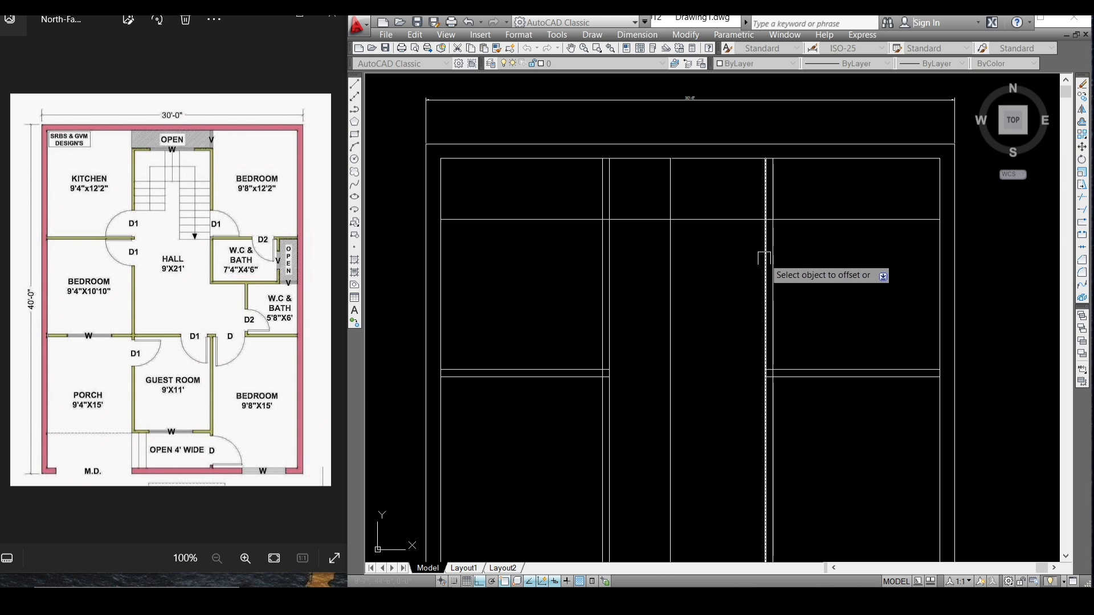
left_click(666, 273)
key("Escape")
Step: Trim the new horizontal landing line so it spans only between the two hall partitions
type("tr")
key("Return")
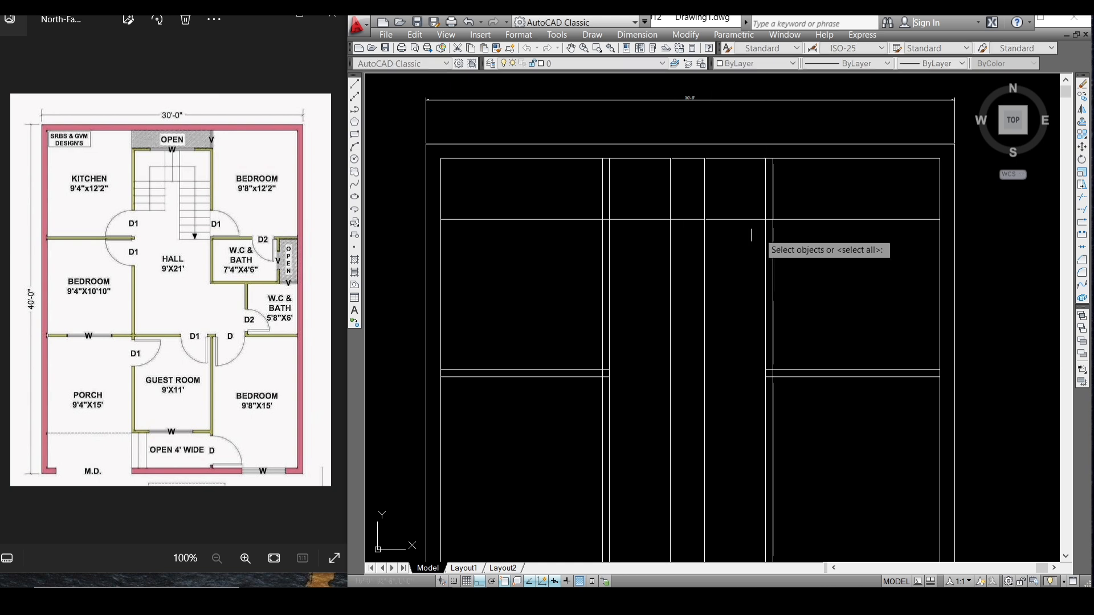
left_click(765, 204)
left_click(611, 194)
key("Return")
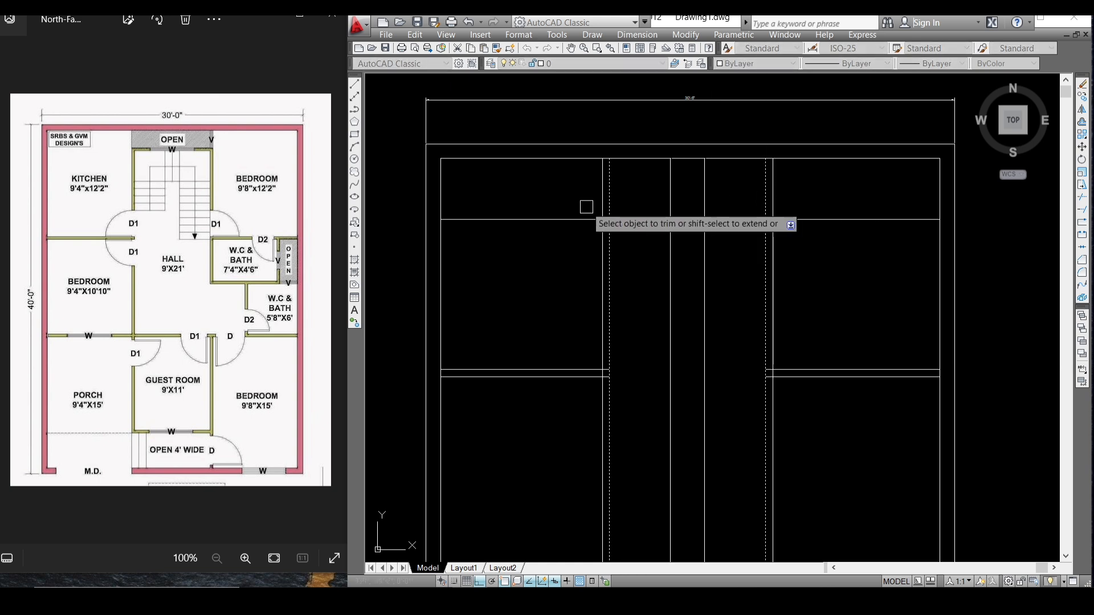
left_click(561, 220)
left_click(797, 220)
key("Escape")
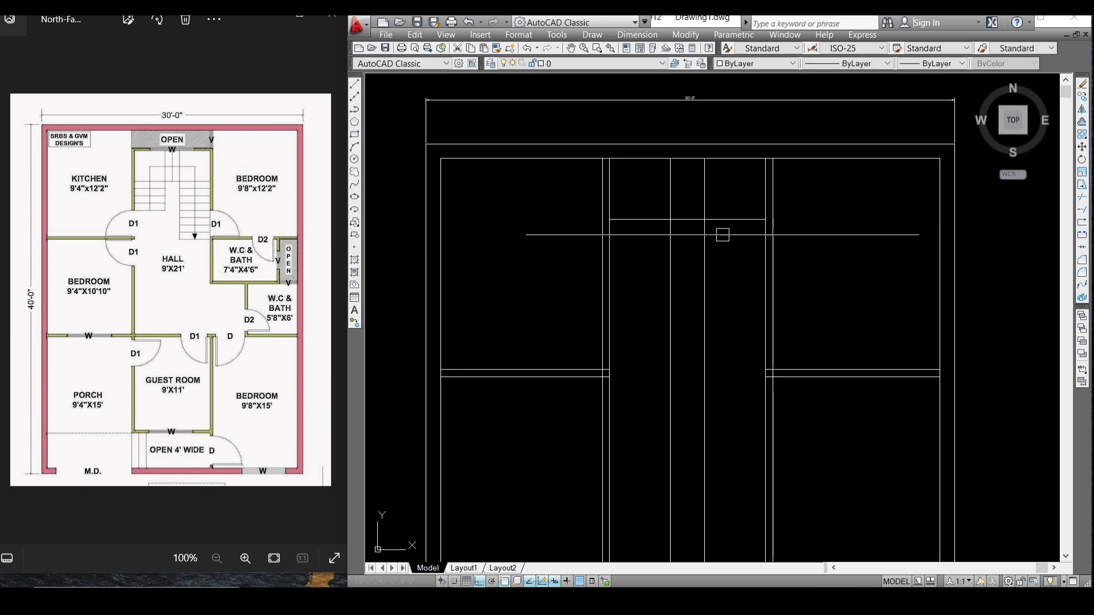
Step: Offset the left flight's edge line twice to the right and erase the original right flight edge line
type("o")
key("Return")
key("Return")
scroll(691, 228, "up", 3)
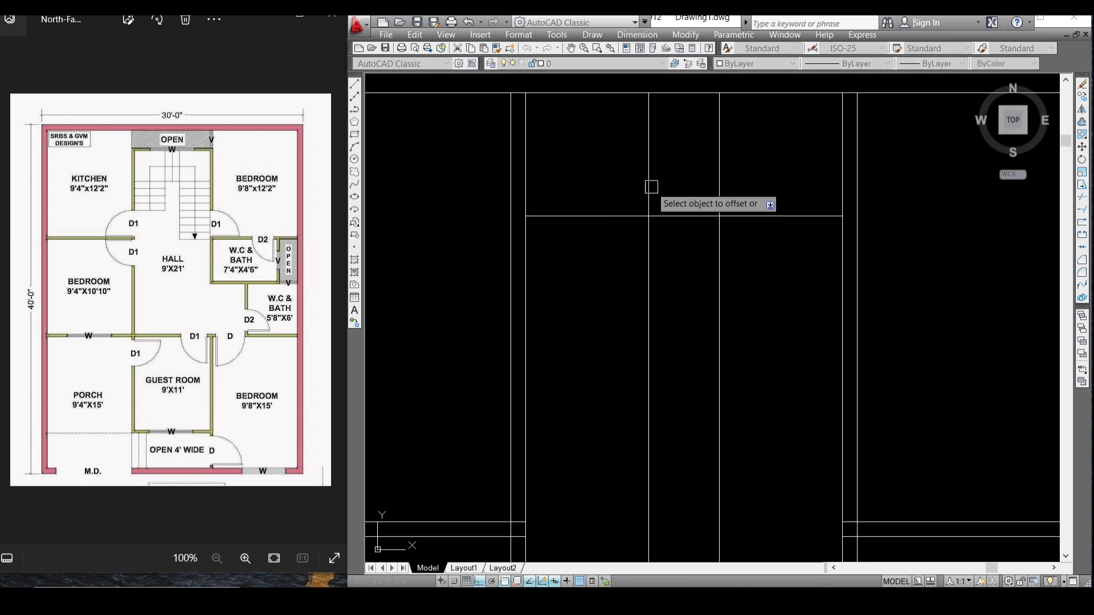
key("Escape")
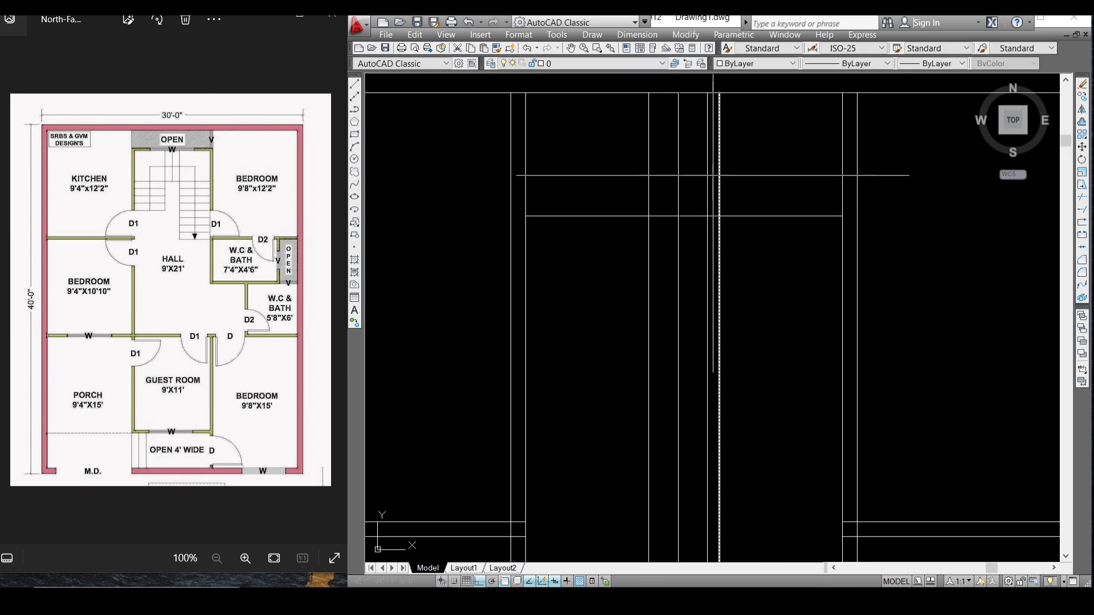
left_click(715, 174)
type("e")
key("Return")
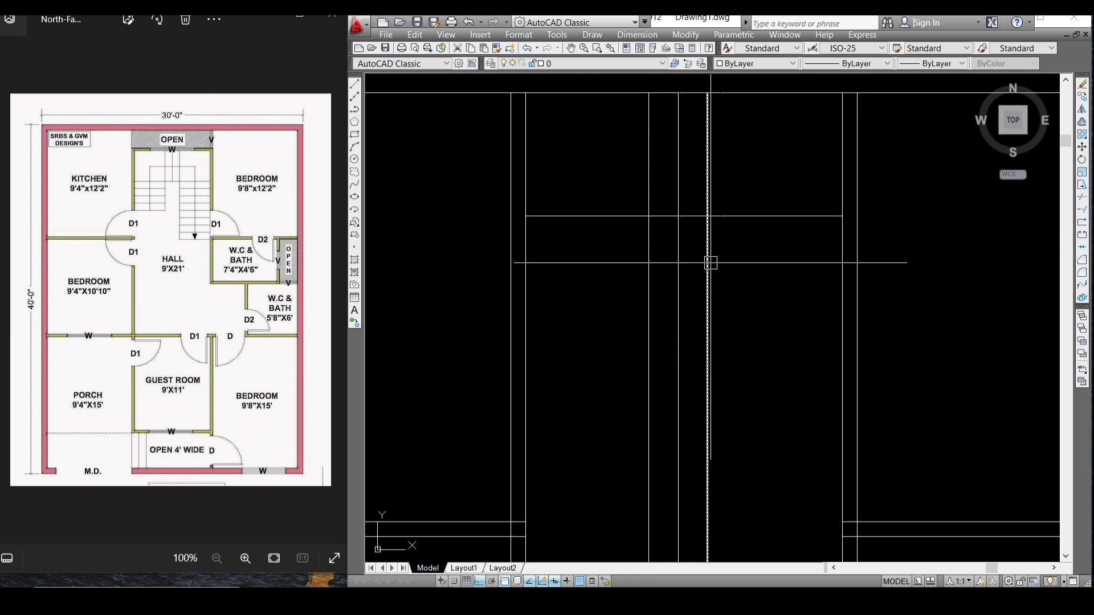
Step: Offset the landing line downward four times at 10" spacing to form the stair treads
type("o")
key("Return")
type("10")
key("Return")
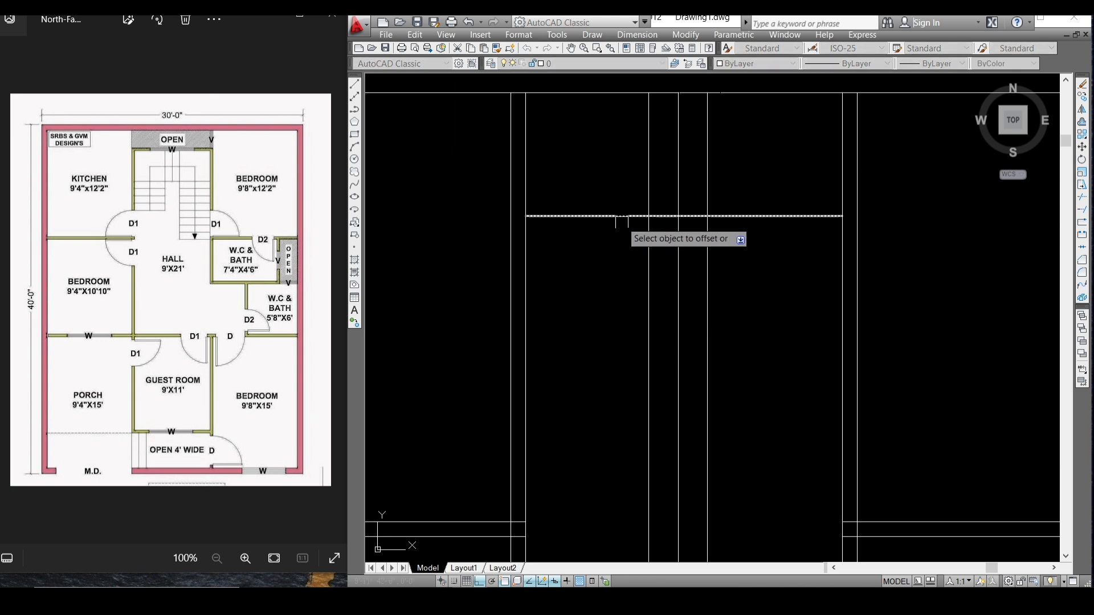
left_click(621, 275)
left_click(621, 303)
left_click(624, 305)
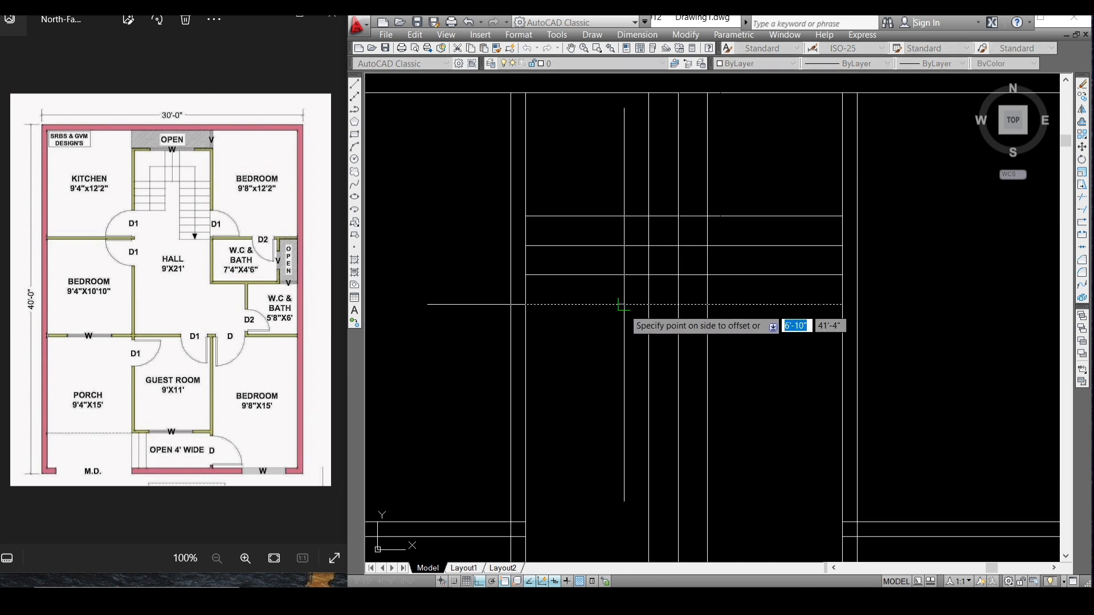
left_click(638, 318)
key("Escape")
Step: Trim the vertical stair lines below the lowest tread and clear the tread and centre lines between the two flights
type("tr")
key("Return")
key("Return")
left_click(742, 364)
left_click(579, 401)
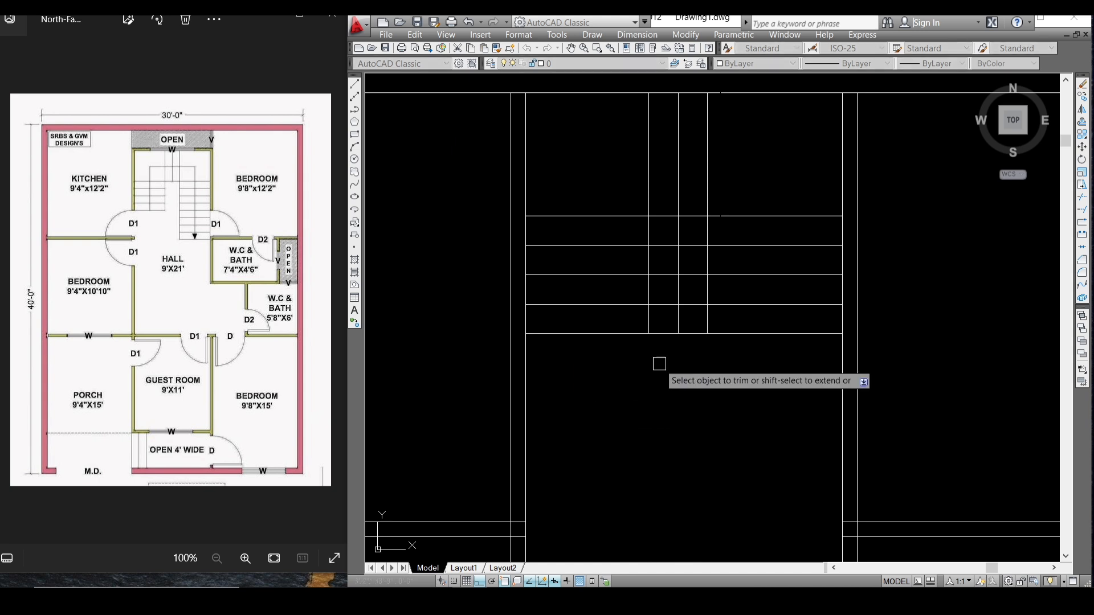
left_click(695, 350)
left_click(667, 234)
key("Escape")
key("Delete")
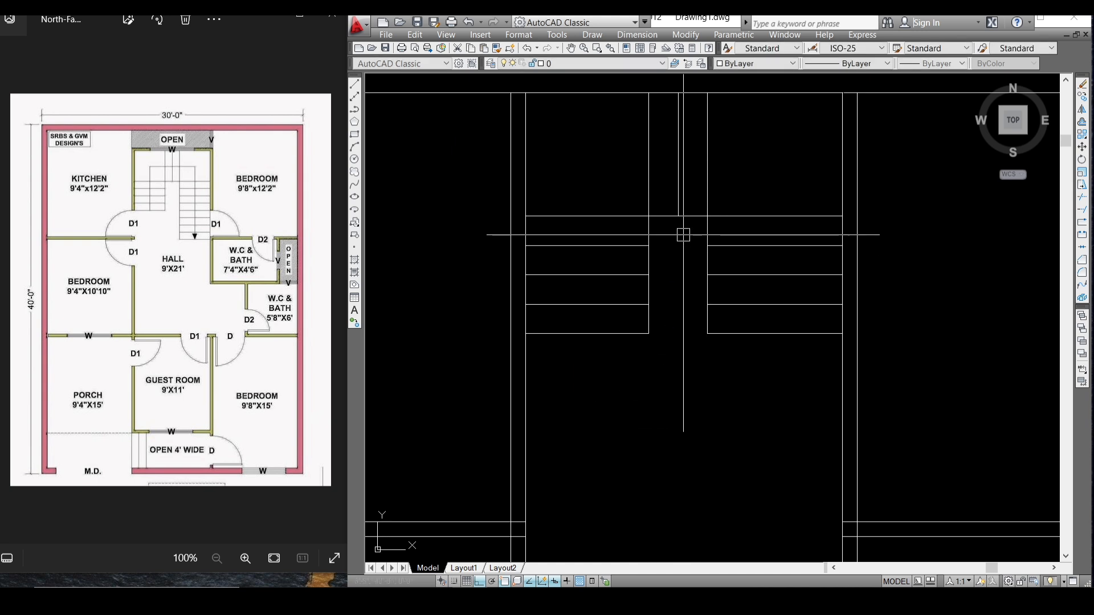
Step: Offset the right flight's lowest tread line downward twice to add two more treads at the same spacing
scroll(681, 250, "down", 3)
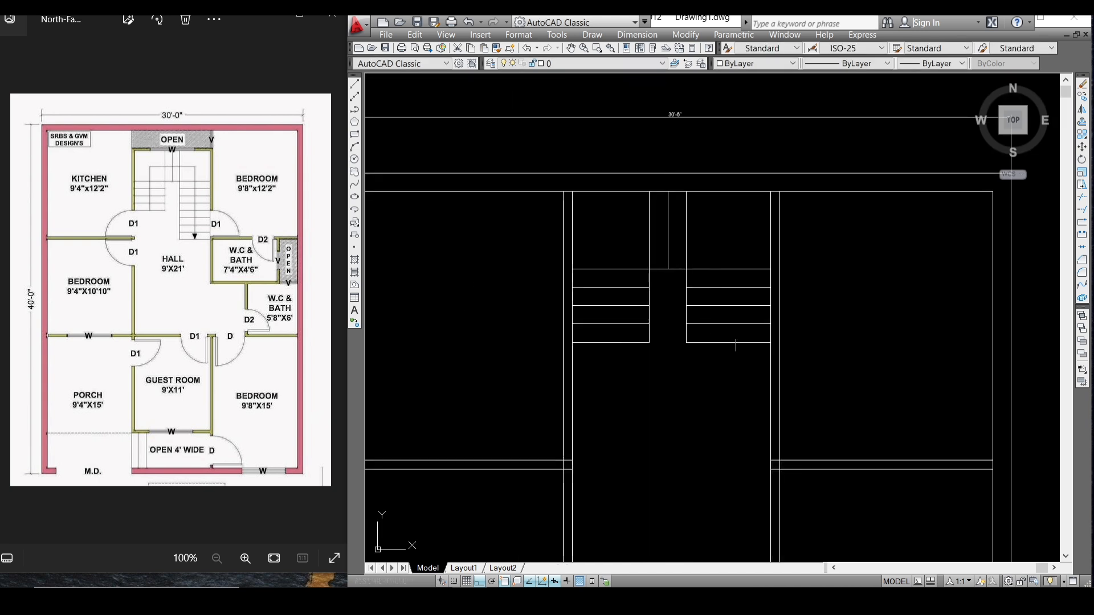
type("o")
key("Return")
key("Return")
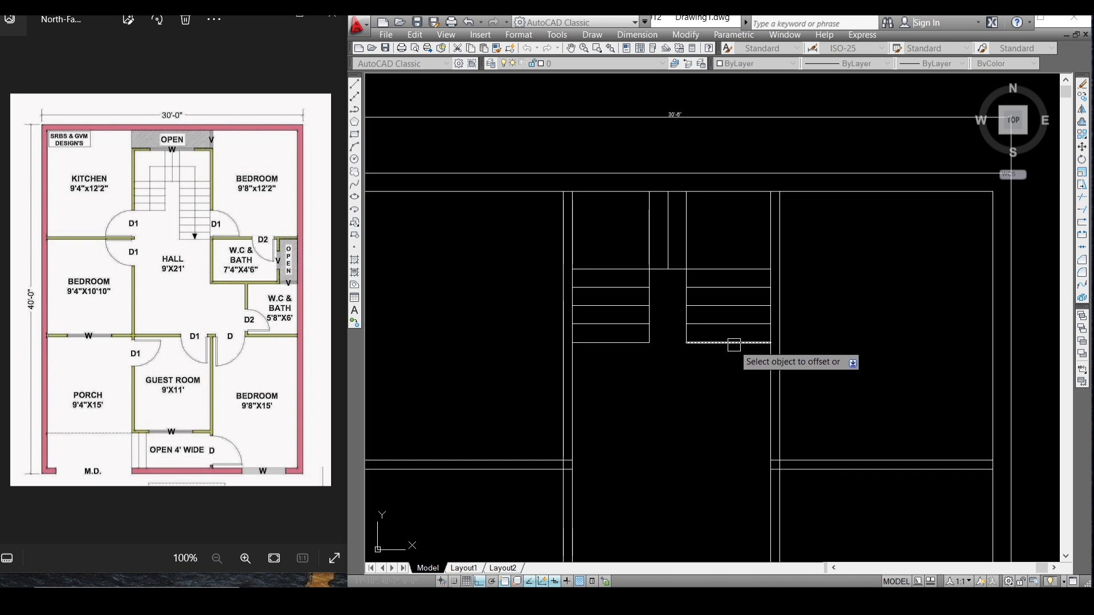
left_click(734, 344)
left_click(730, 365)
left_click(732, 362)
left_click(727, 378)
key("Escape")
Step: Extend the right flight's inner edge line down to the lowest added tread
type("e")
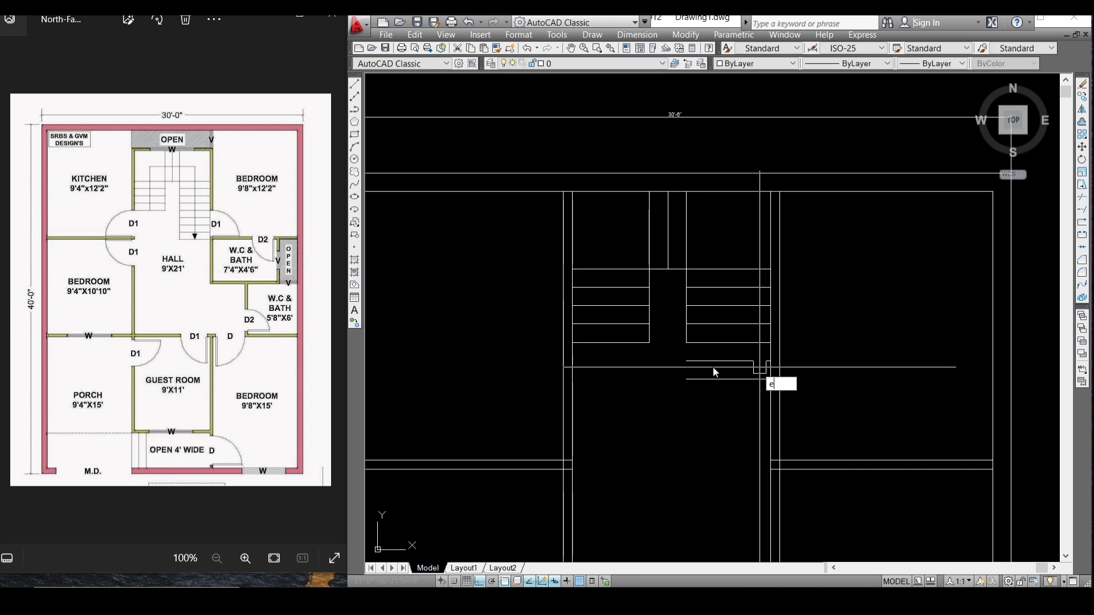
key("Return")
key("Return")
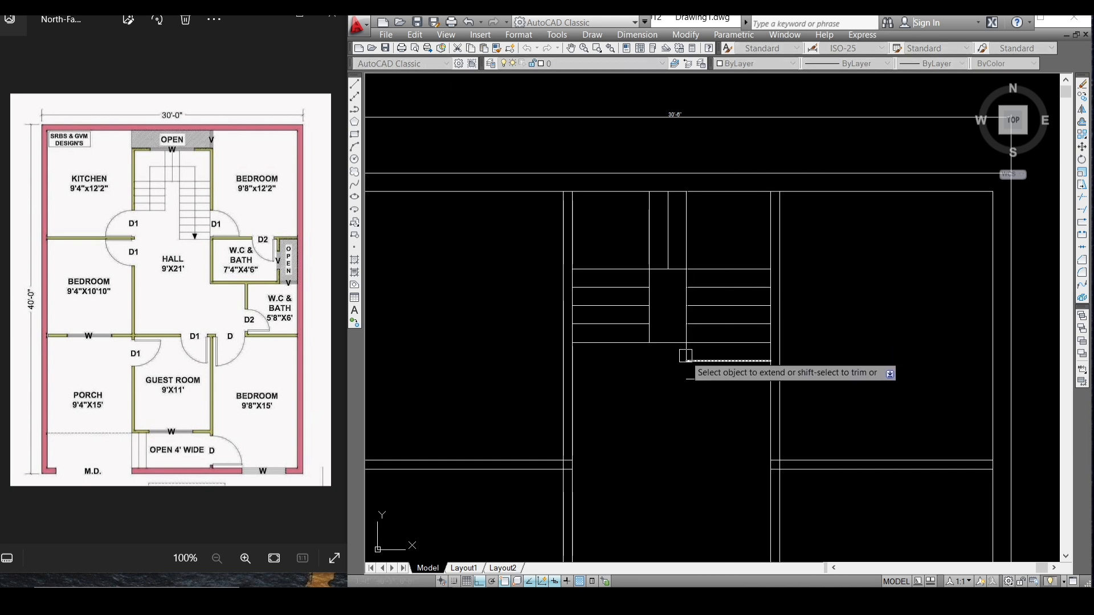
left_click(685, 355)
scroll(686, 355, "up", 3)
key("Escape")
Step: Trim the overextended tread lines back to the right flight's inner edge line
type("tr")
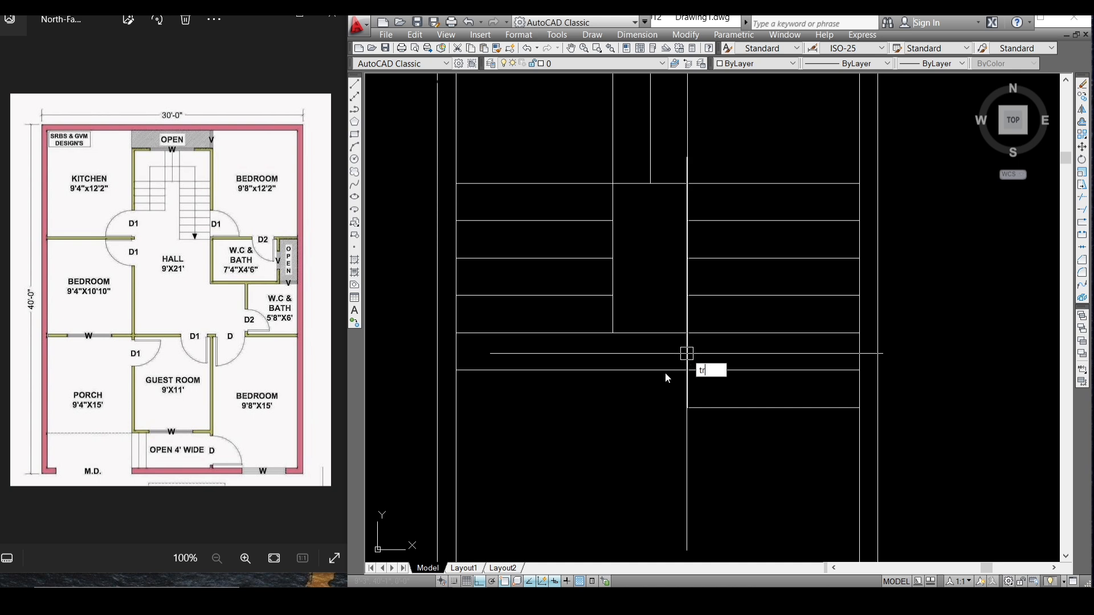
key("Return")
key("Return")
scroll(716, 335, "down", 2)
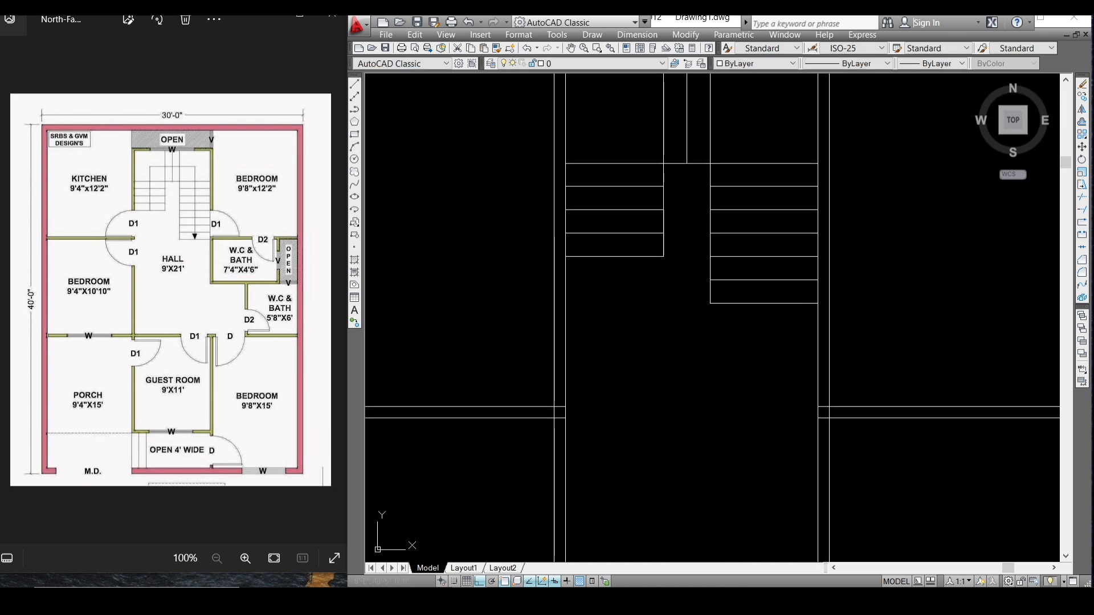
scroll(618, 300, "down", 2)
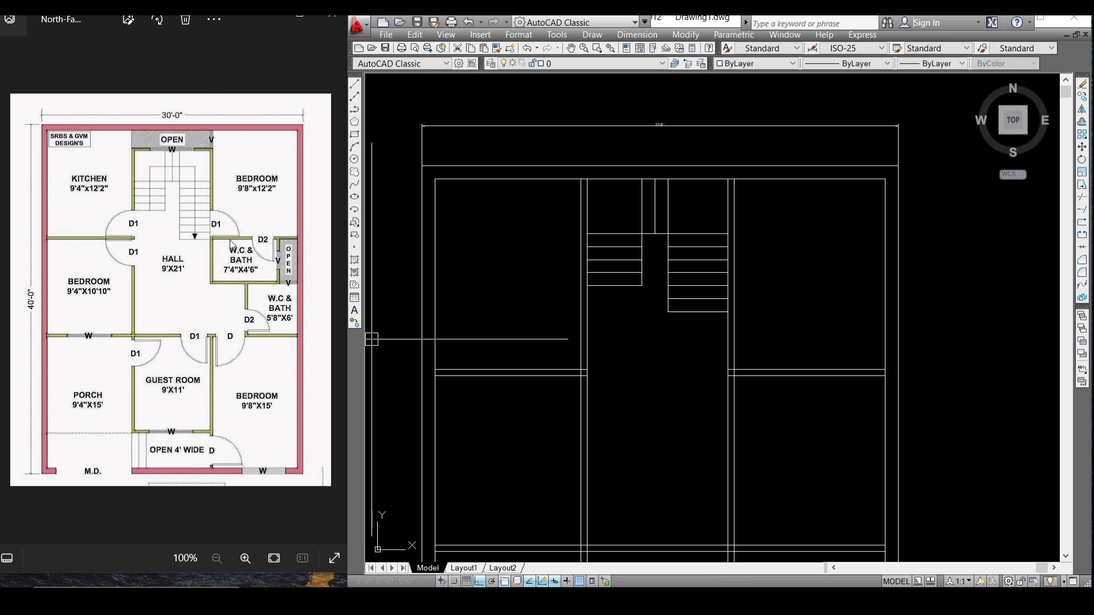
Step: Draw a stair direction leader with its arrowhead on the right flight, running up, across the landing and down the left flight, with annotation None
type("le")
key("Return")
scroll(669, 278, "up", 3)
left_click(729, 283)
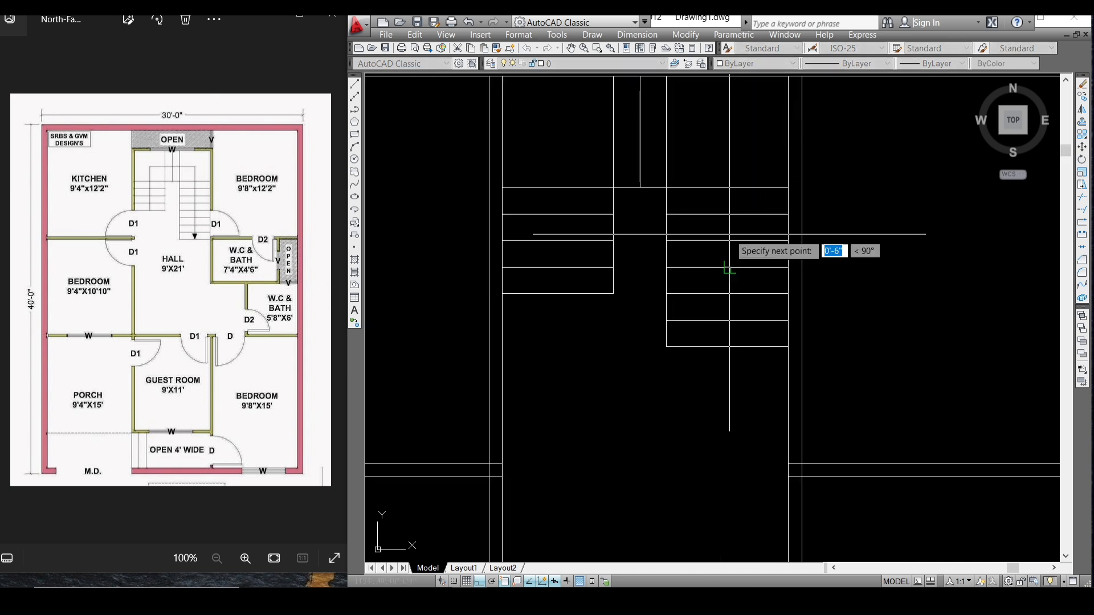
left_click(730, 123)
left_click(559, 123)
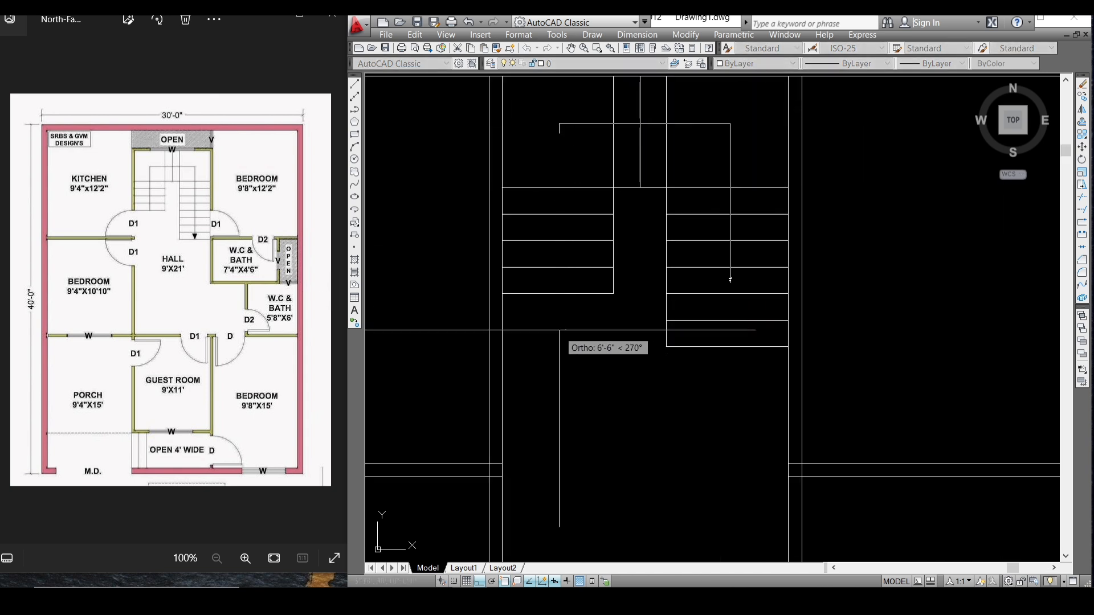
right_click(560, 331)
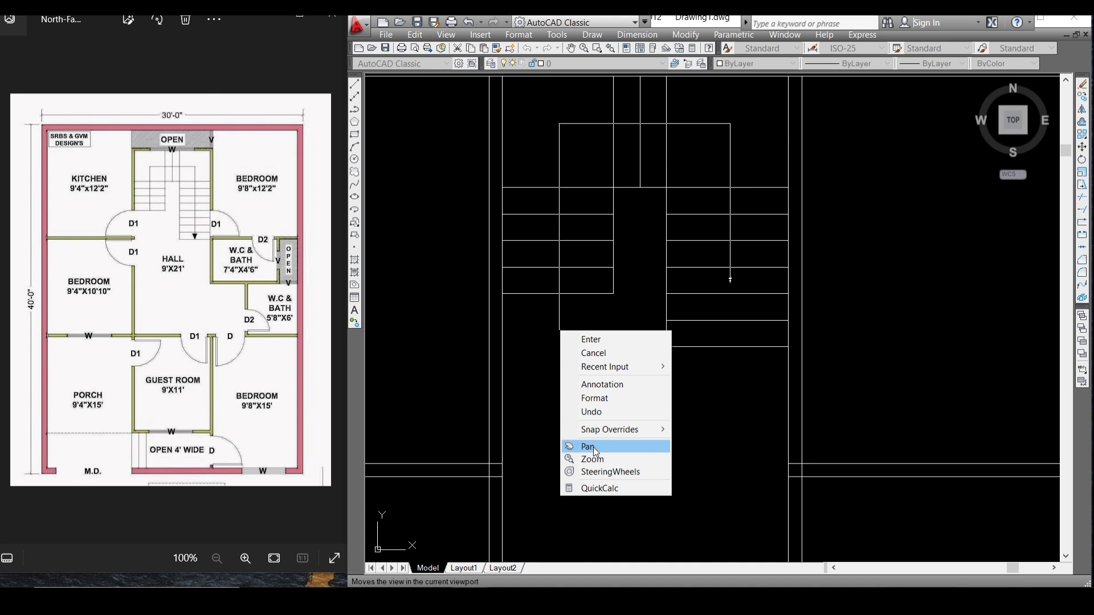
left_click(591, 340)
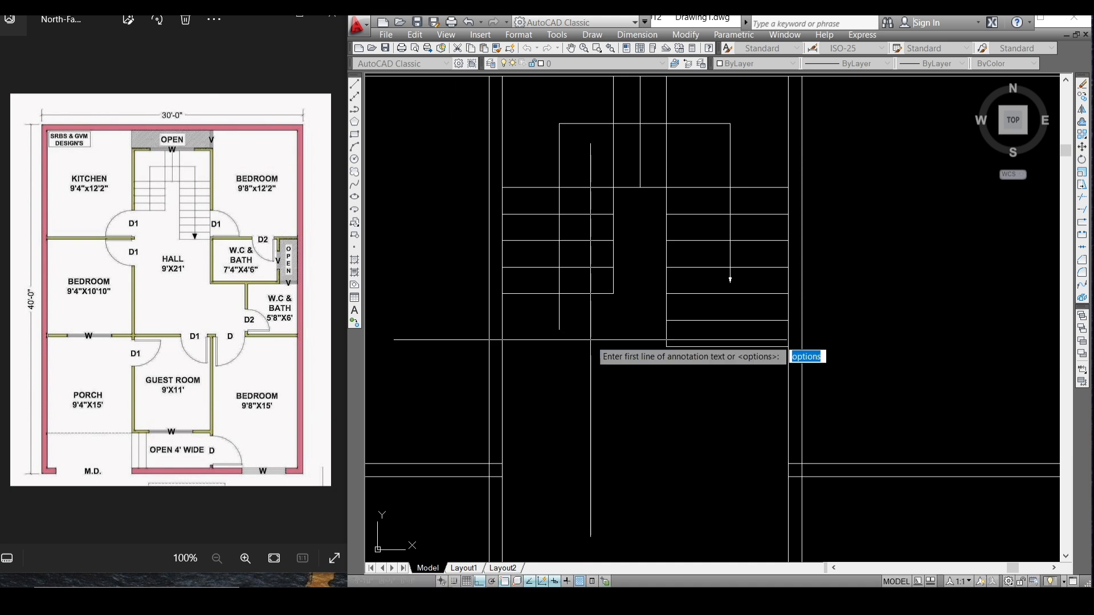
key("Return")
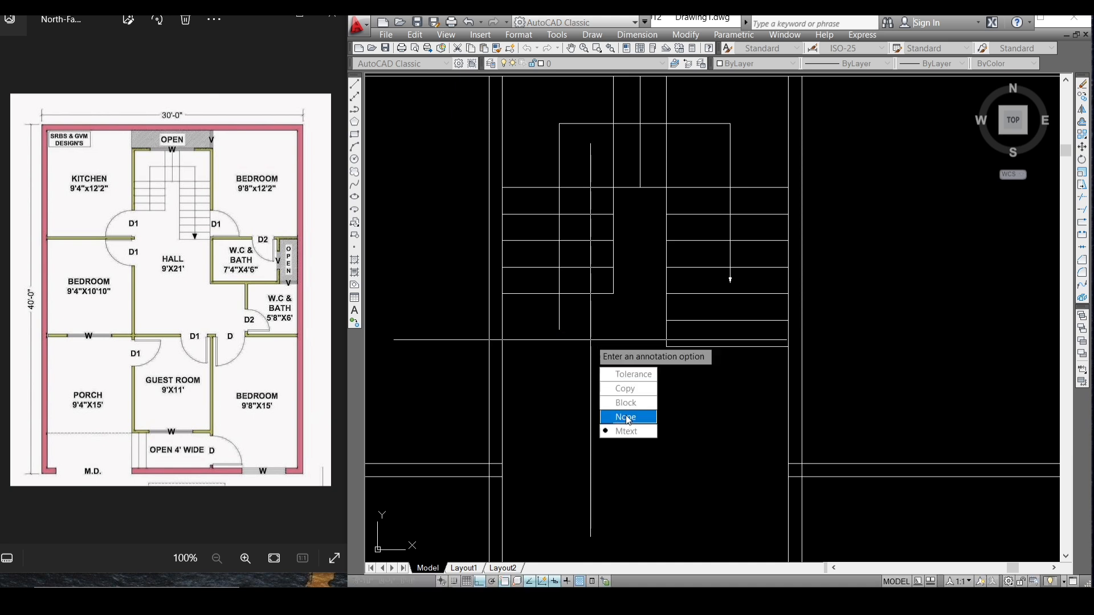
left_click(629, 422)
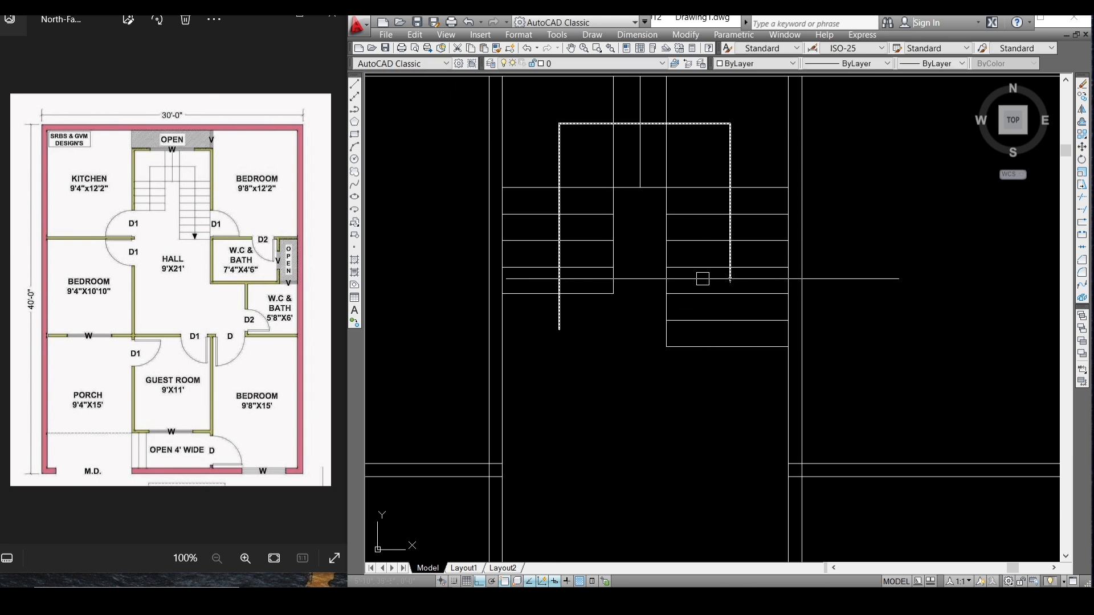
scroll(712, 278, "down", 5)
scroll(614, 291, "down", 2)
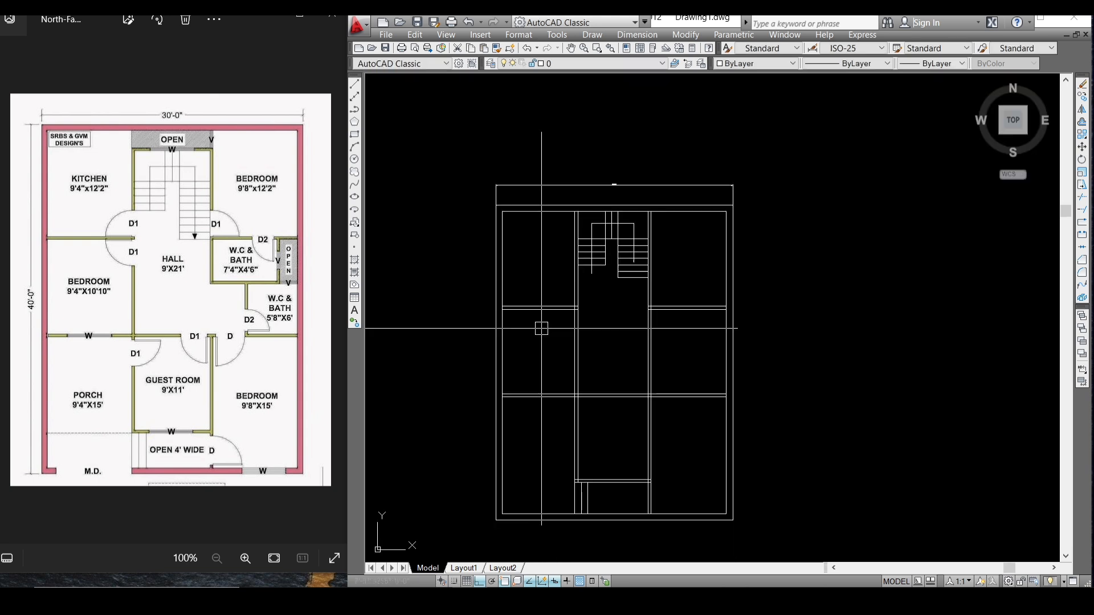
scroll(609, 434, "down", 2)
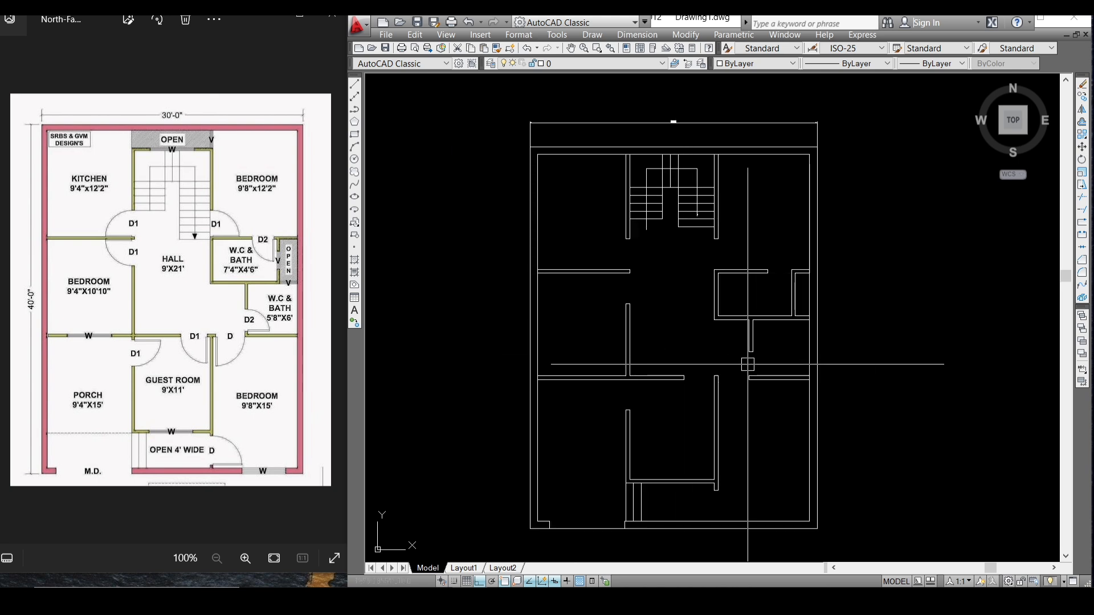
scroll(747, 364, "up", 4)
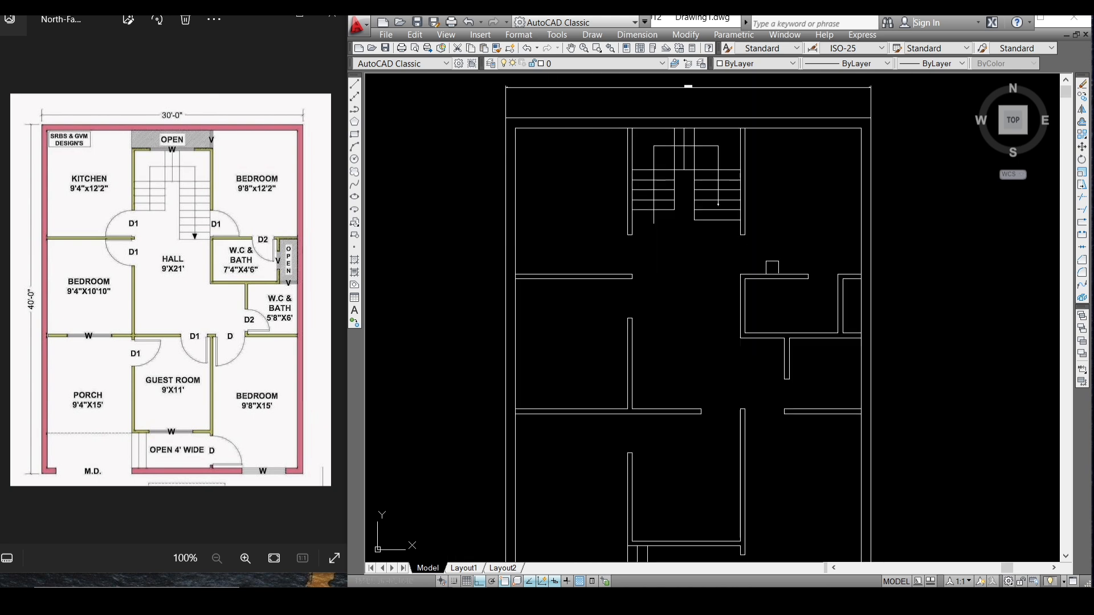
scroll(647, 263, "up", 5)
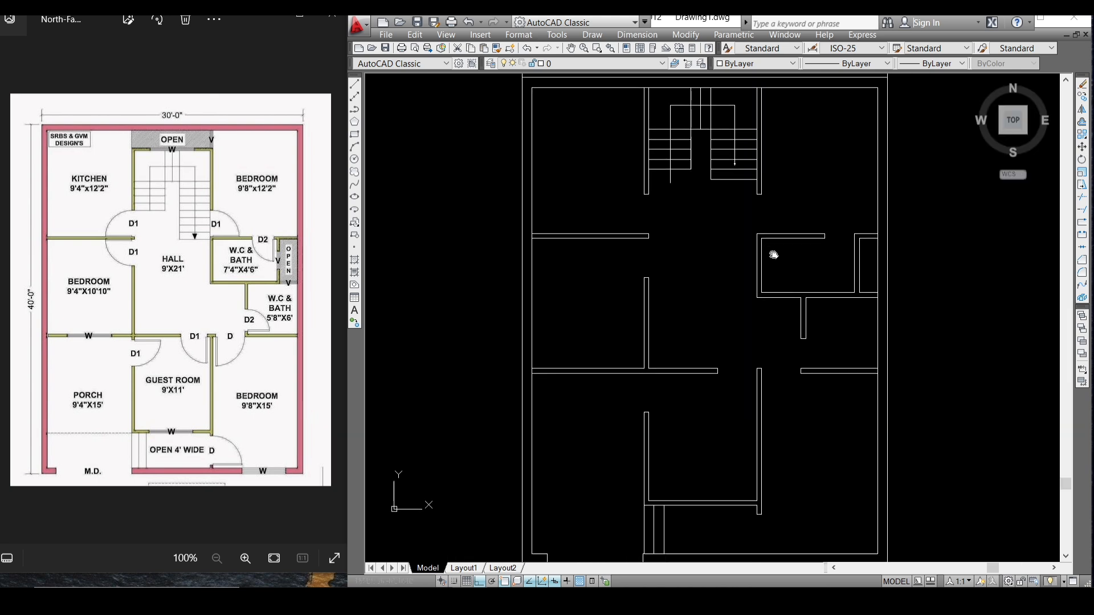
Step: Examine the staircase, partitions and door openings across the whole floor plan
middle_click_drag(641, 209, 601, 328)
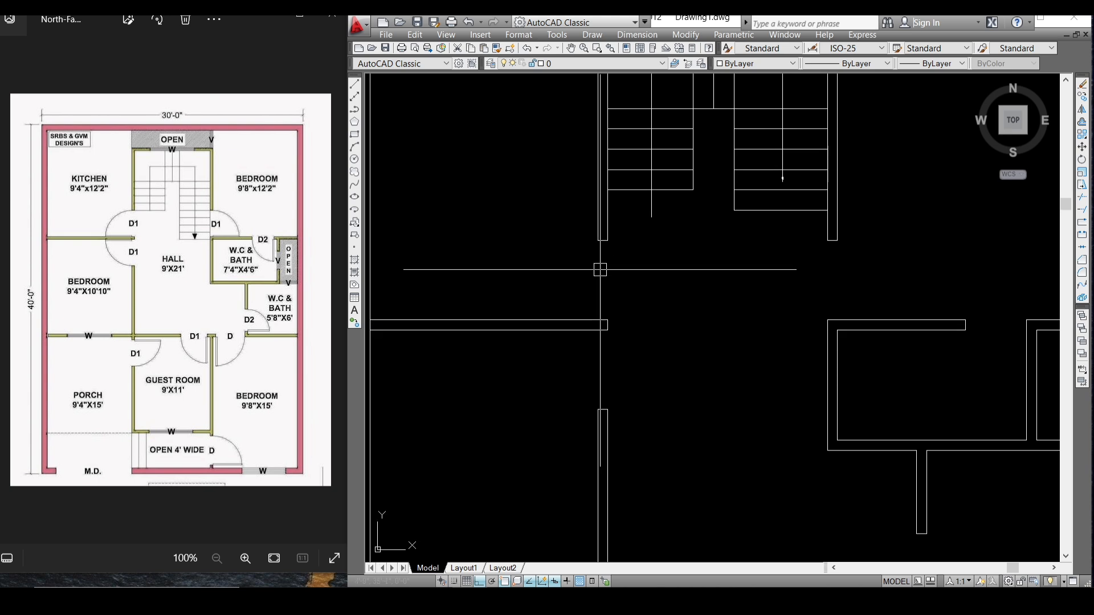
scroll(600, 270, "down", 3)
scroll(592, 264, "up", 4)
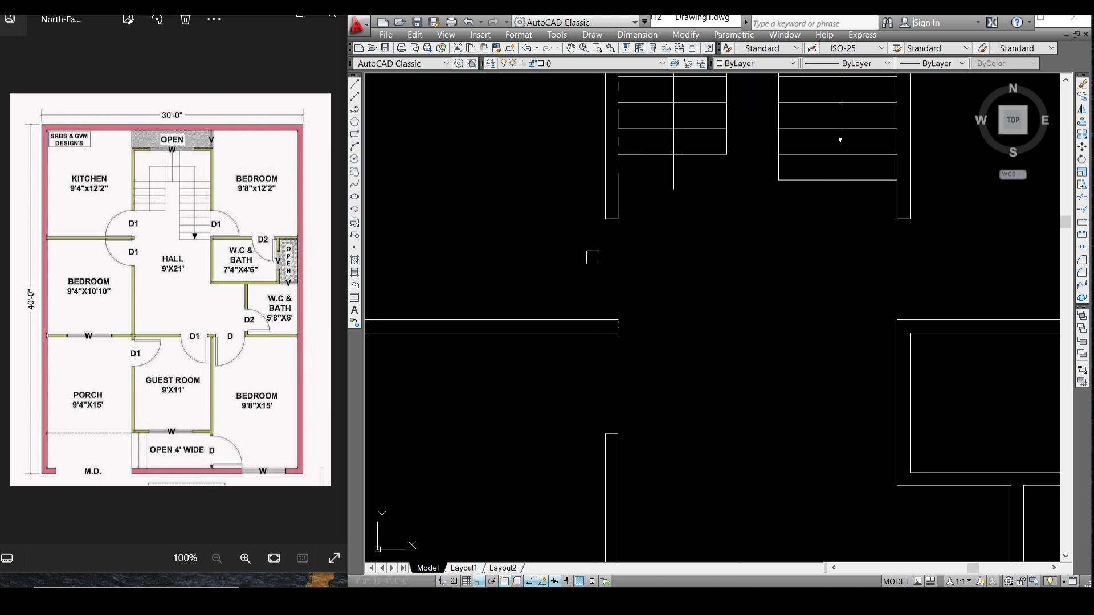
scroll(583, 266, "down", 3)
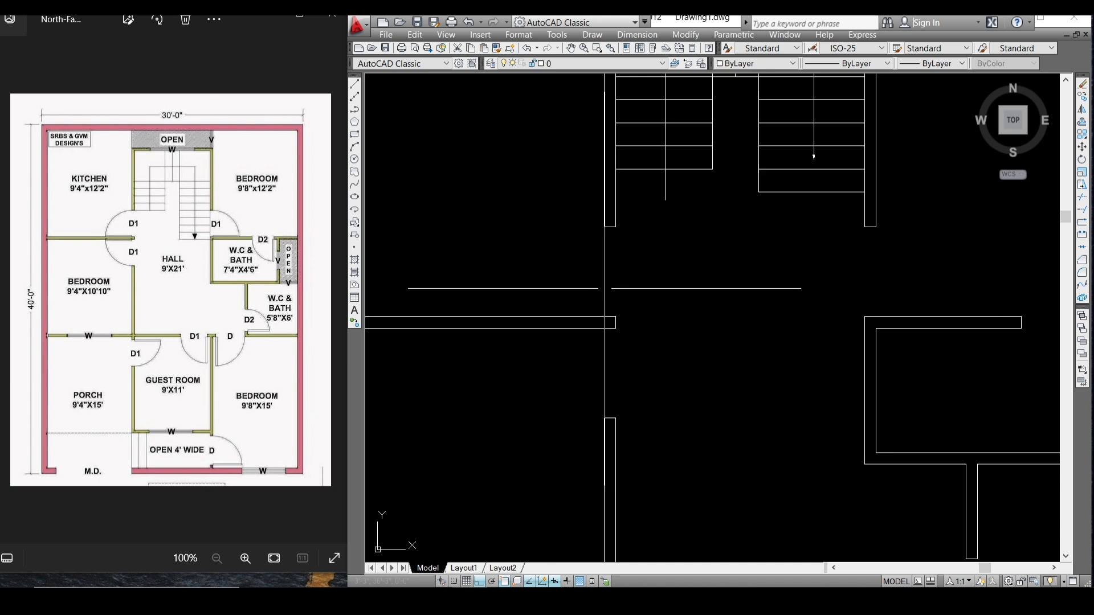
scroll(777, 308, "up", 3)
scroll(766, 311, "down", 3)
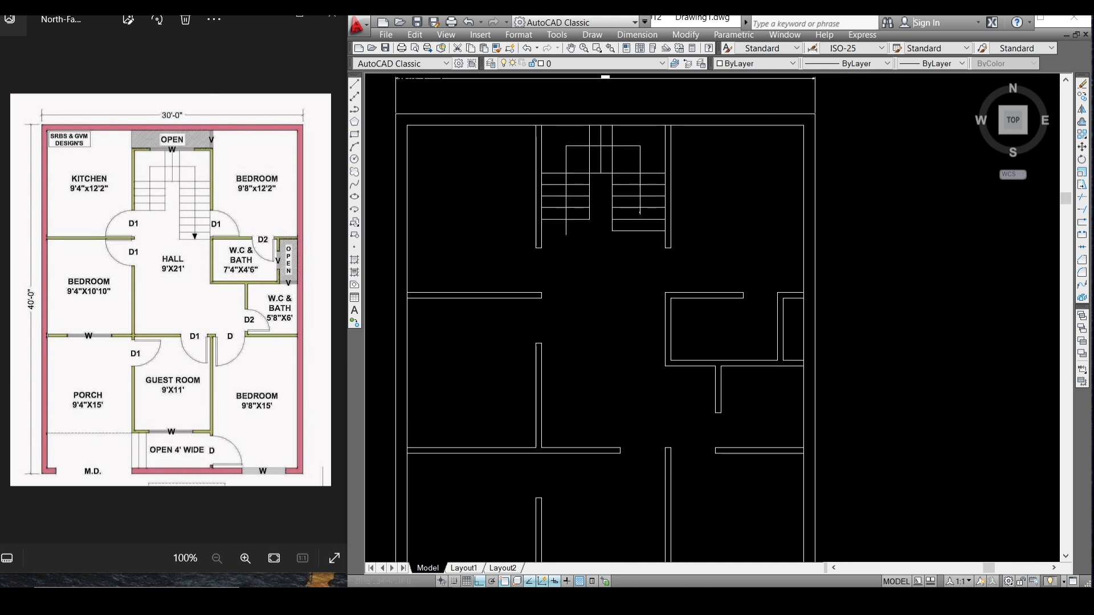
scroll(787, 273, "up", 3)
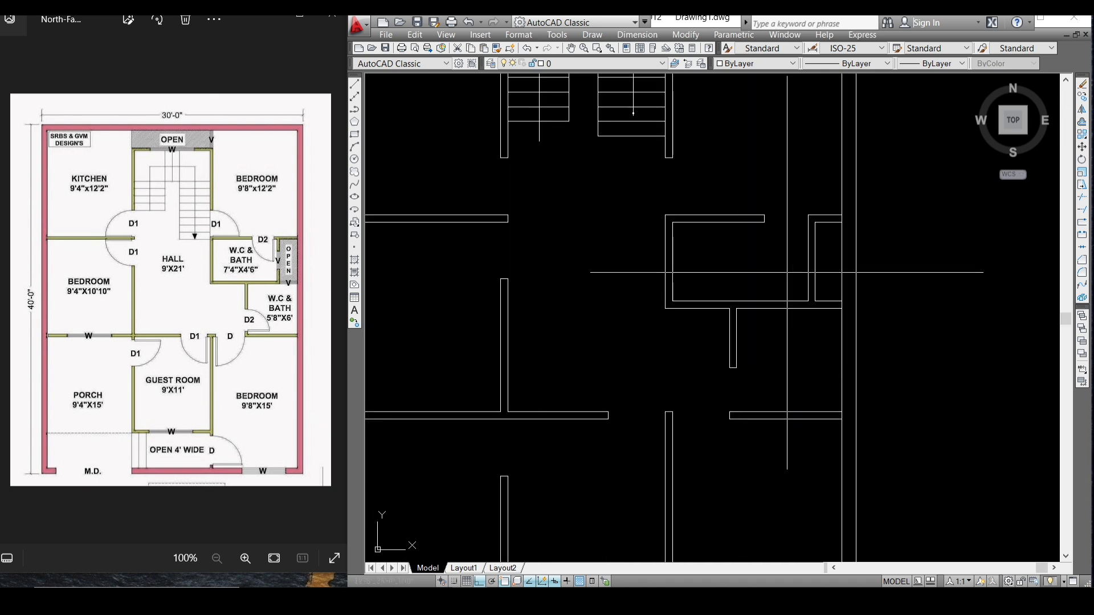
scroll(786, 224, "down", 4)
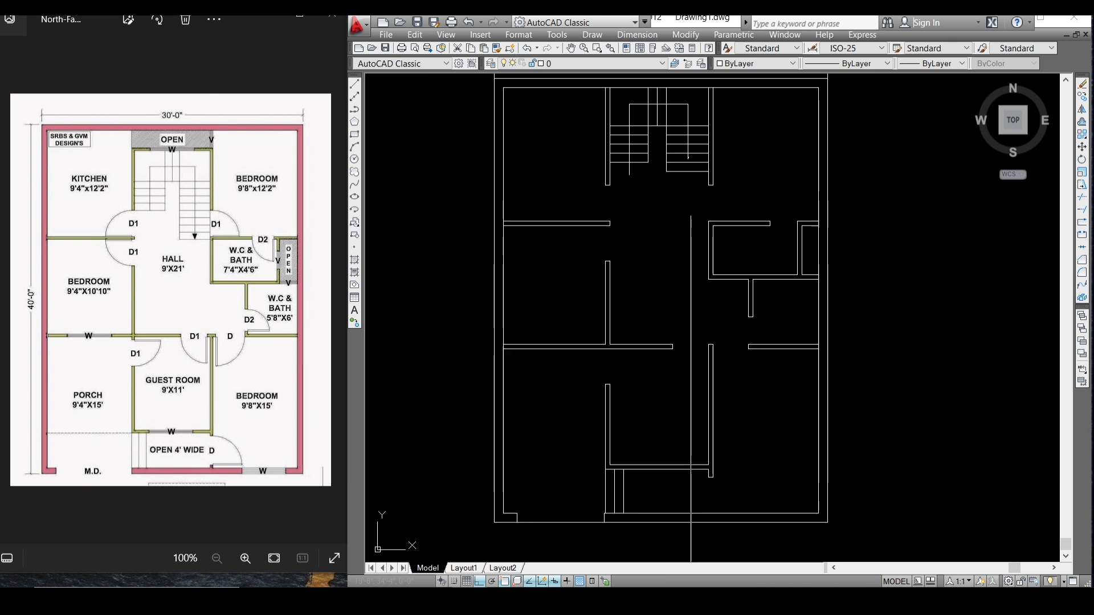
mouse_move(692, 411)
middle_mouse_down()
mouse_move(704, 382)
mouse_move(684, 387)
middle_mouse_up()
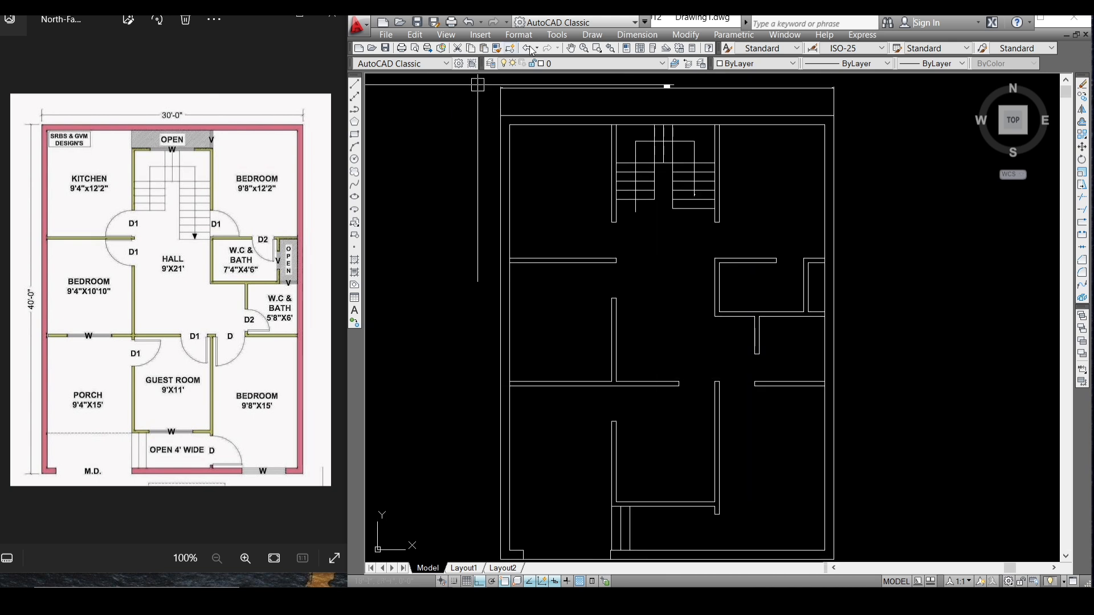
Step: Add a vertical linear dimension for the full height of the plan, placed outside the left outer wall
left_click(653, 35)
left_click(666, 79)
scroll(494, 192, "down", 2)
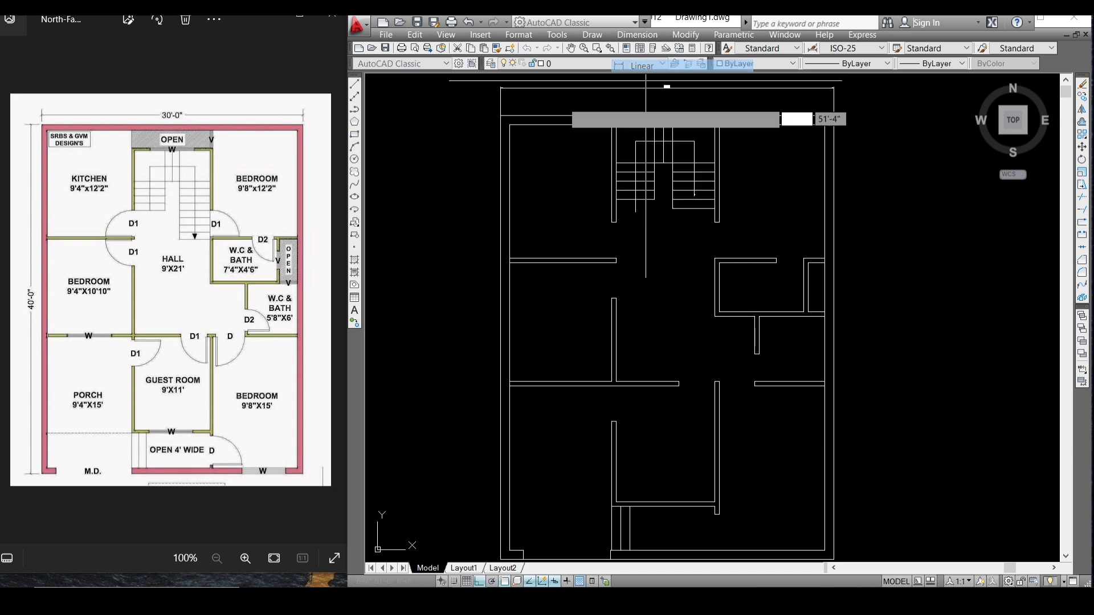
left_click(499, 127)
scroll(505, 376, "up", 4)
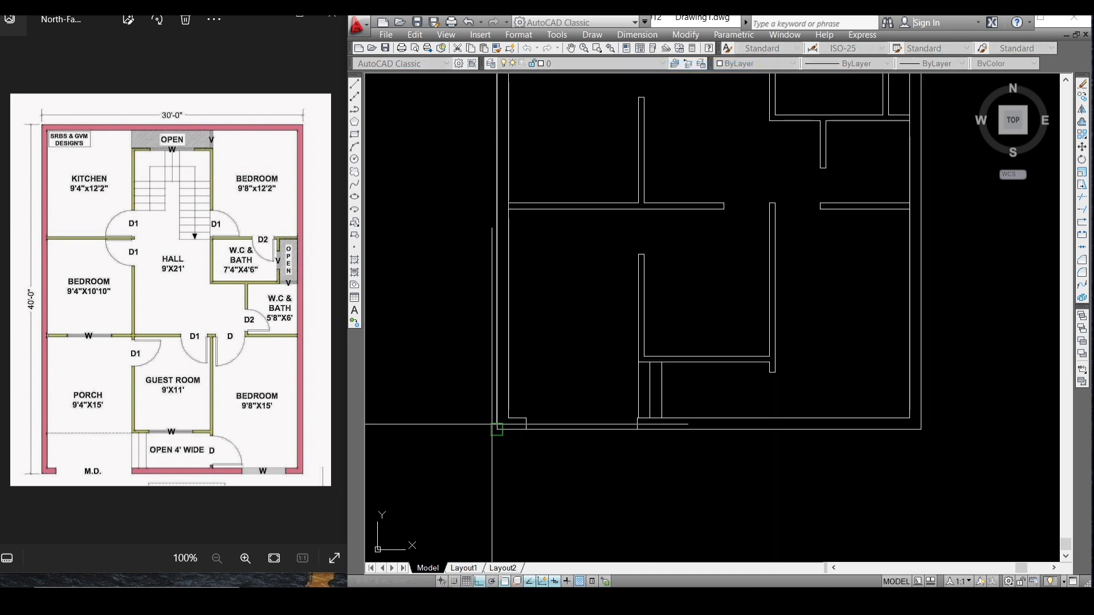
left_click(474, 238)
scroll(473, 238, "up", 3)
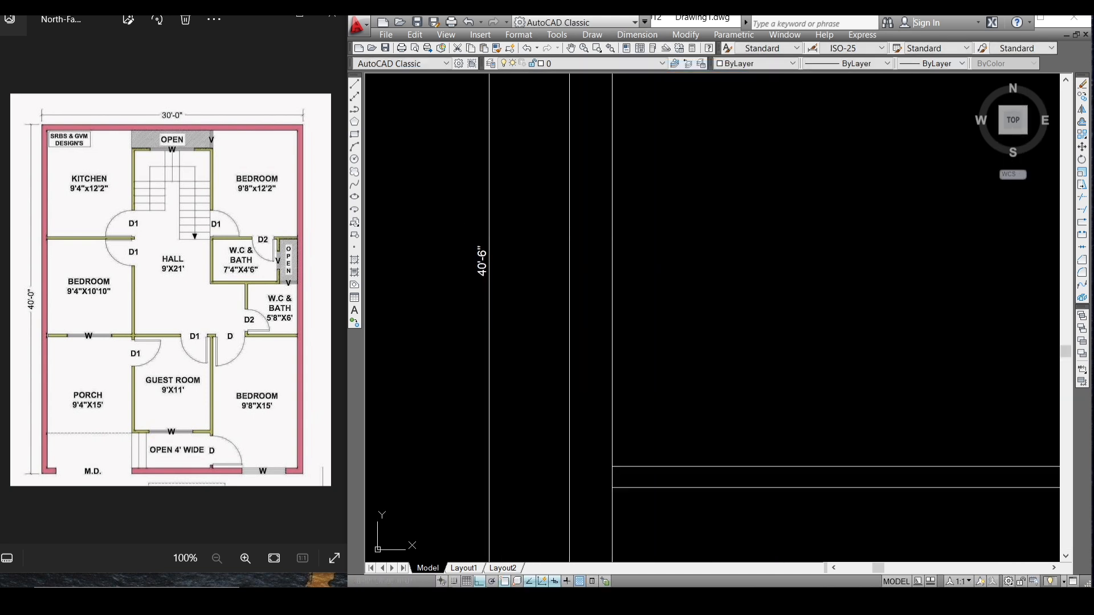
scroll(491, 259, "up", 4)
scroll(496, 263, "down", 6)
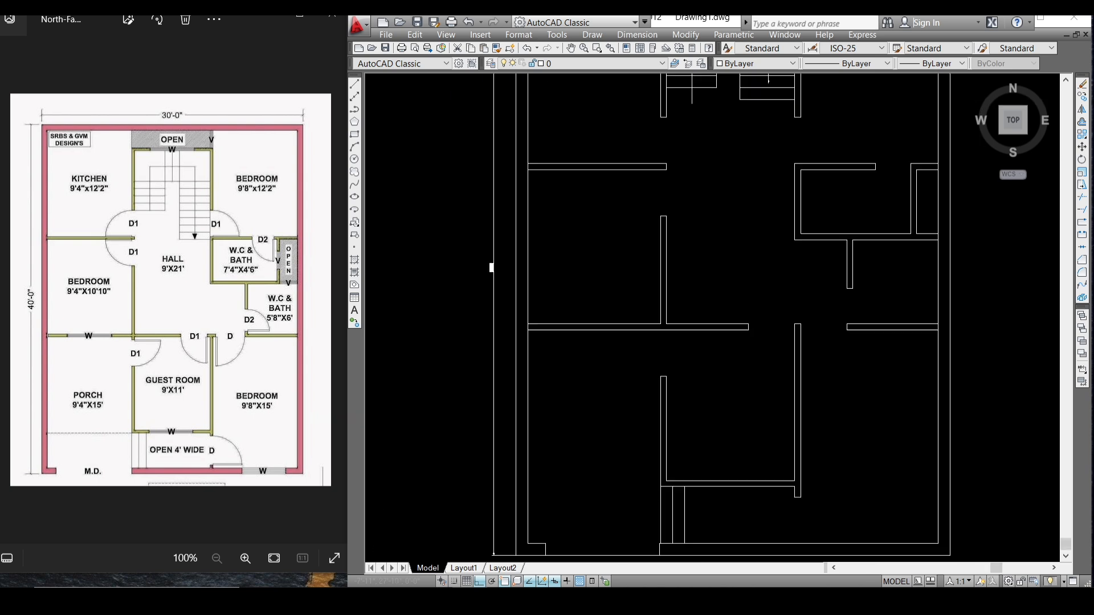
scroll(646, 218, "up", 4)
scroll(642, 204, "up", 5)
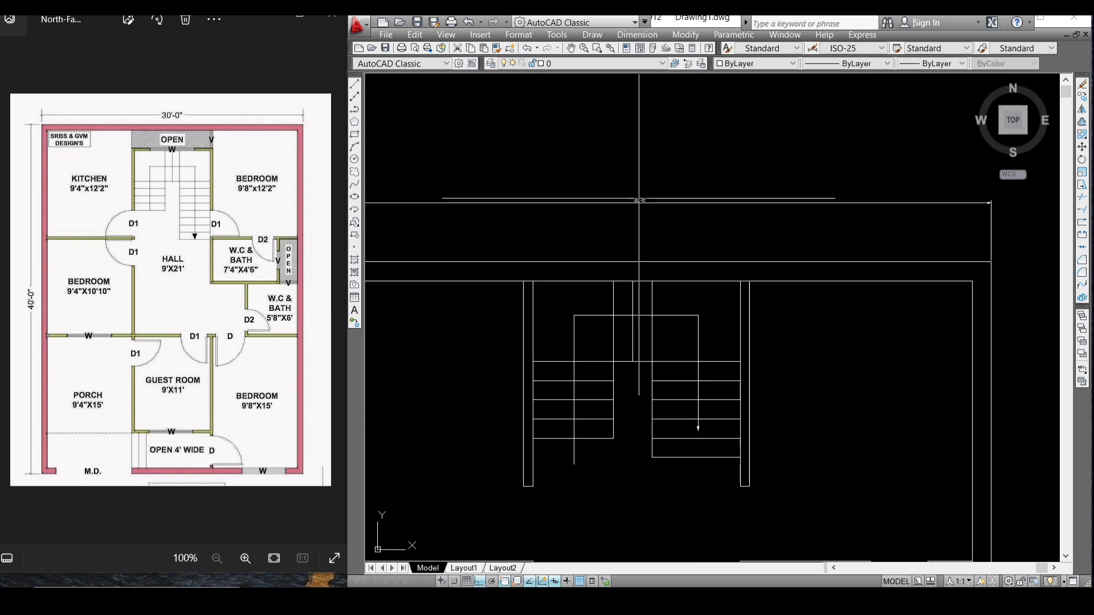
scroll(643, 209, "down", 5)
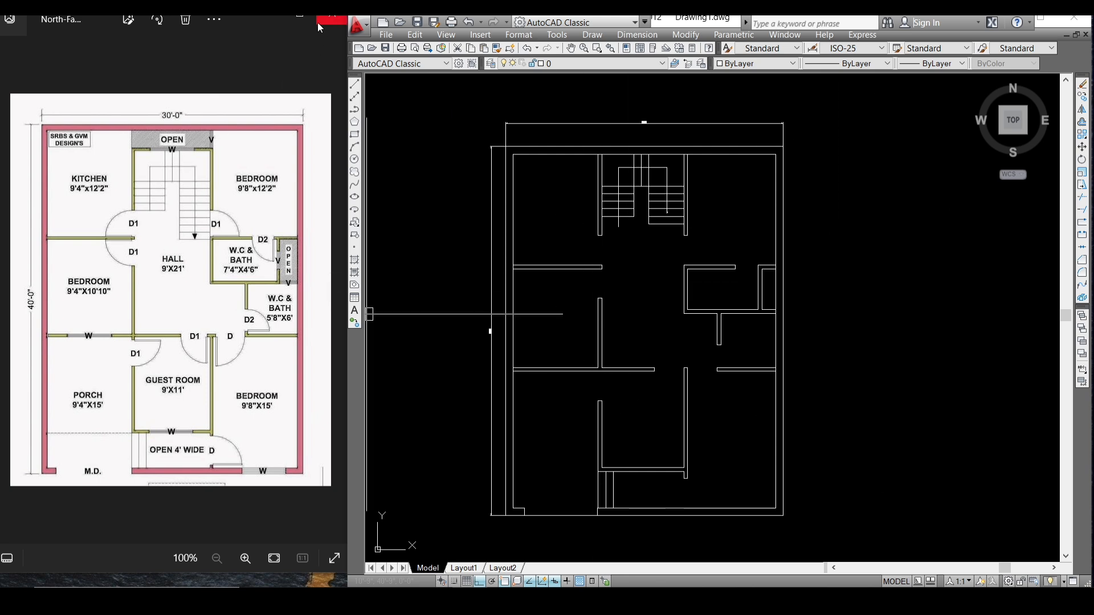
Step: Close the reference image and maximize the drawing window to fill the screen
left_click(300, 19)
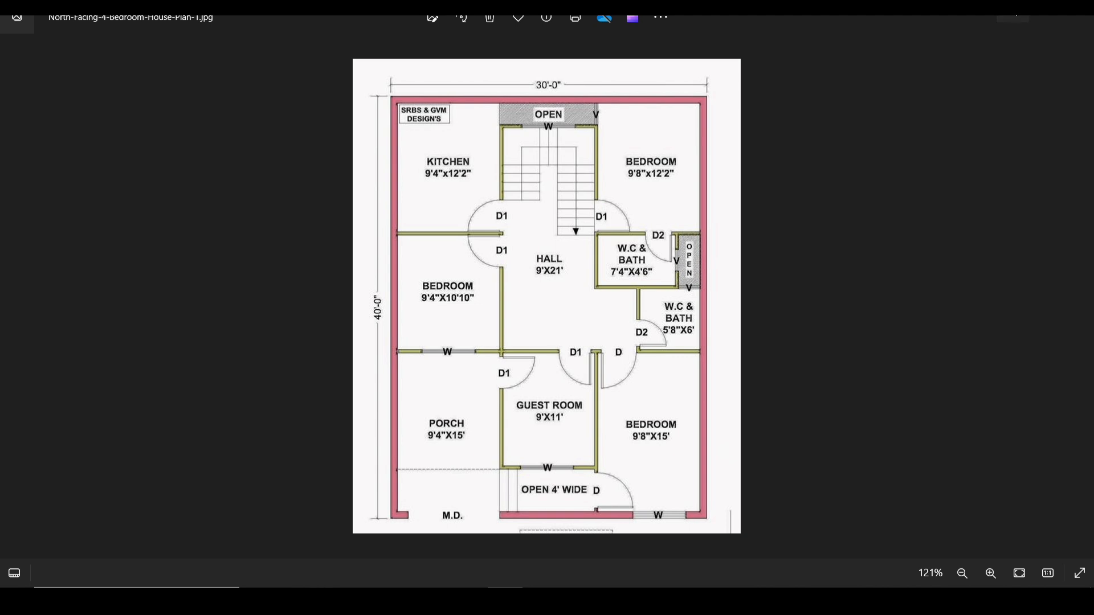
key("alt+F4")
left_click(1048, 18)
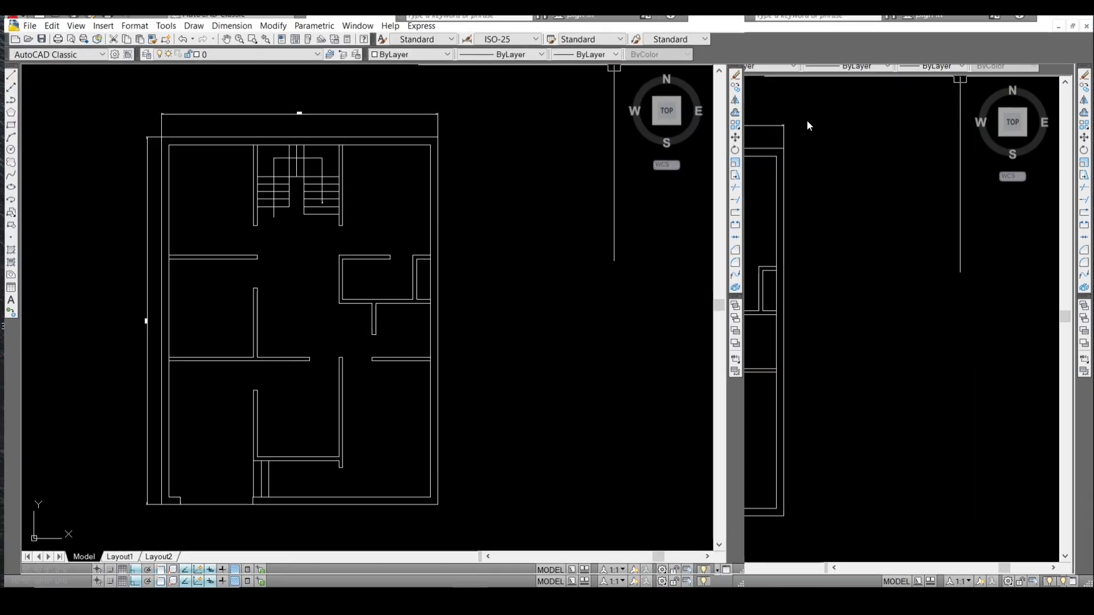
Step: Examine the plan with its overall dimensions, the staircase and the stair direction leader
scroll(410, 238, "up", 2)
middle_click_drag(411, 238, 479, 303)
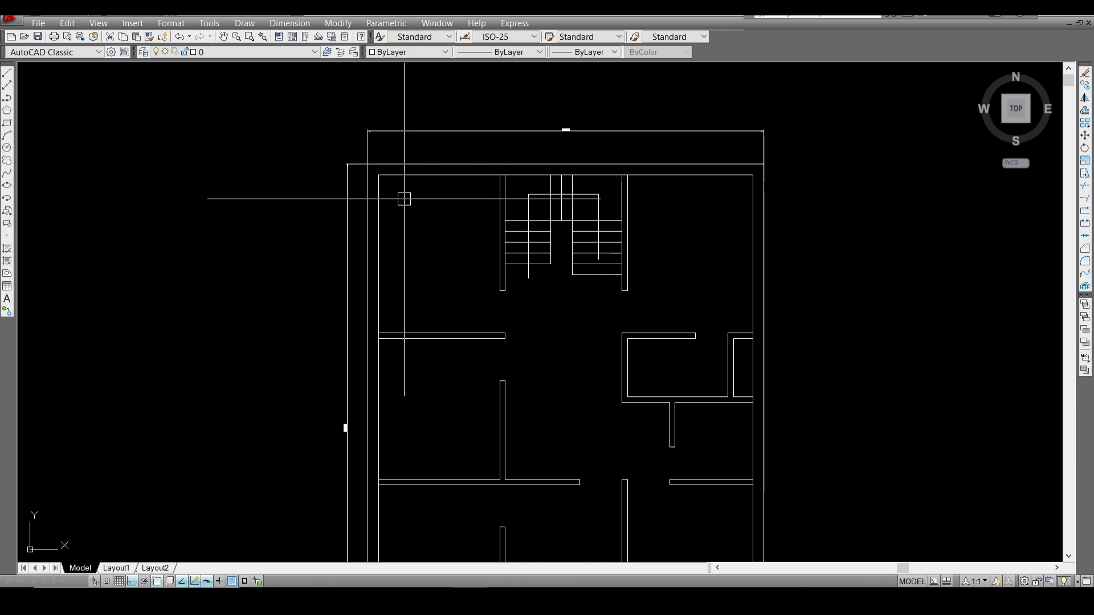
scroll(497, 247, "down", 2)
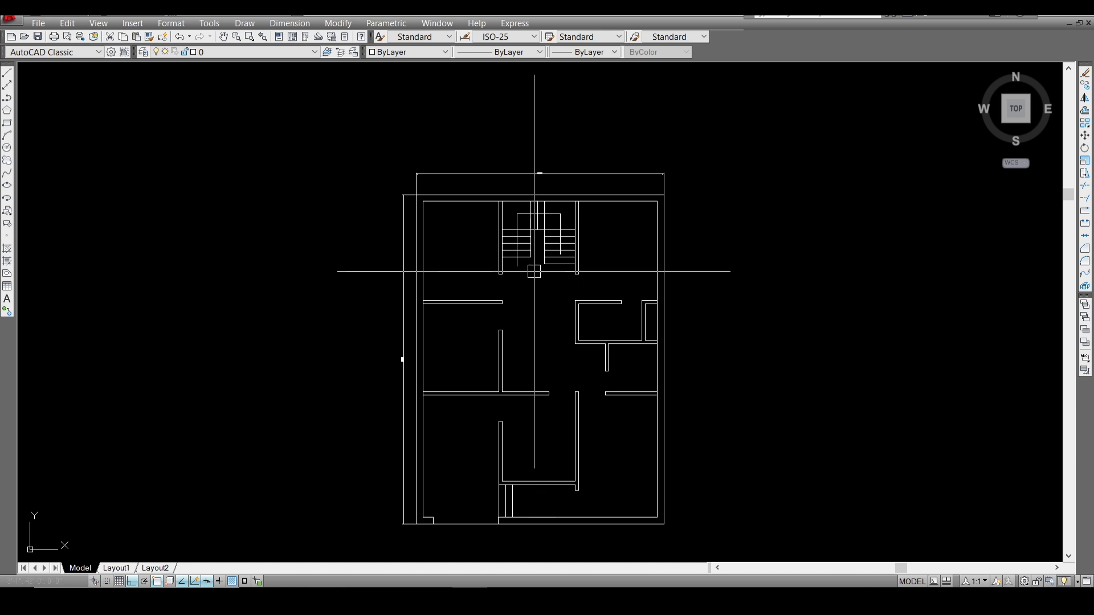
scroll(536, 270, "up", 3)
scroll(538, 267, "down", 2)
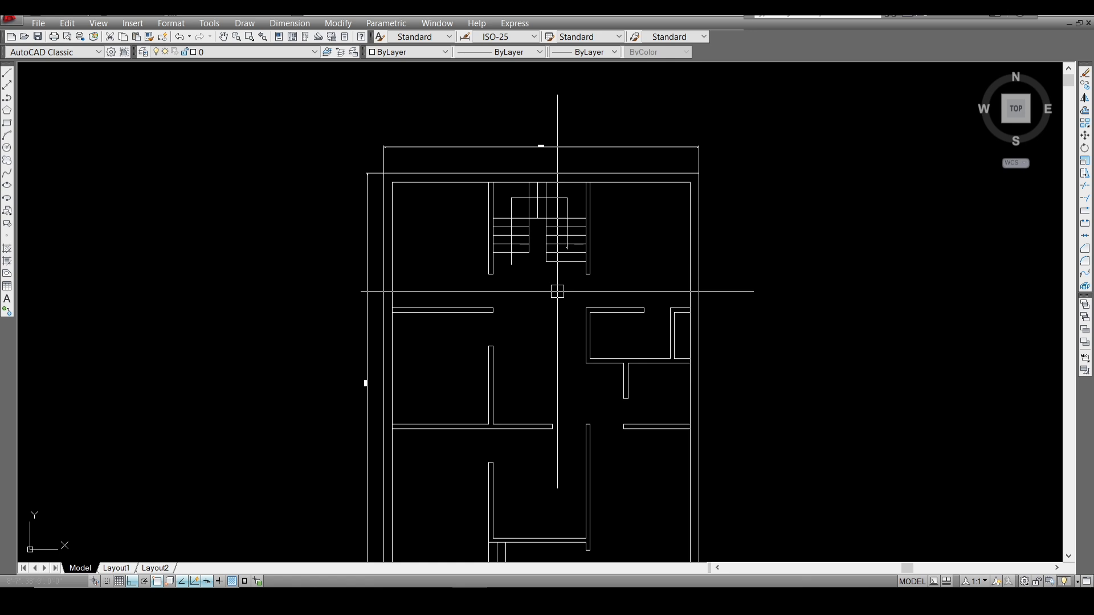
scroll(533, 205, "up", 3)
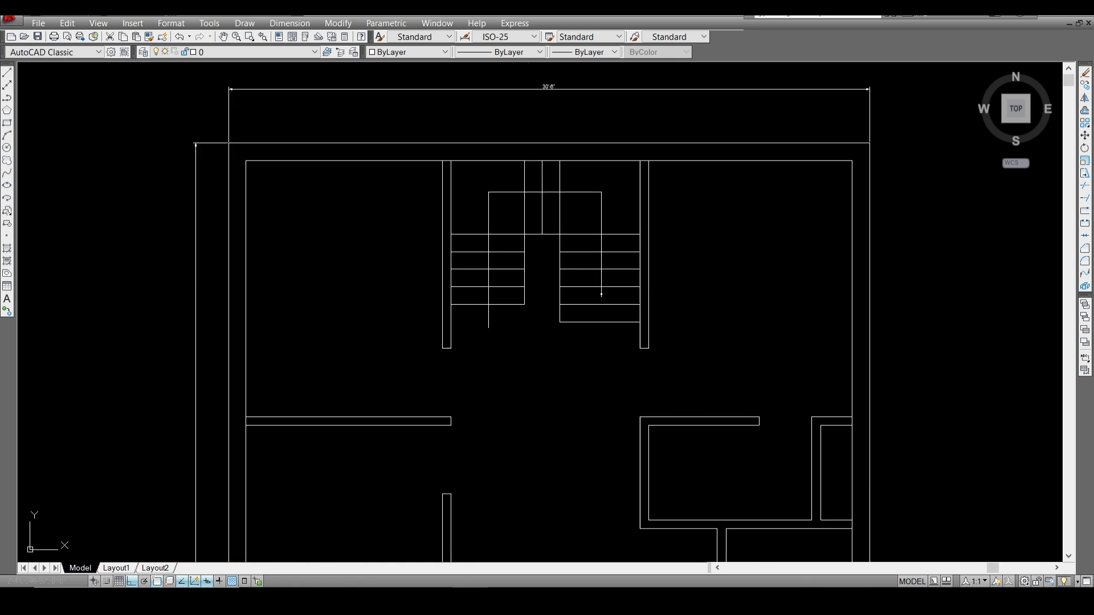
scroll(595, 285, "up", 4)
scroll(596, 286, "down", 8)
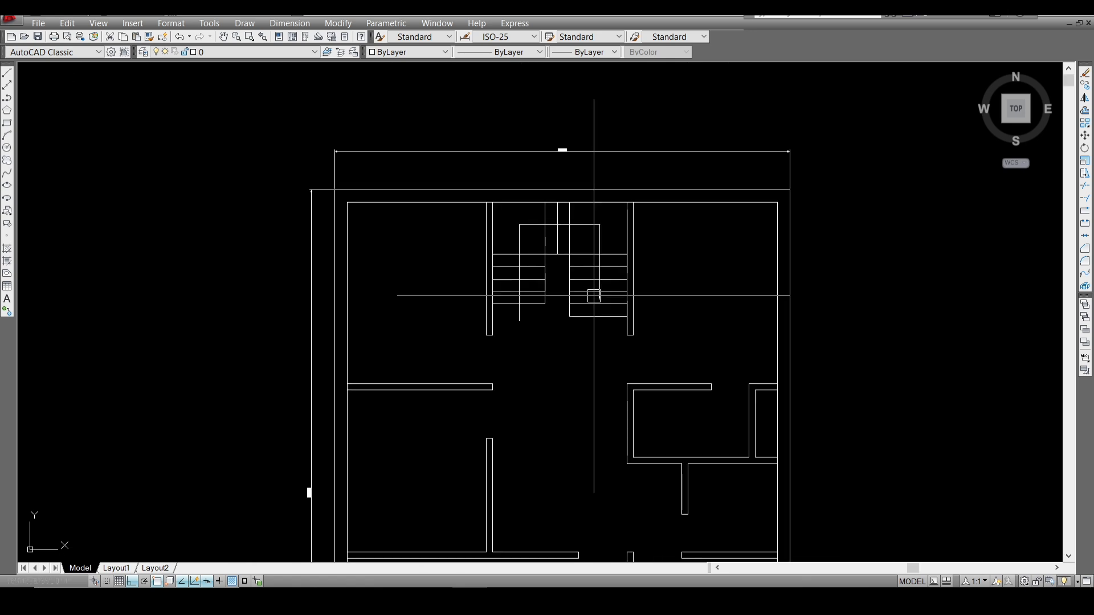
middle_click_drag(567, 246, 559, 348)
scroll(496, 262, "up", 2)
scroll(530, 146, "up", 3)
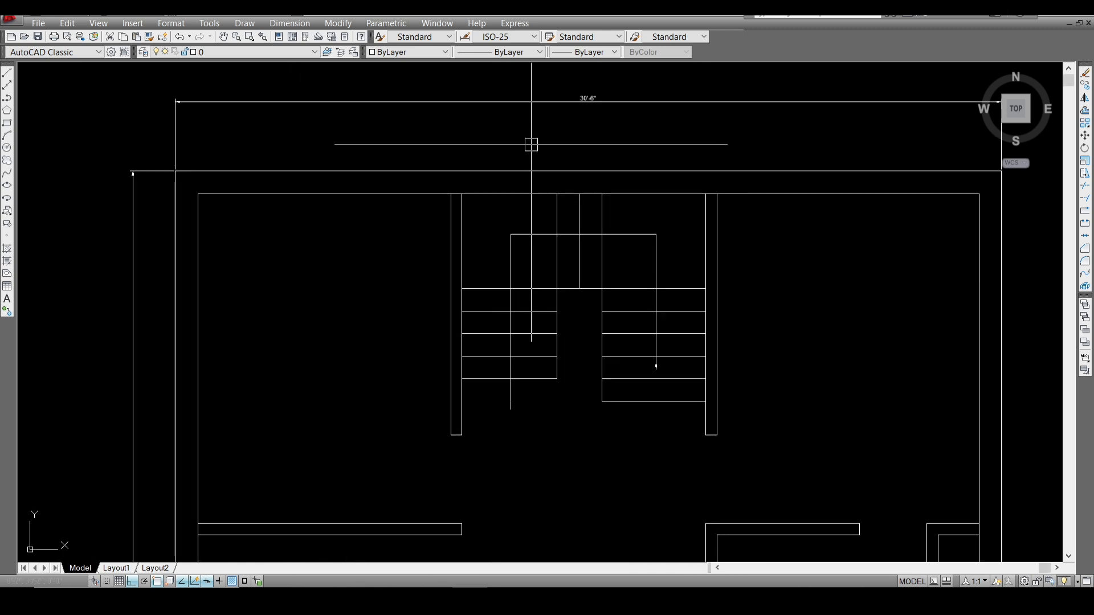
Step: Select the stair direction leader running across both flights and the landing
scroll(453, 202, "down", 2)
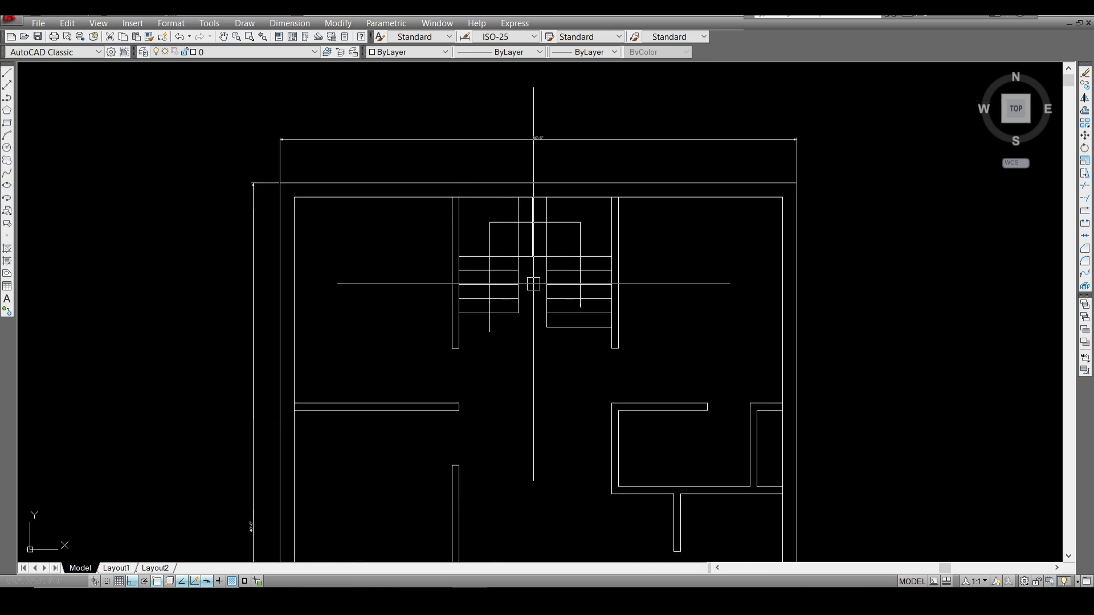
left_click(577, 299)
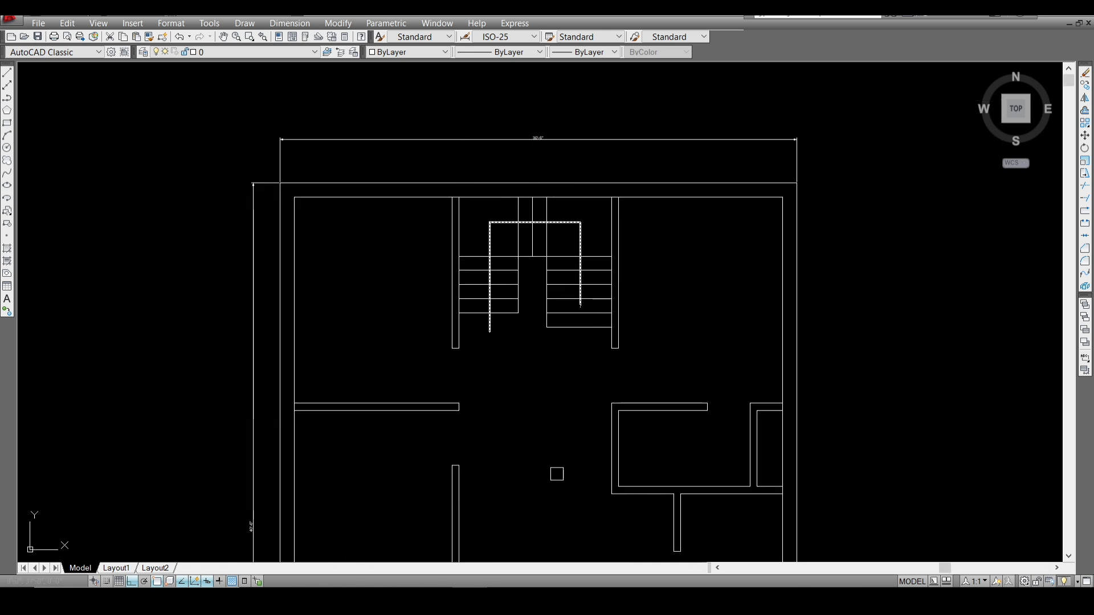